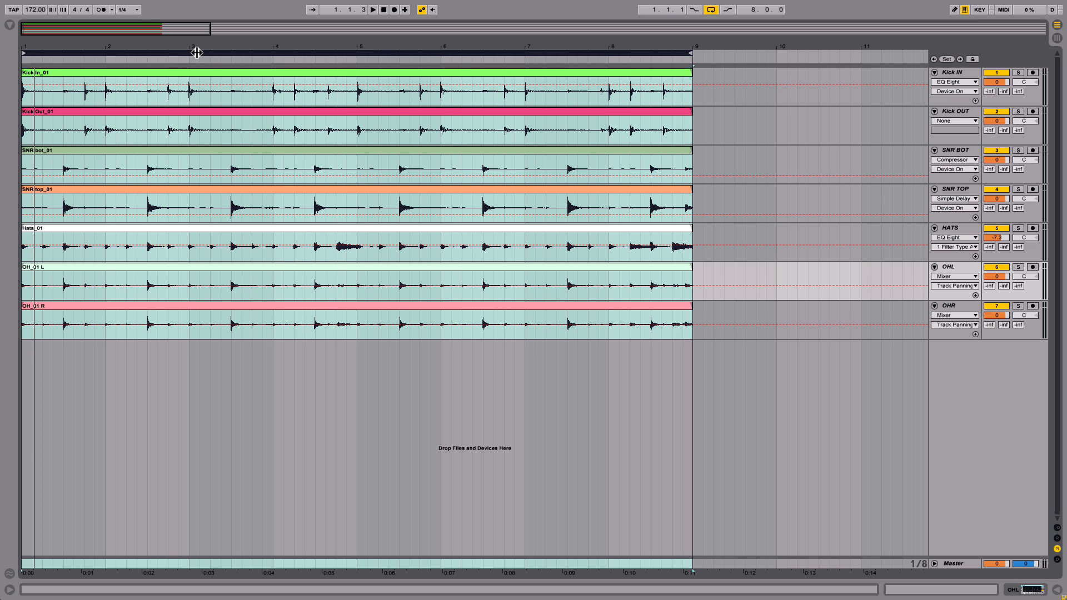
Step: Play the complete drum loop in the arrangement, stop it, and show the OHL track in Session View
{"action": "key", "text": "space"}
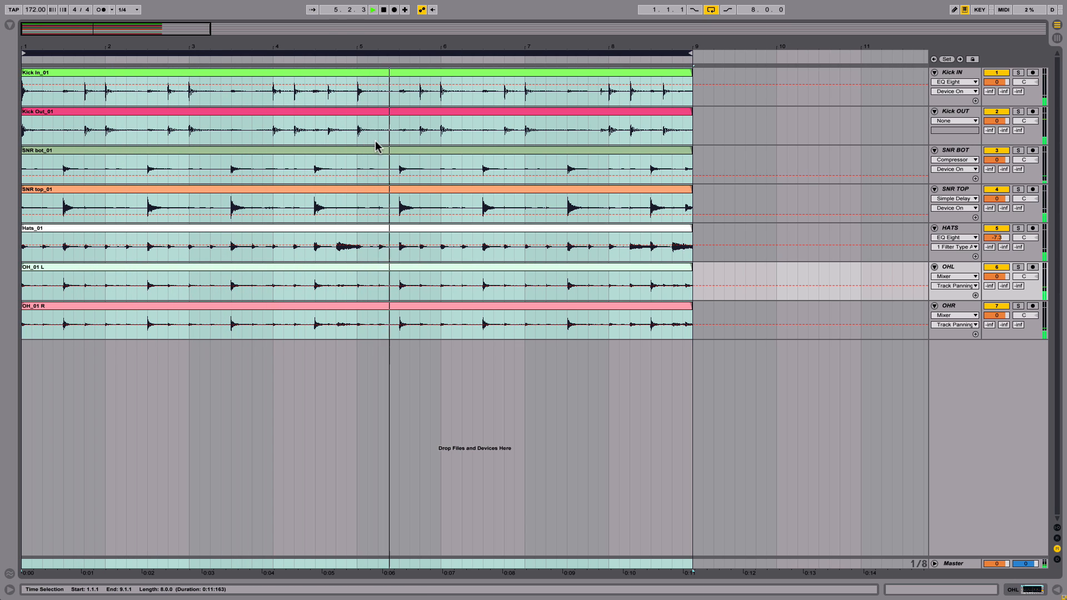
{"action": "key", "text": "space"}
{"action": "left_click", "coordinate": [955, 268]}
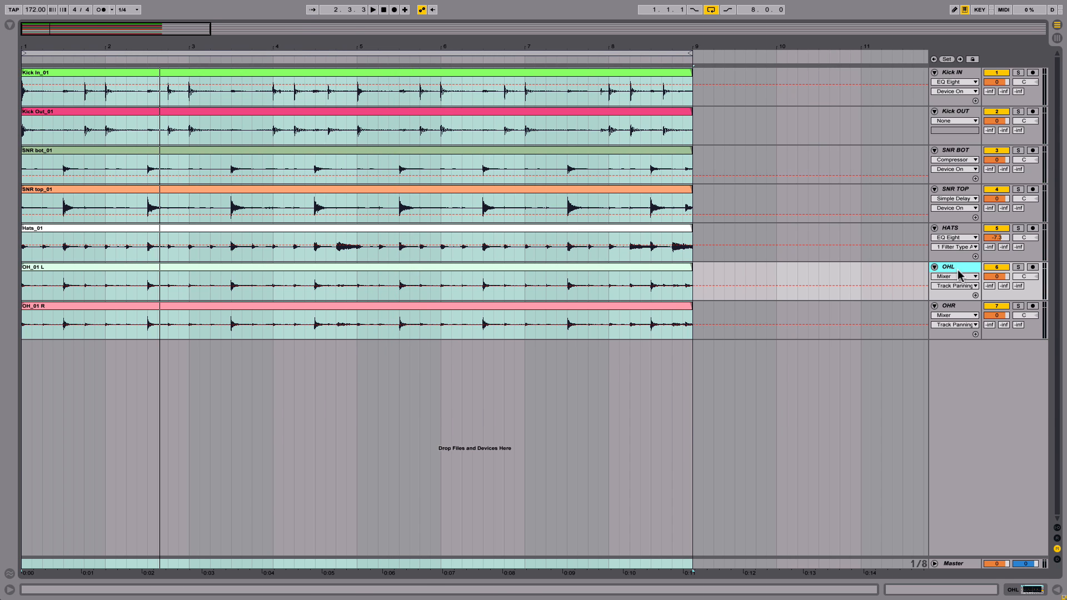
{"action": "key", "text": "Tab"}
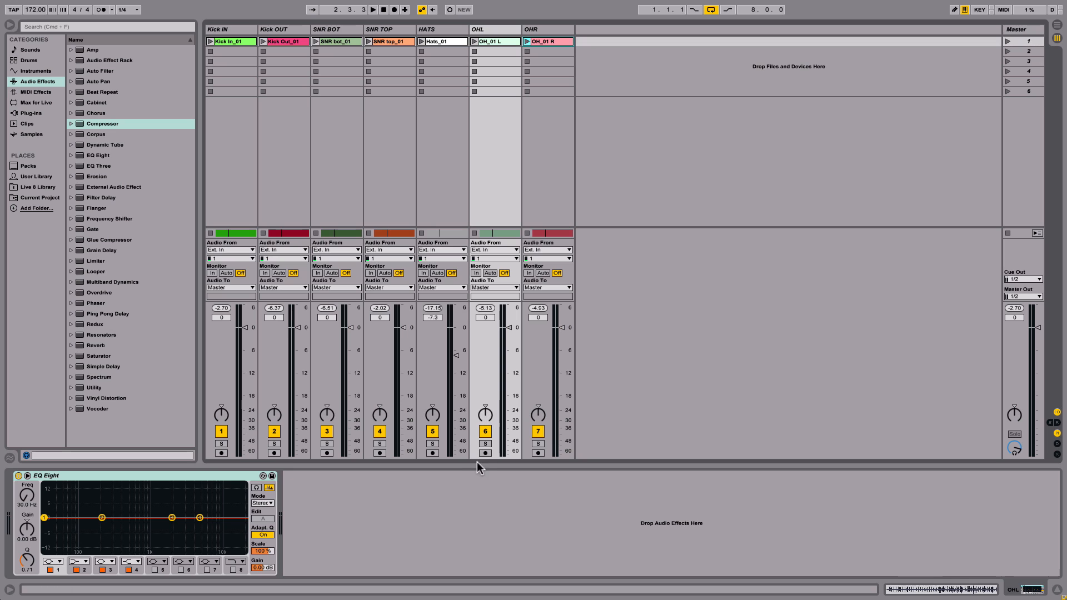
Step: Solo the OHL and OHR overheads and, during playback, pan OHL fully left and OHR fully right (50R)
{"action": "left_click", "coordinate": [485, 443]}
{"action": "left_click", "coordinate": [538, 444]}
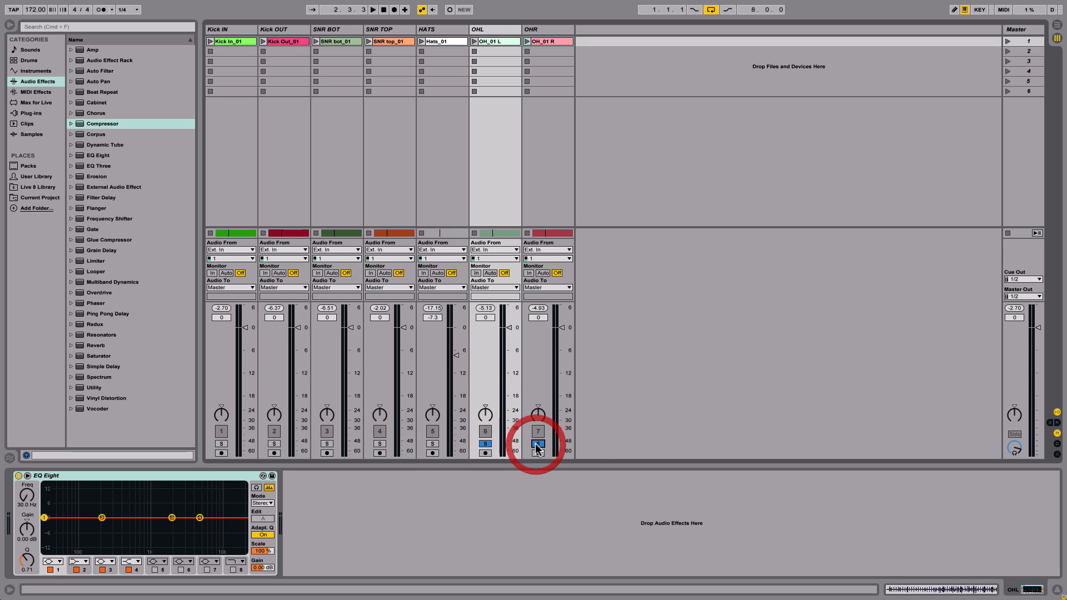
{"action": "key", "text": "space"}
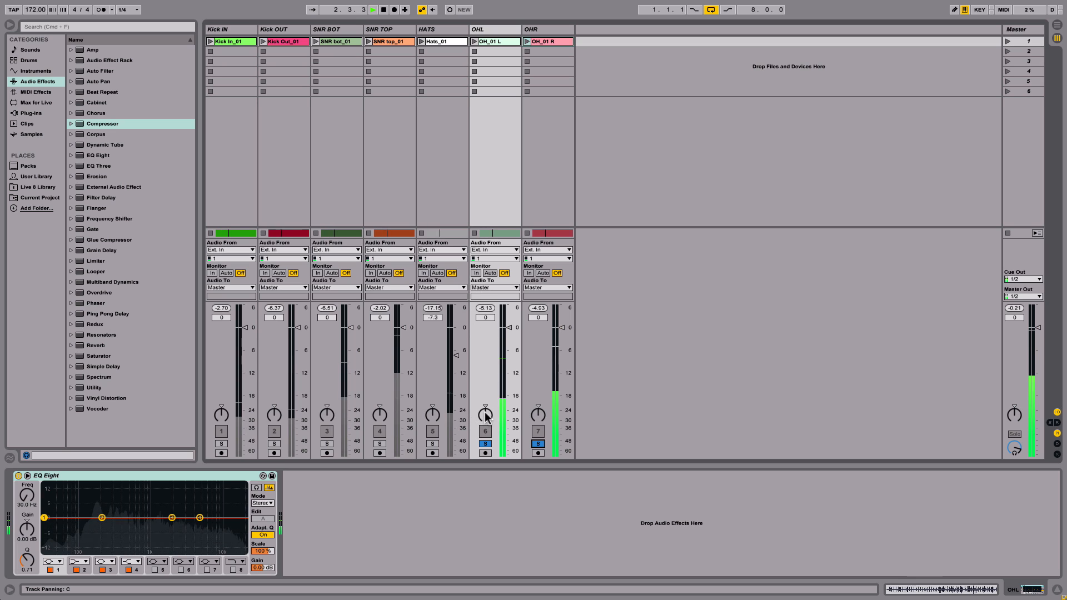
{"action": "left_click_drag", "start_coordinate": [486, 415], "coordinate": [485, 470]}
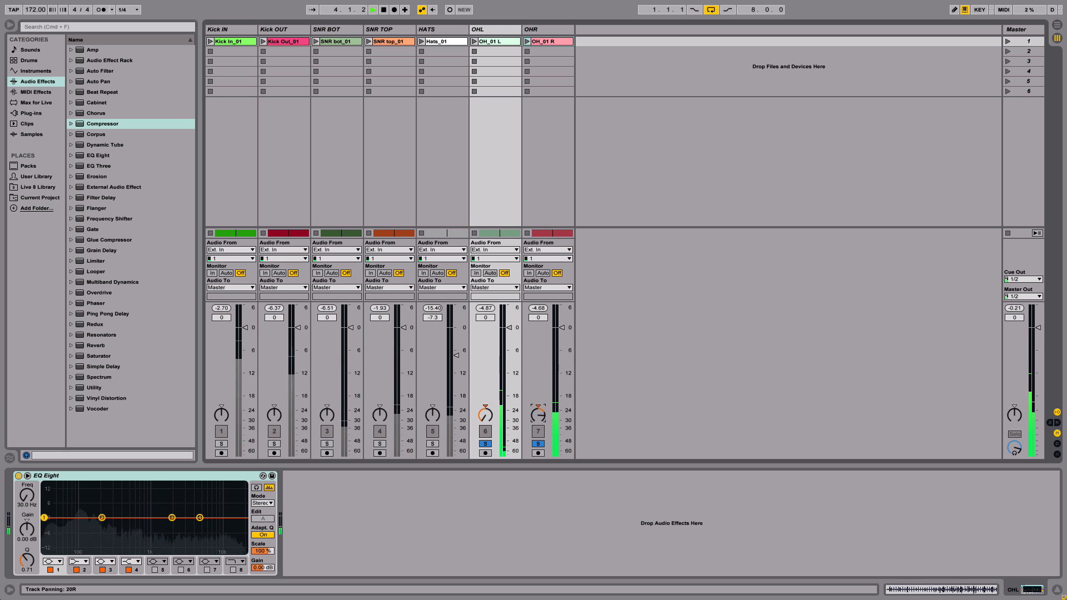
{"action": "left_click_drag", "start_coordinate": [538, 415], "coordinate": [538, 398]}
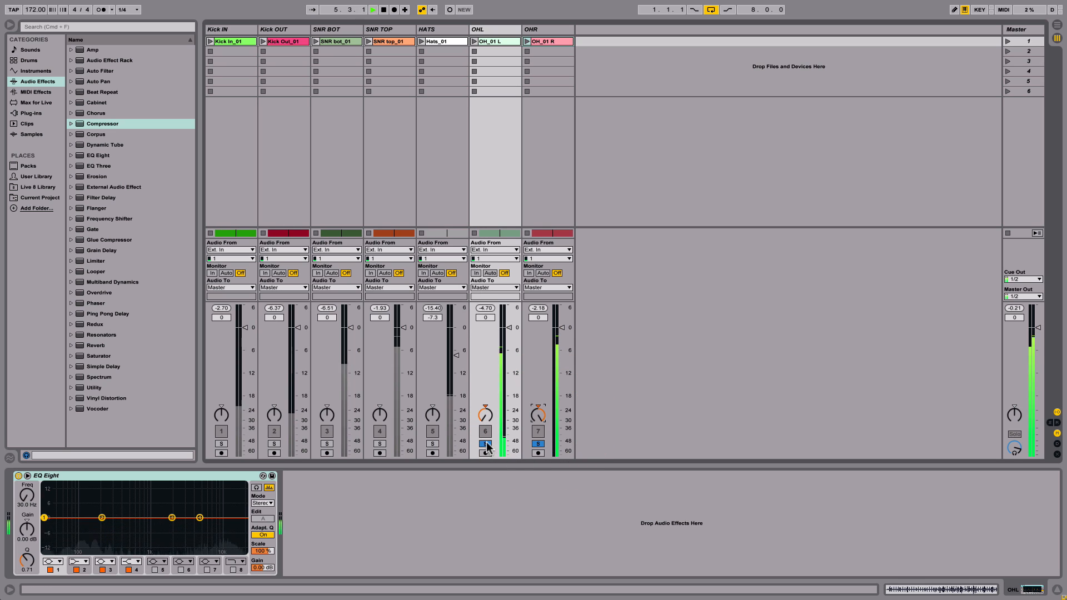
Step: Replay the soloed overheads to check their stereo spread, and clear the solos on OHL and OHR
{"action": "key", "text": "space"}
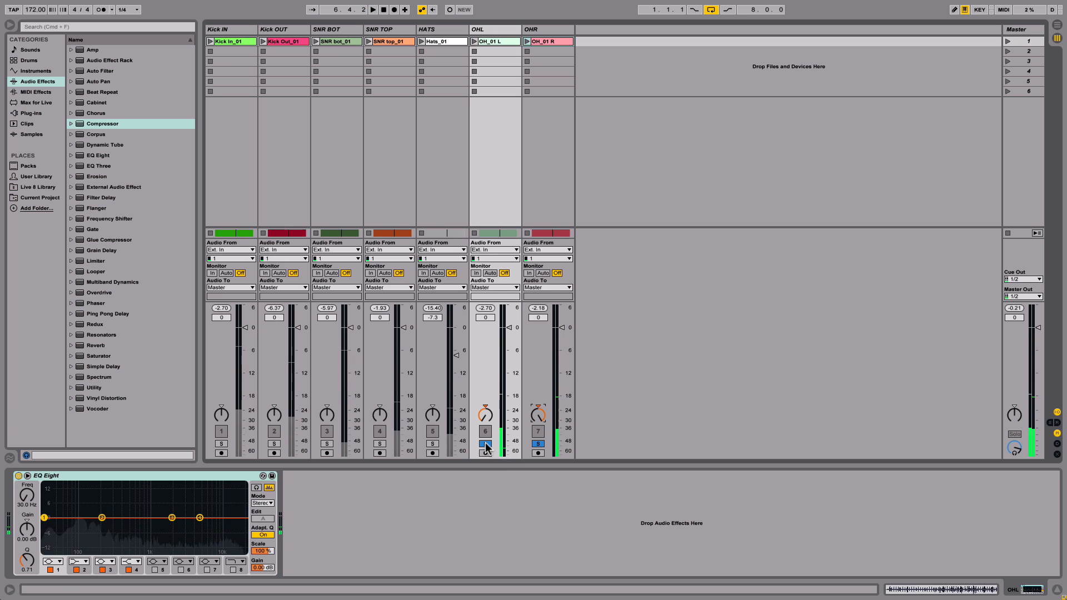
{"action": "left_click", "coordinate": [485, 415]}
{"action": "key", "text": "space"}
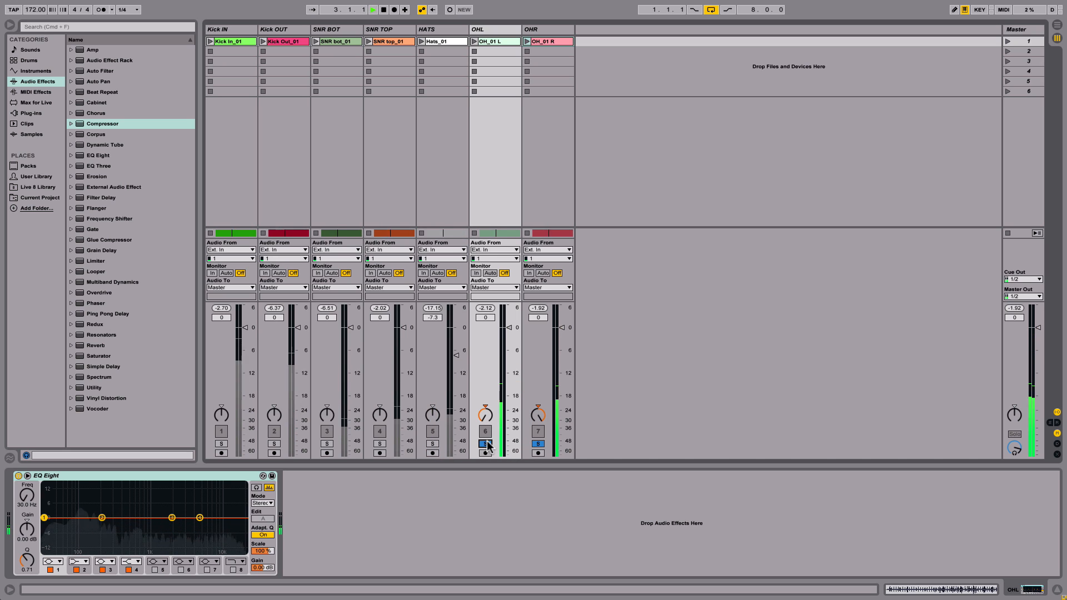
{"action": "left_click", "coordinate": [485, 445]}
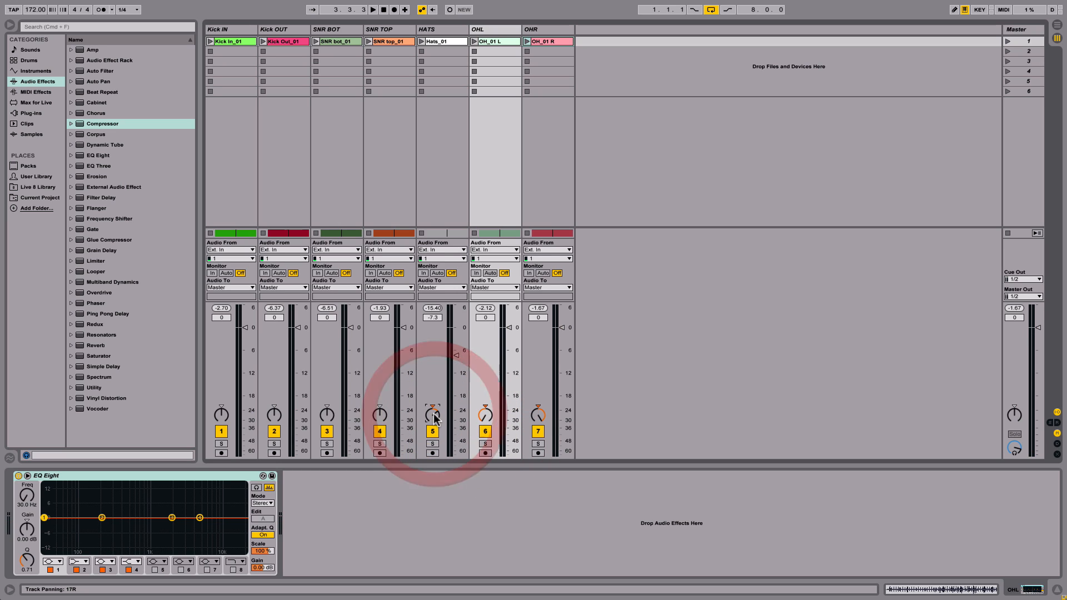
Step: Pan HATS, SNR TOP and SNR BOT partway right, with HATS at about 17R, and play back the full drum mix
{"action": "left_click_drag", "start_coordinate": [380, 416], "coordinate": [380, 409]}
{"action": "left_click", "coordinate": [327, 415]}
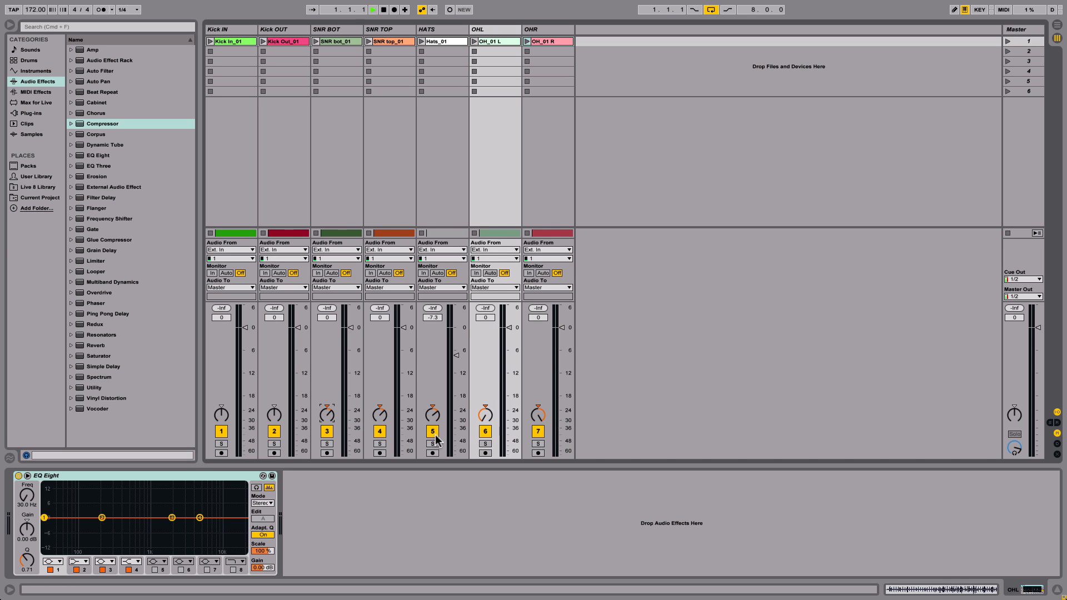
{"action": "key", "text": "space"}
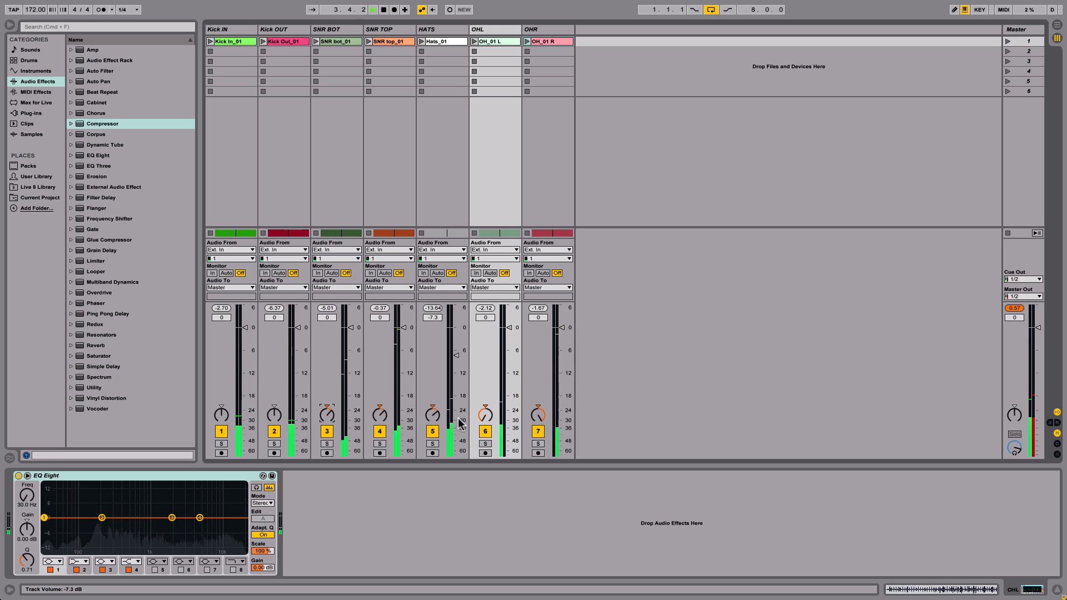
{"action": "key", "text": "space"}
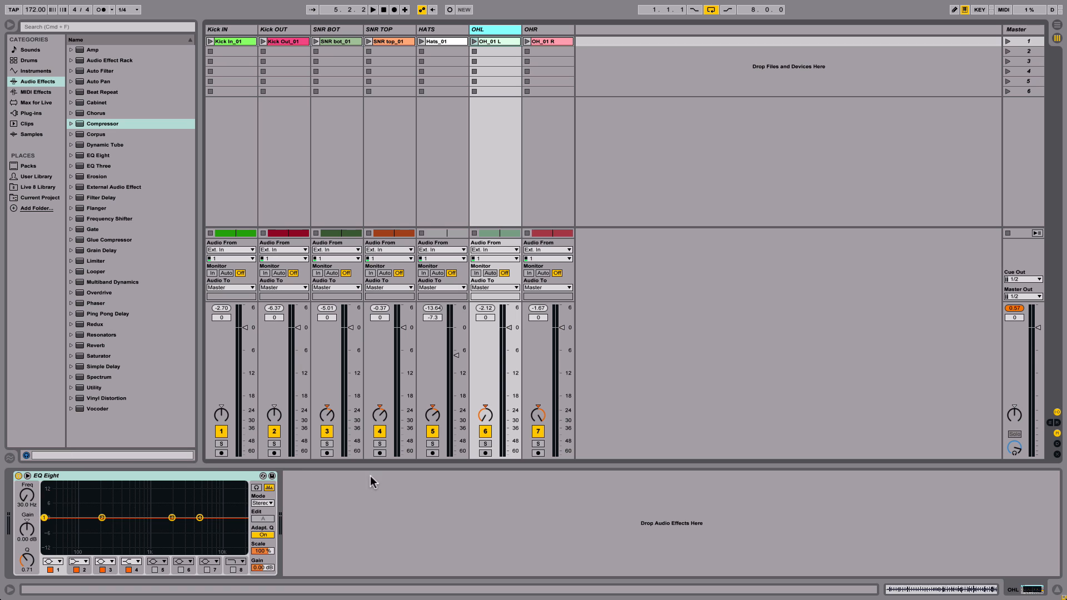
Step: Examine the effect chains on the HATS, SNR TOP, SNR BOT and Kick OUT tracks
{"action": "left_click", "coordinate": [435, 32]}
{"action": "left_click", "coordinate": [389, 33]}
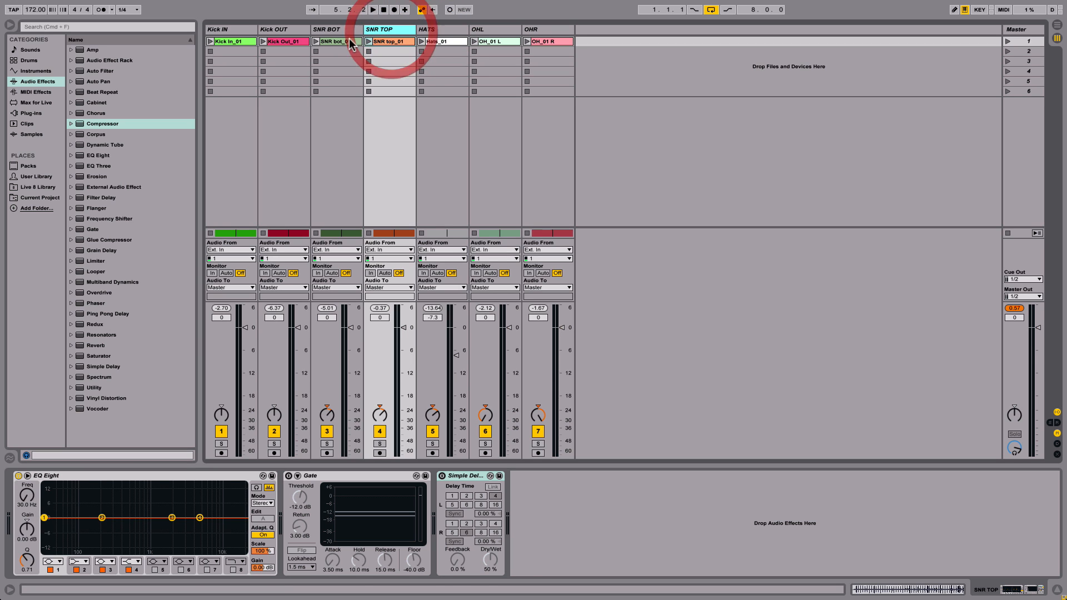
{"action": "left_click", "coordinate": [334, 32]}
{"action": "left_click", "coordinate": [278, 30]}
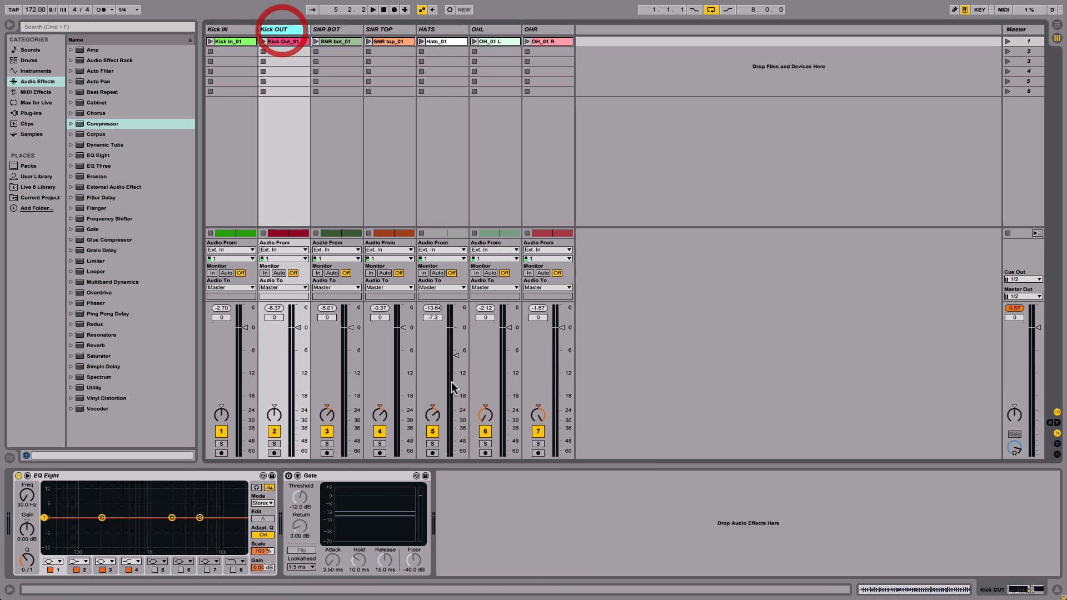
{"action": "left_click", "coordinate": [340, 29]}
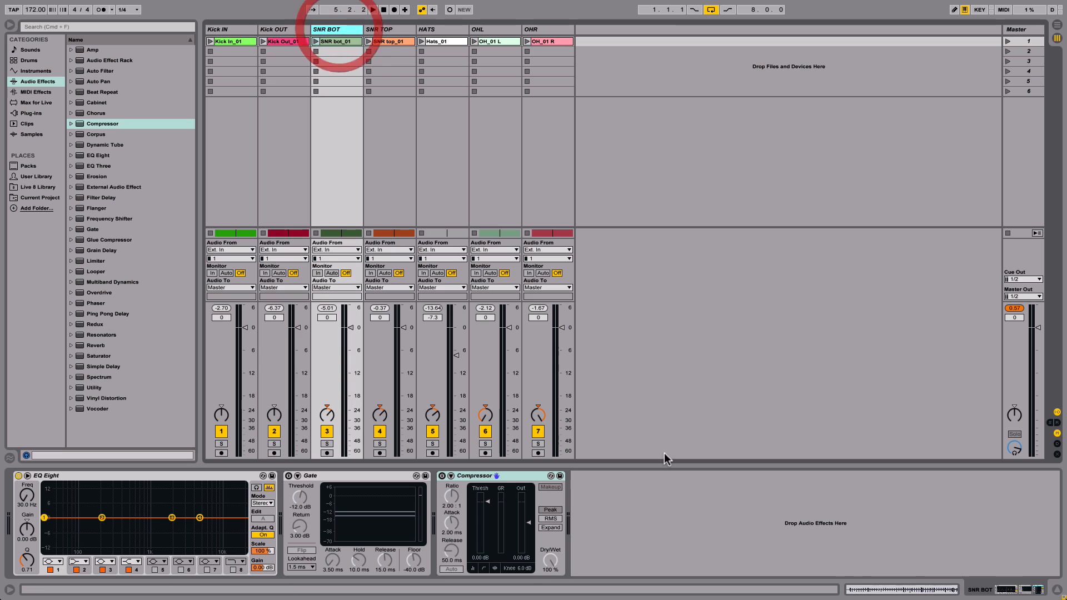
{"action": "left_click", "coordinate": [470, 478]}
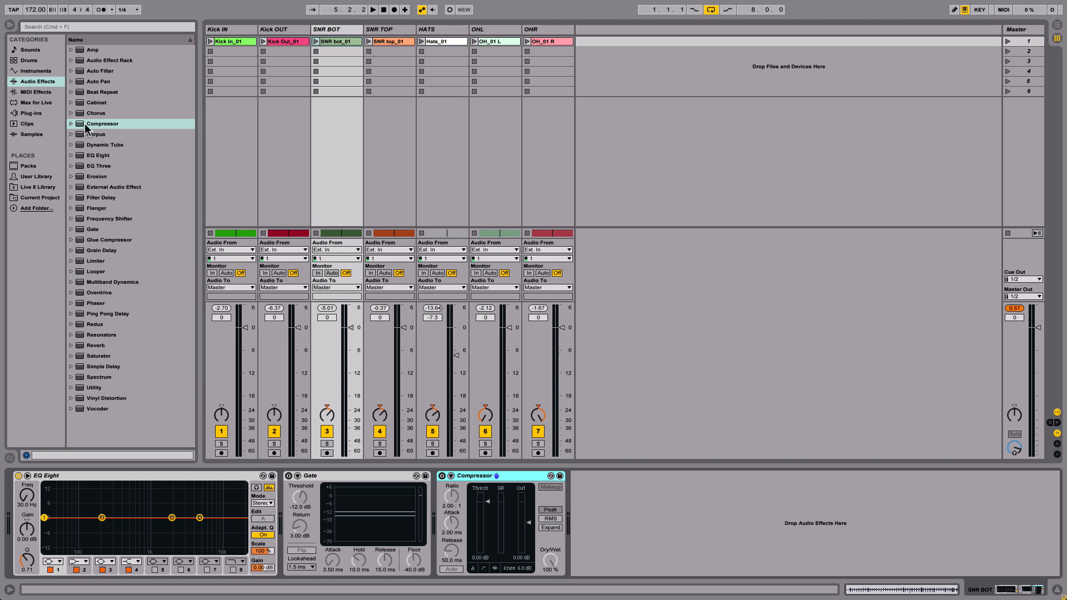
Step: Hide the browser, solo OHL during playback, and set band 1 of its EQ Eight to a low cut at 300 Hz
{"action": "left_click", "coordinate": [9, 26]}
{"action": "left_click", "coordinate": [308, 42]}
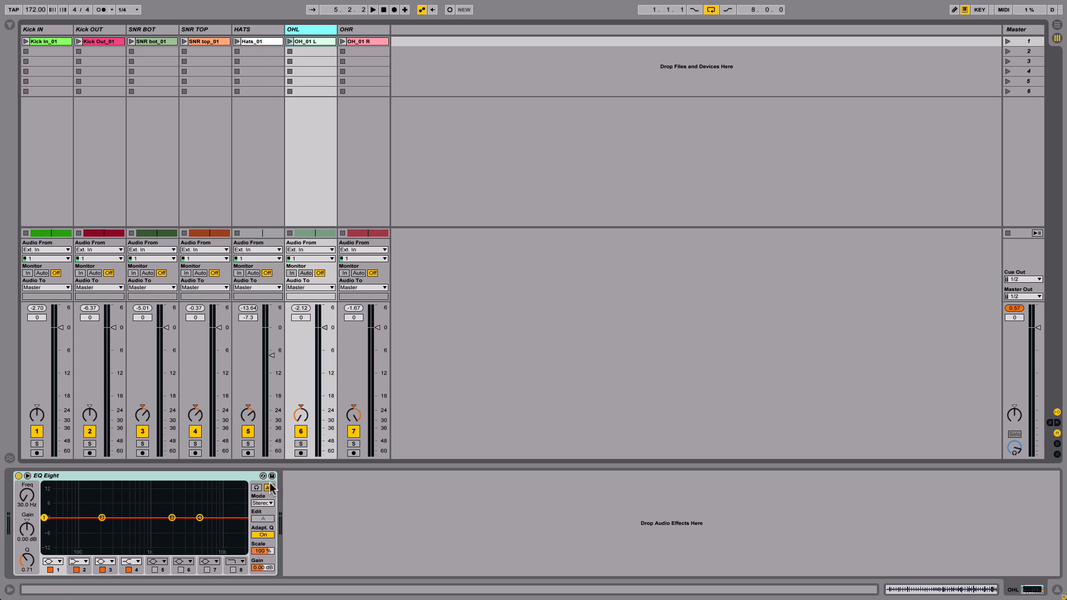
{"action": "key", "text": "space"}
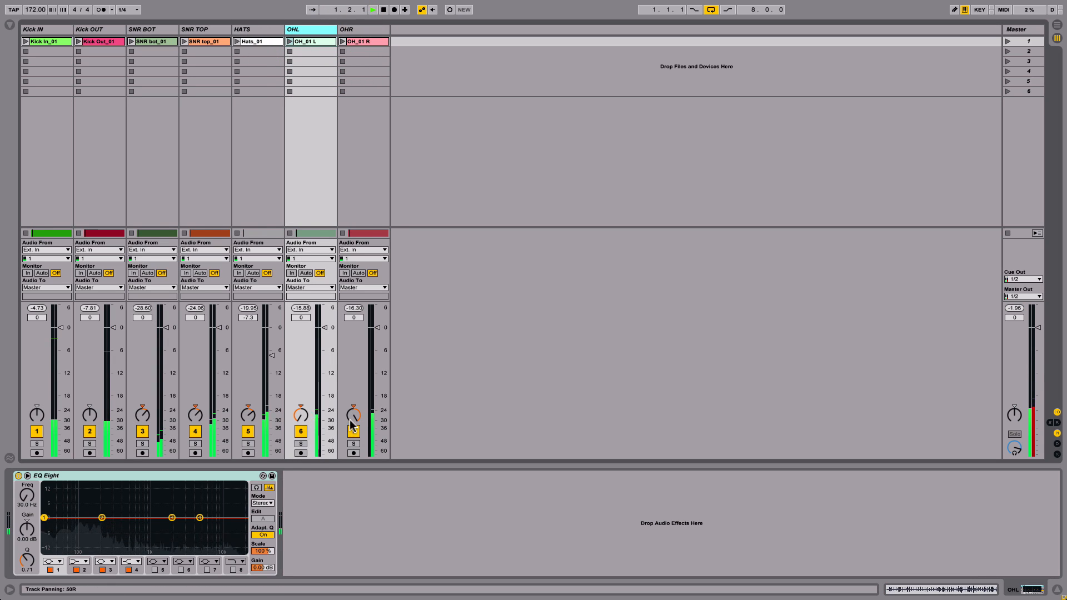
{"action": "left_click", "coordinate": [301, 443]}
{"action": "left_click", "coordinate": [53, 562]}
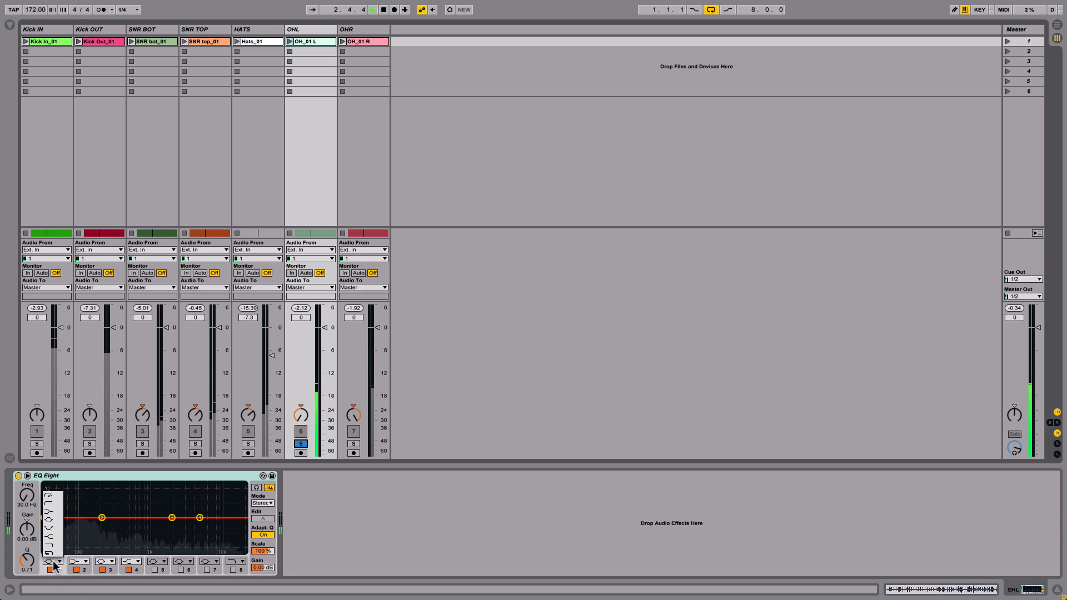
{"action": "left_click", "coordinate": [53, 505]}
{"action": "left_click_drag", "start_coordinate": [43, 526], "coordinate": [114, 526]}
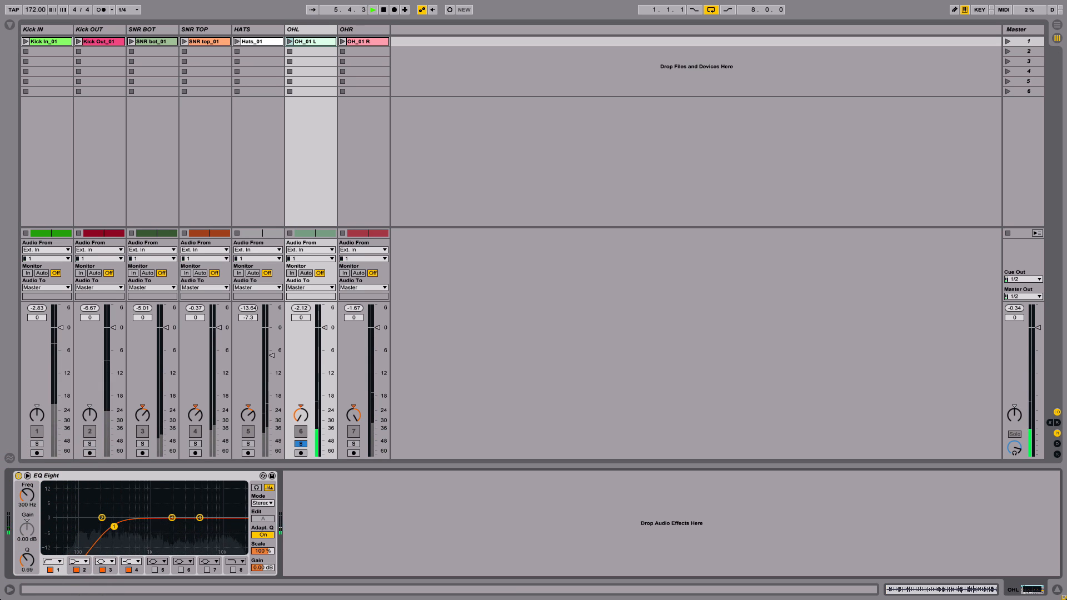
Step: Solo OHR, change band 1 of its EQ Eight to a low cut and set the band's cutoff frequency
{"action": "left_click", "coordinate": [361, 30]}
{"action": "left_click", "coordinate": [353, 444]}
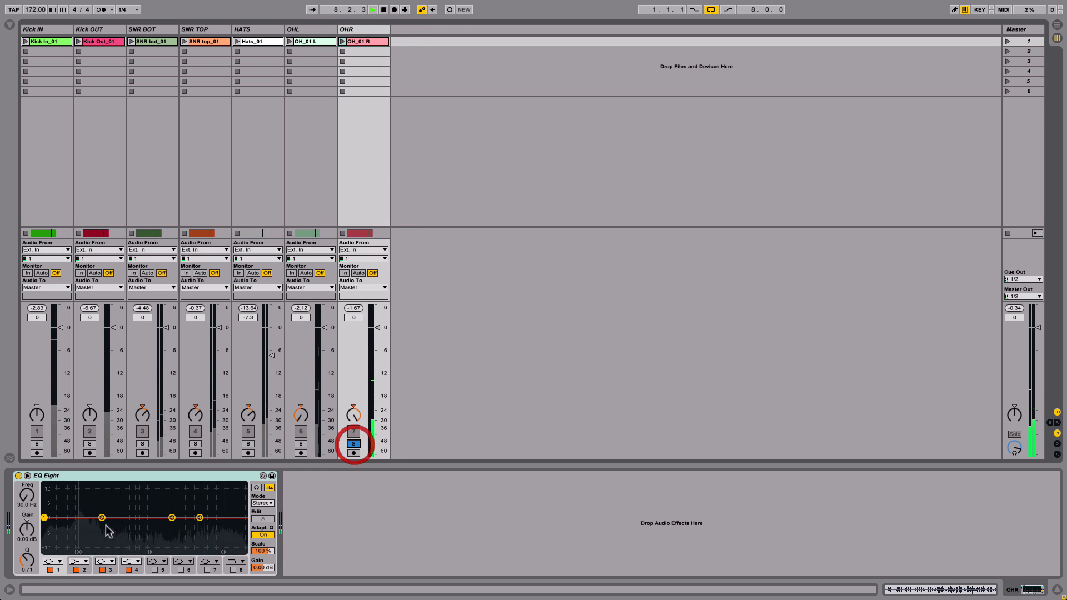
{"action": "left_click", "coordinate": [52, 561]}
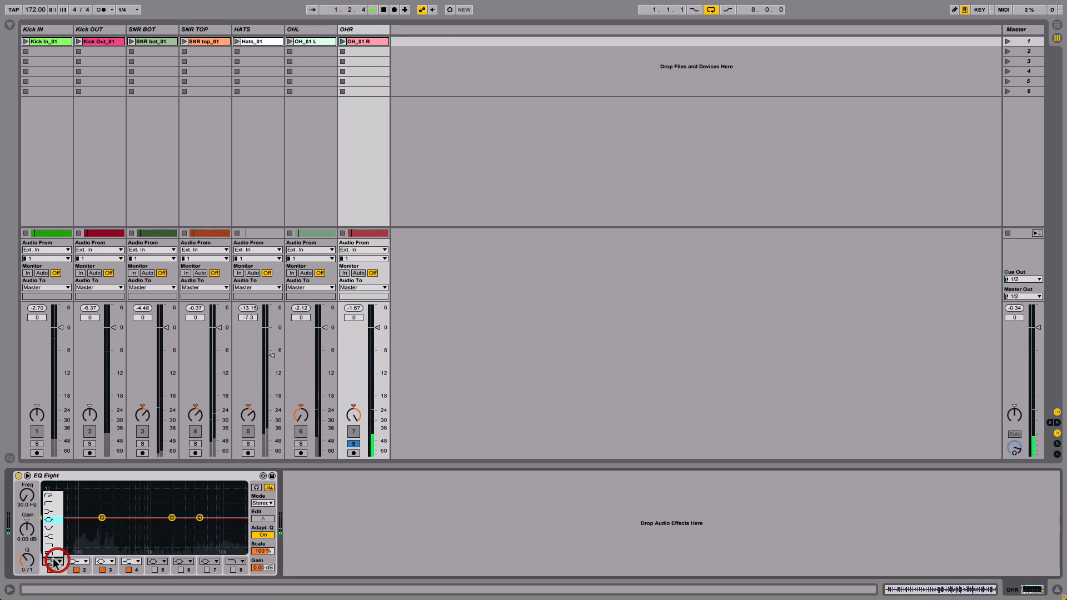
{"action": "left_click", "coordinate": [49, 504]}
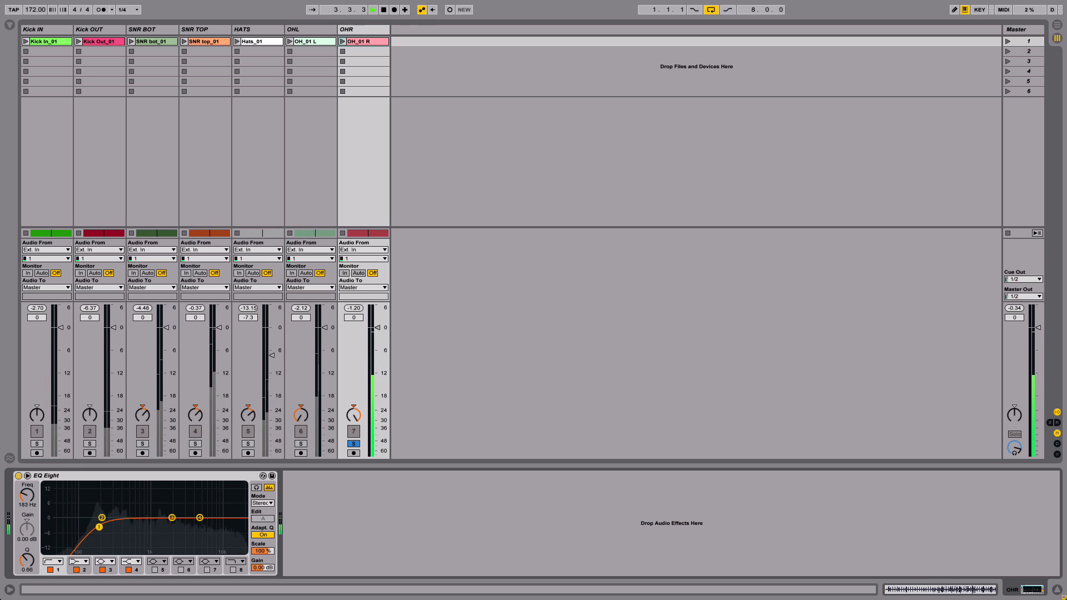
{"action": "left_click", "coordinate": [27, 497]}
{"action": "type", "text": "30"}
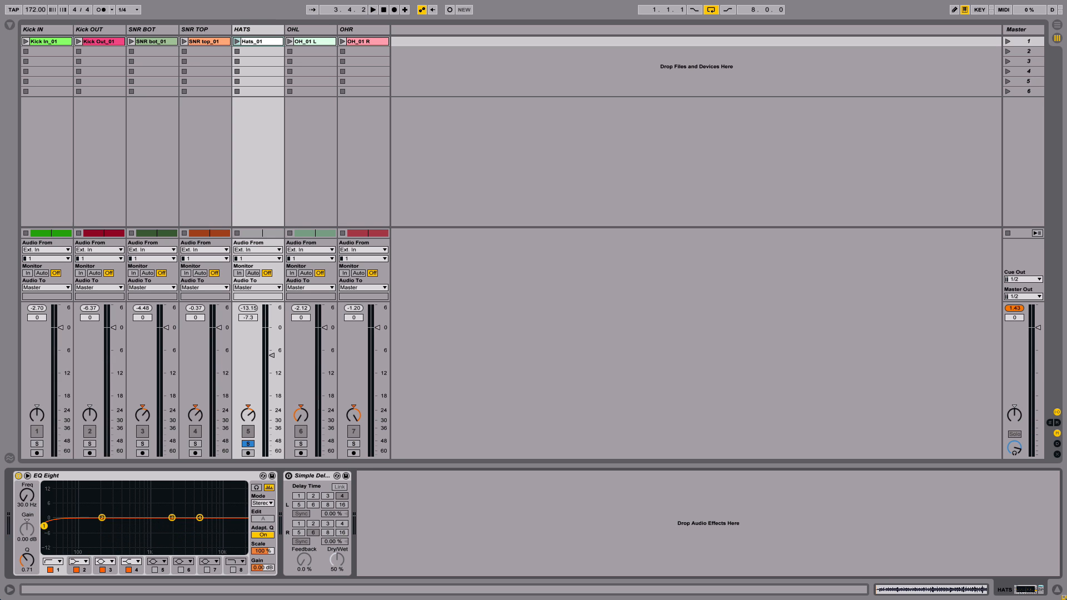
Step: Raise the low cut in the soloed HATS track's EQ Eight to 569 Hz with a Q of 0.75, and unsolo the track
{"action": "mouse_move", "coordinate": [118, 526]}
{"action": "left_mouse_down"}
{"action": "mouse_move", "coordinate": [136, 525]}
{"action": "mouse_move", "coordinate": [96, 526]}
{"action": "mouse_move", "coordinate": [134, 527]}
{"action": "left_mouse_up"}
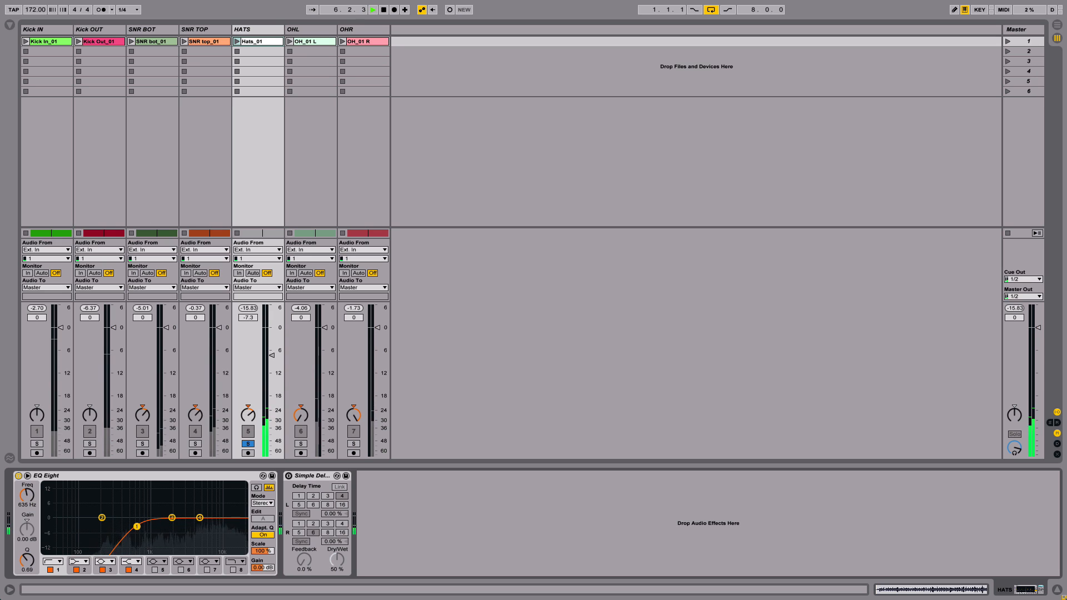
{"action": "left_click_drag", "start_coordinate": [136, 526], "coordinate": [135, 525]}
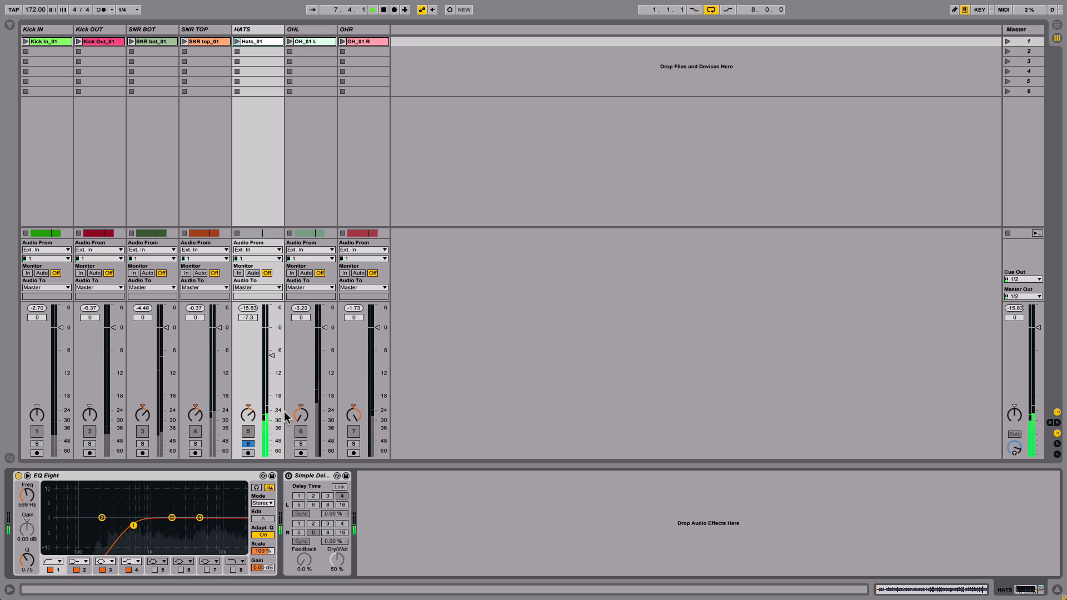
{"action": "left_click", "coordinate": [249, 444]}
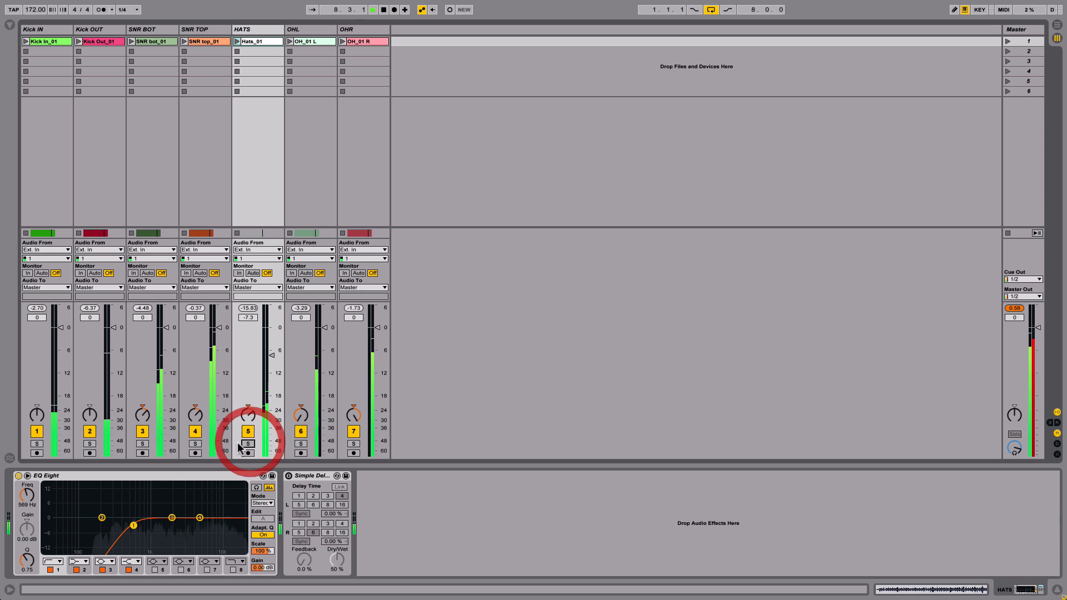
Step: Solo SNR TOP and set band 1 of its EQ Eight to a low cut at 100 Hz
{"action": "left_click", "coordinate": [195, 445]}
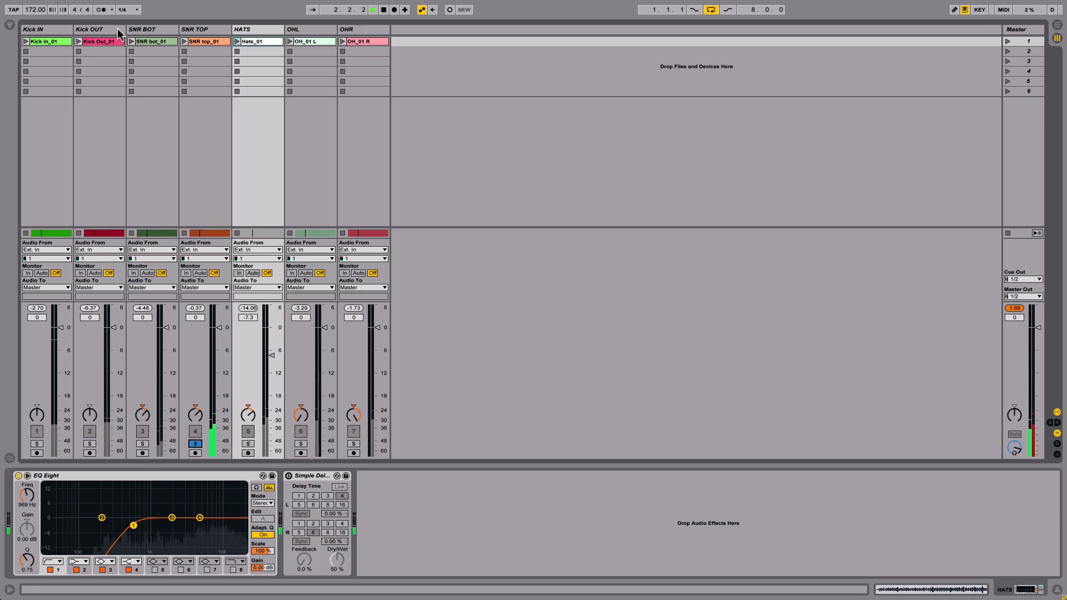
{"action": "left_click", "coordinate": [200, 32]}
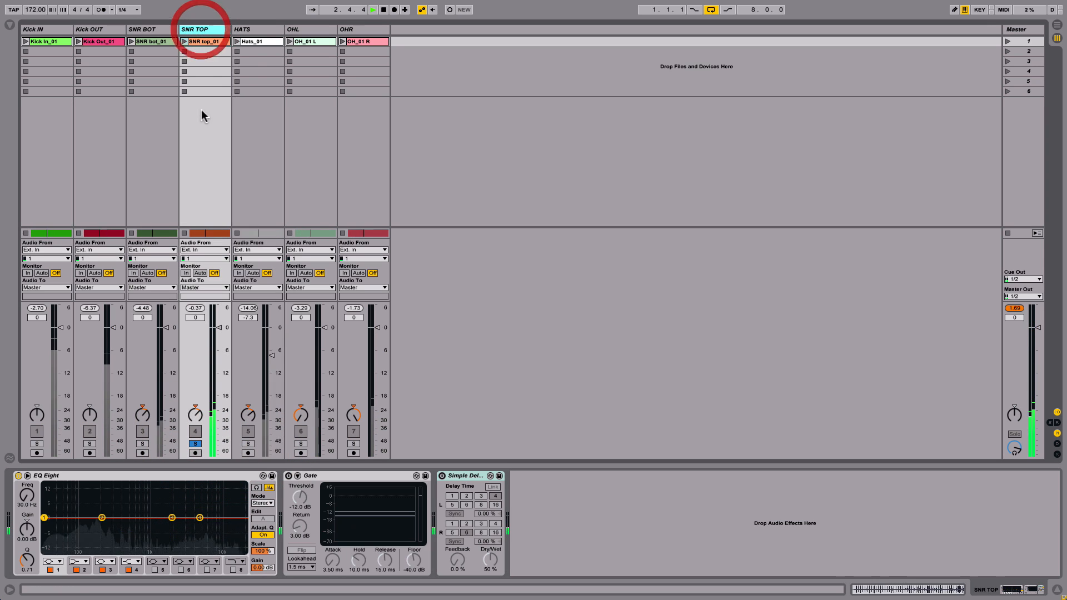
{"action": "left_click", "coordinate": [60, 563]}
{"action": "left_click", "coordinate": [51, 503]}
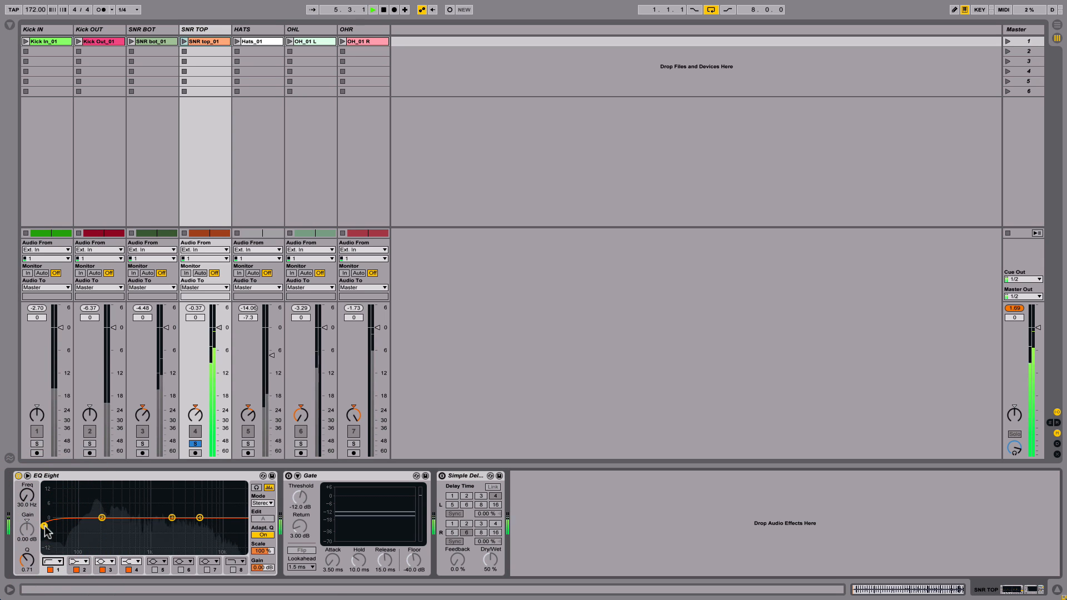
{"action": "left_click_drag", "start_coordinate": [45, 526], "coordinate": [88, 526]}
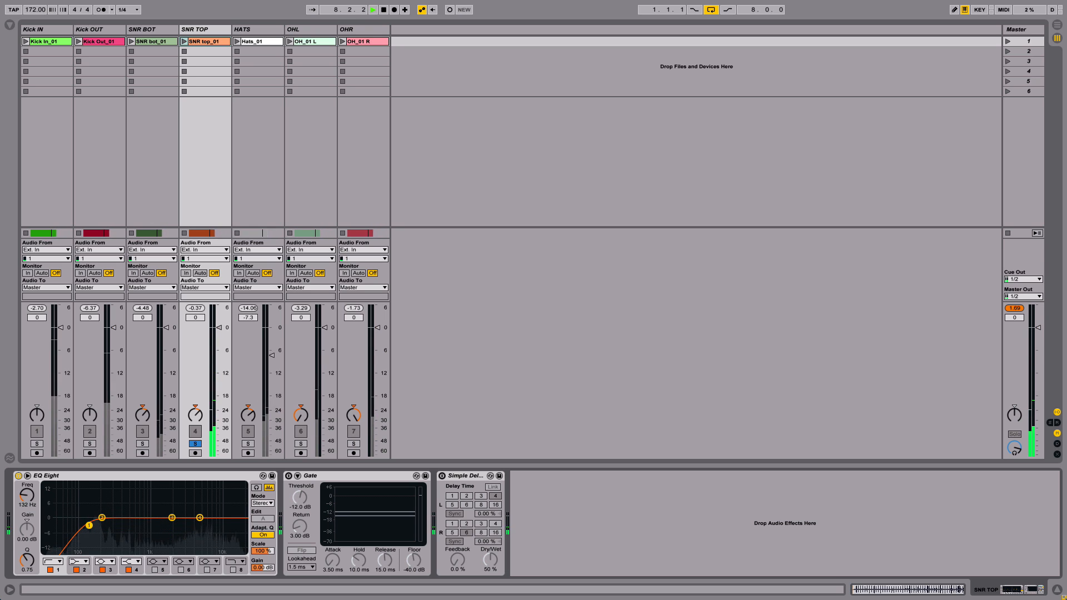
{"action": "left_click", "coordinate": [27, 499]}
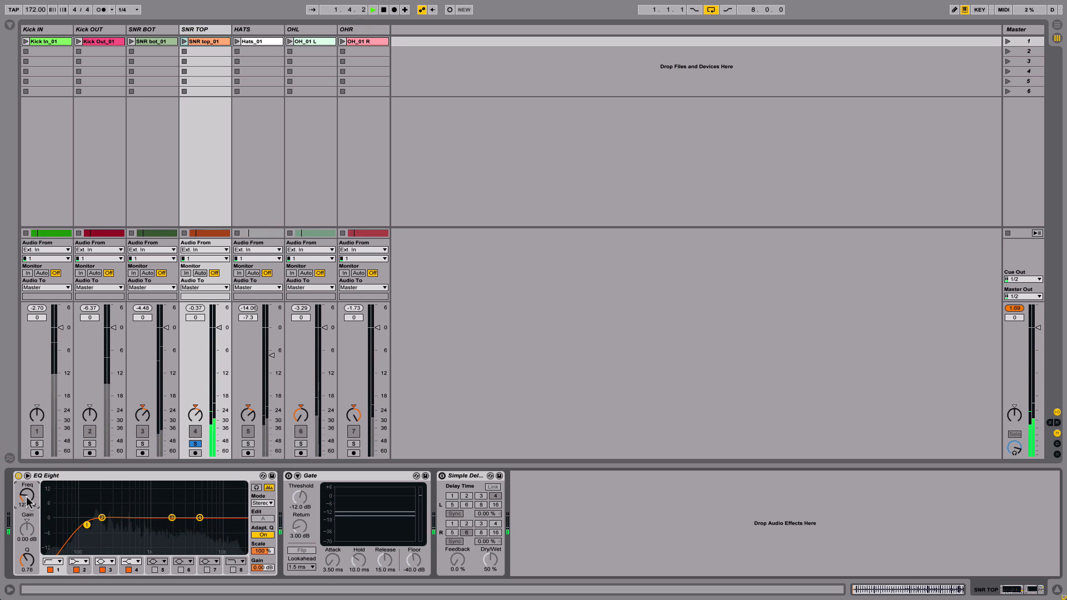
{"action": "key", "text": "Delete"}
{"action": "left_click", "coordinate": [27, 499]}
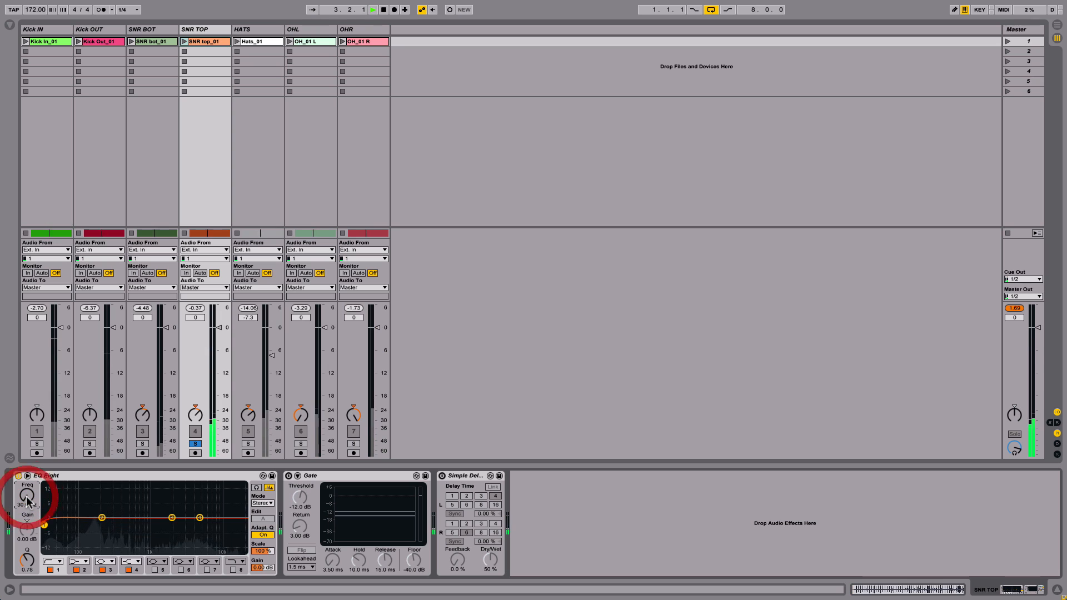
{"action": "type", "text": "1"}
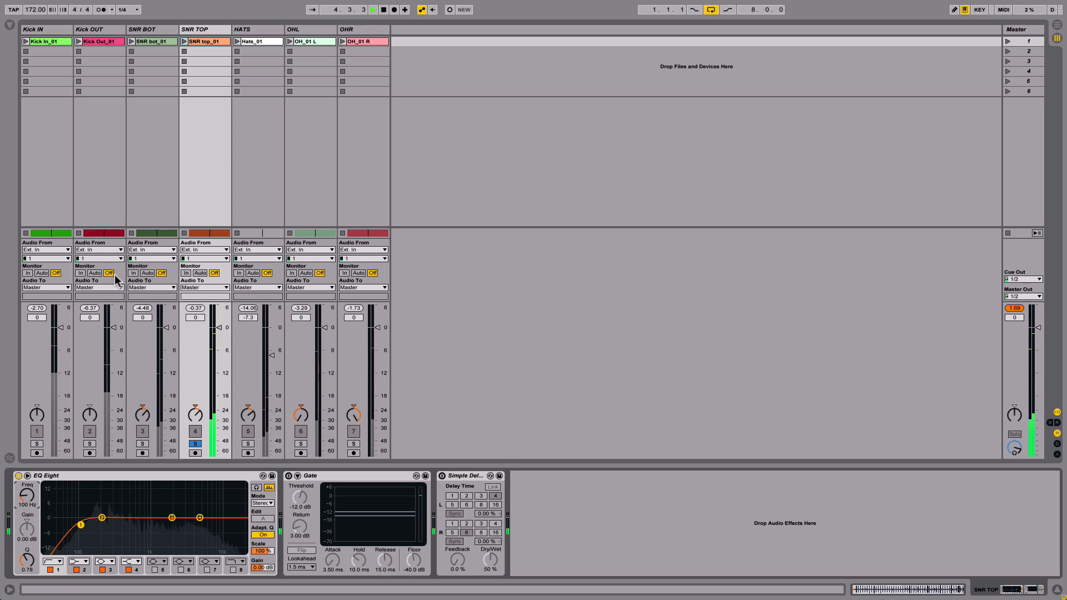
Step: Solo SNR BOT, set band 1 of its EQ Eight to a low cut at 100 Hz, and stop playback
{"action": "left_click", "coordinate": [154, 30]}
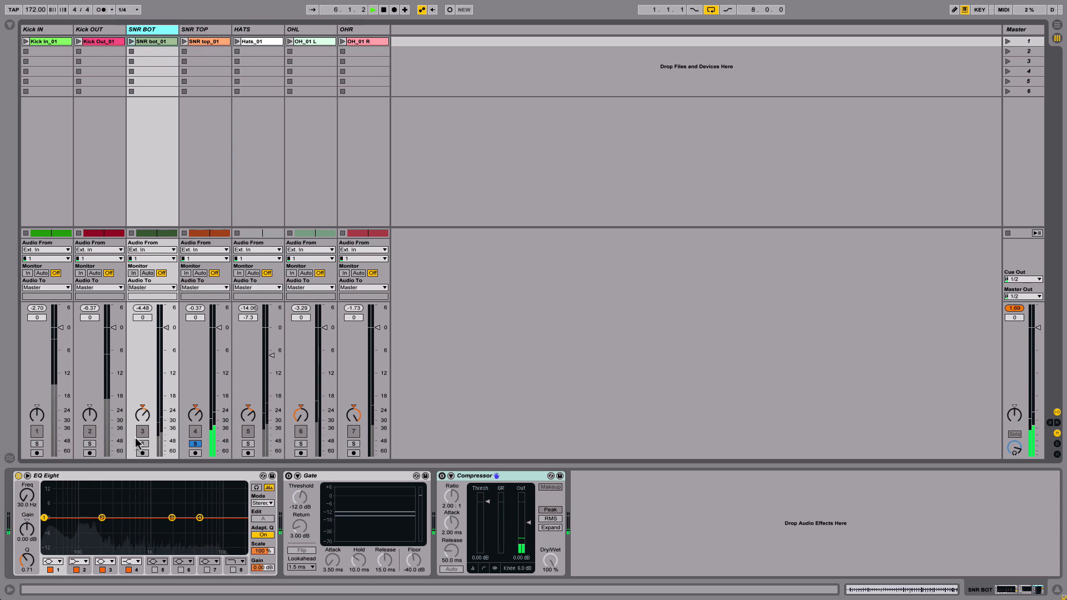
{"action": "left_click", "coordinate": [142, 444]}
{"action": "left_click", "coordinate": [48, 562]}
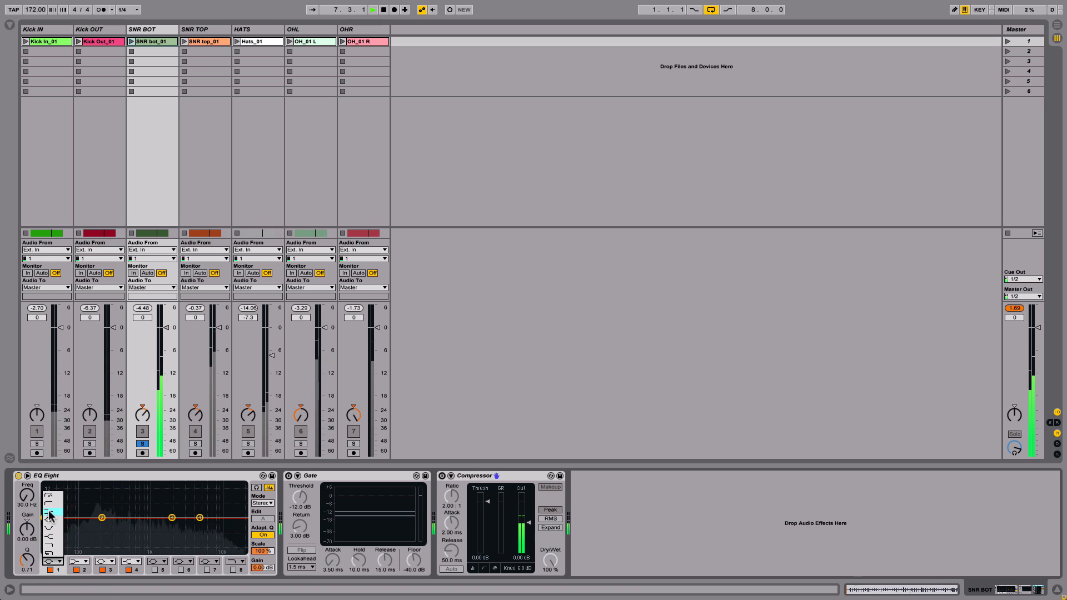
{"action": "left_click", "coordinate": [26, 496]}
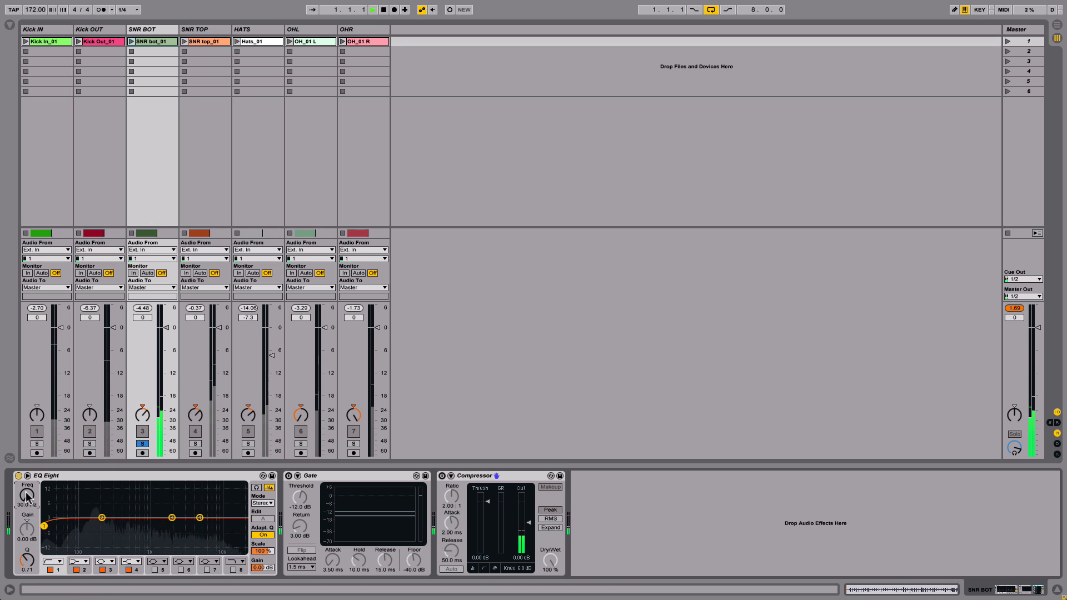
{"action": "left_click_drag", "start_coordinate": [26, 496], "coordinate": [26, 494]}
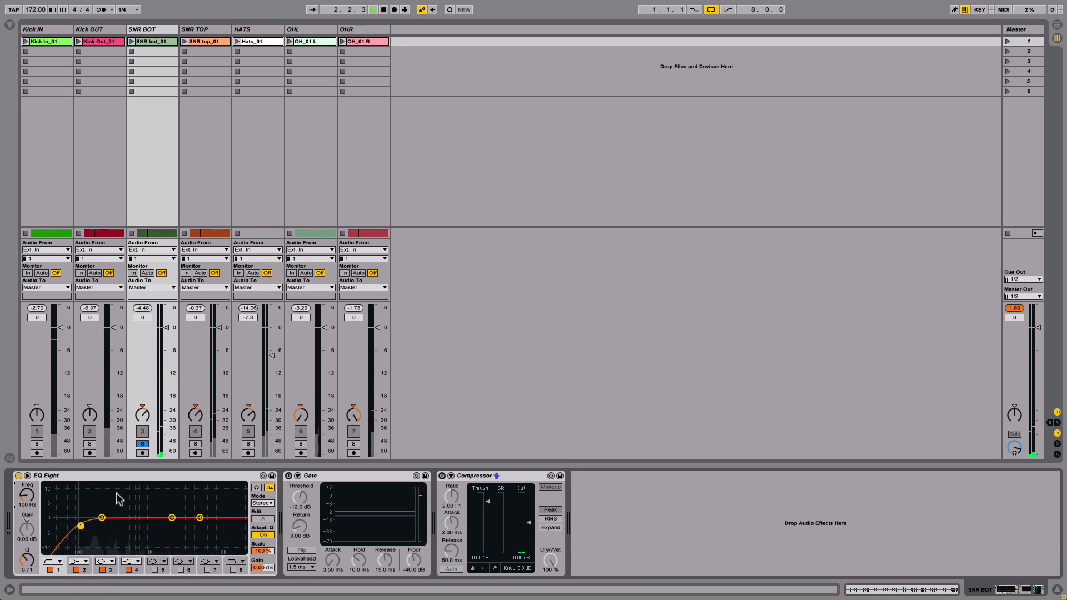
{"action": "key", "text": "space"}
{"action": "key", "text": "Tab"}
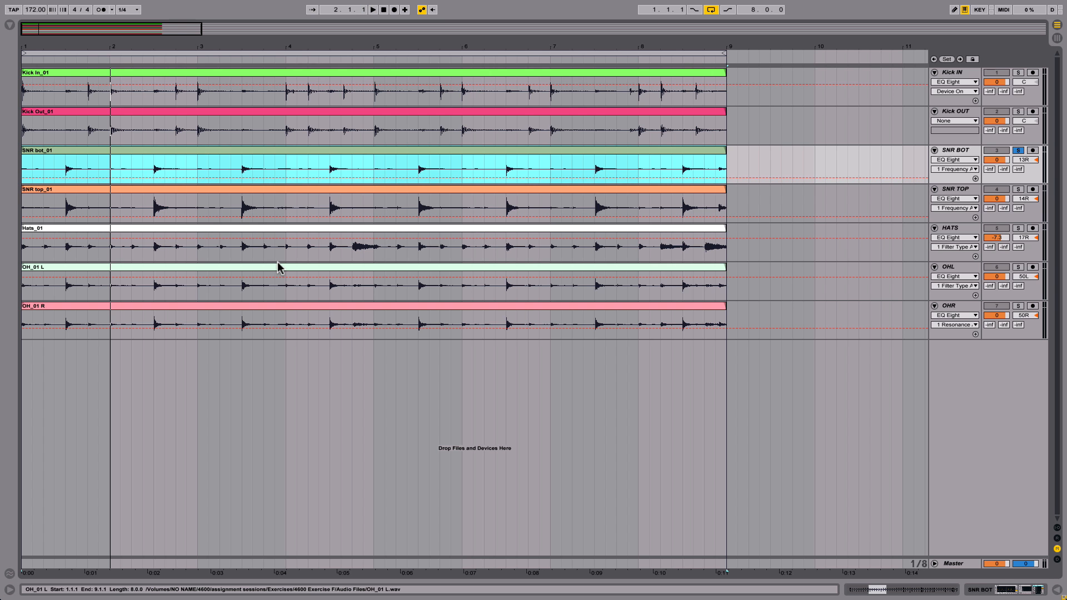
{"action": "key", "text": "Tab"}
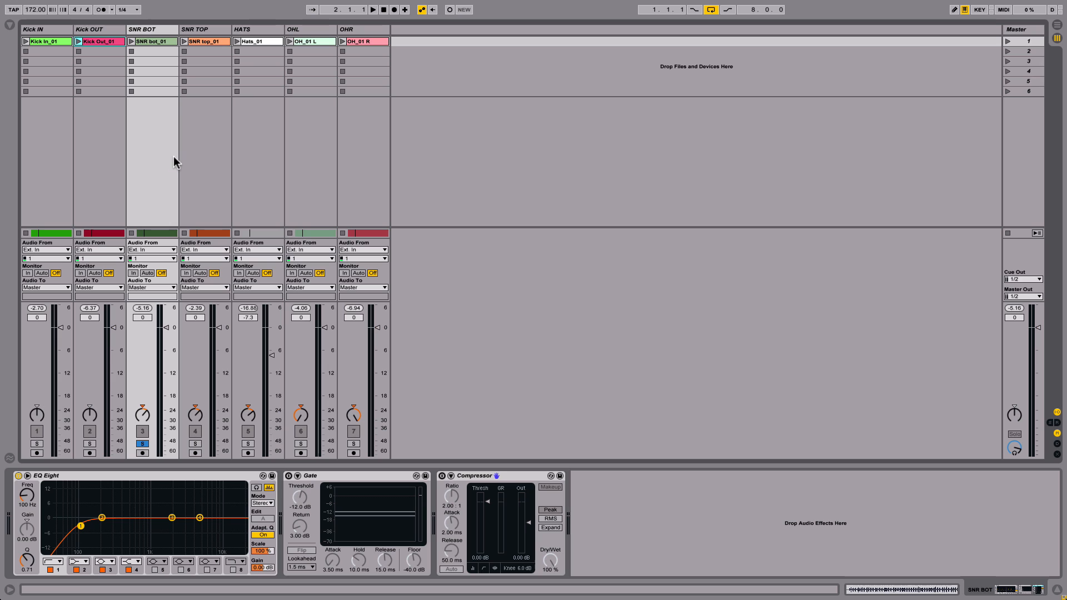
Step: Enable the Gate on SNR BOT and set its threshold to -29.2 dB, release to 186 ms and return to 11.6 dB during playback
{"action": "left_click", "coordinate": [289, 476]}
{"action": "key", "text": "space"}
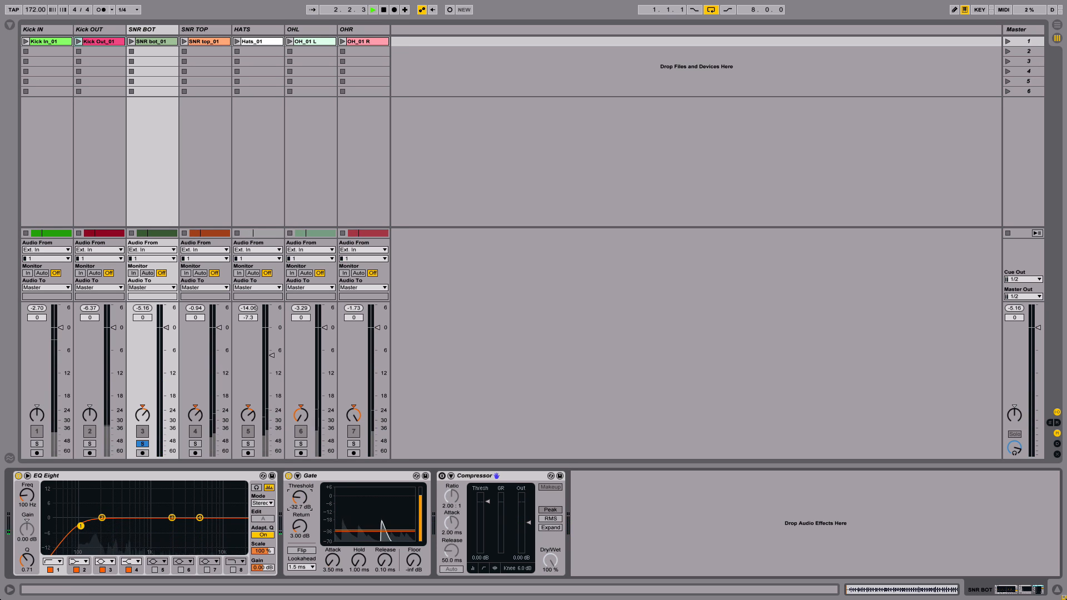
{"action": "left_click_drag", "start_coordinate": [300, 498], "coordinate": [300, 501]}
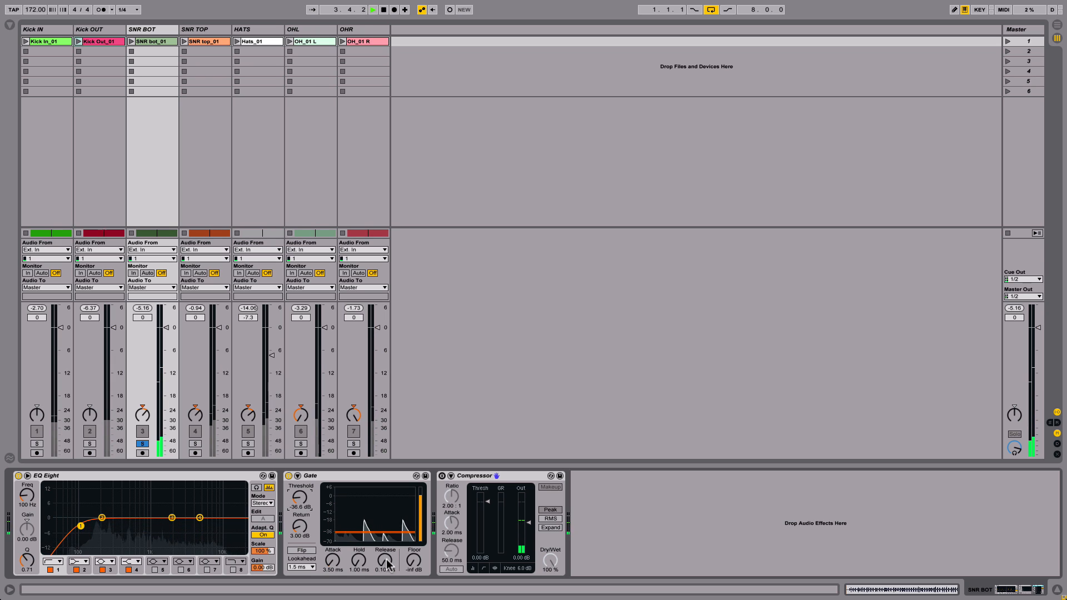
{"action": "left_click_drag", "start_coordinate": [388, 564], "coordinate": [387, 554]}
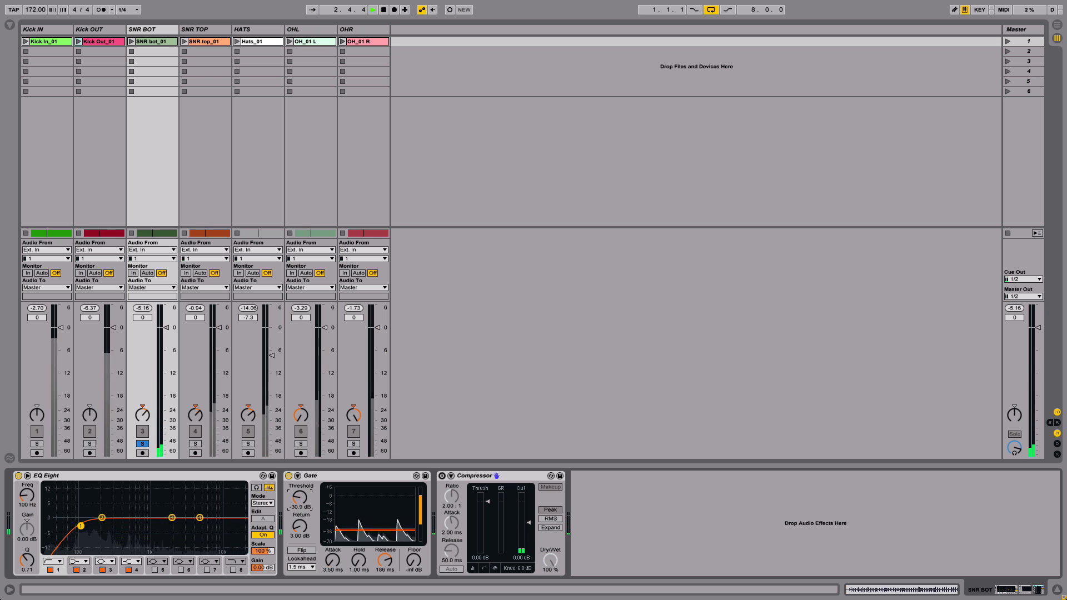
{"action": "left_click_drag", "start_coordinate": [303, 505], "coordinate": [303, 494]}
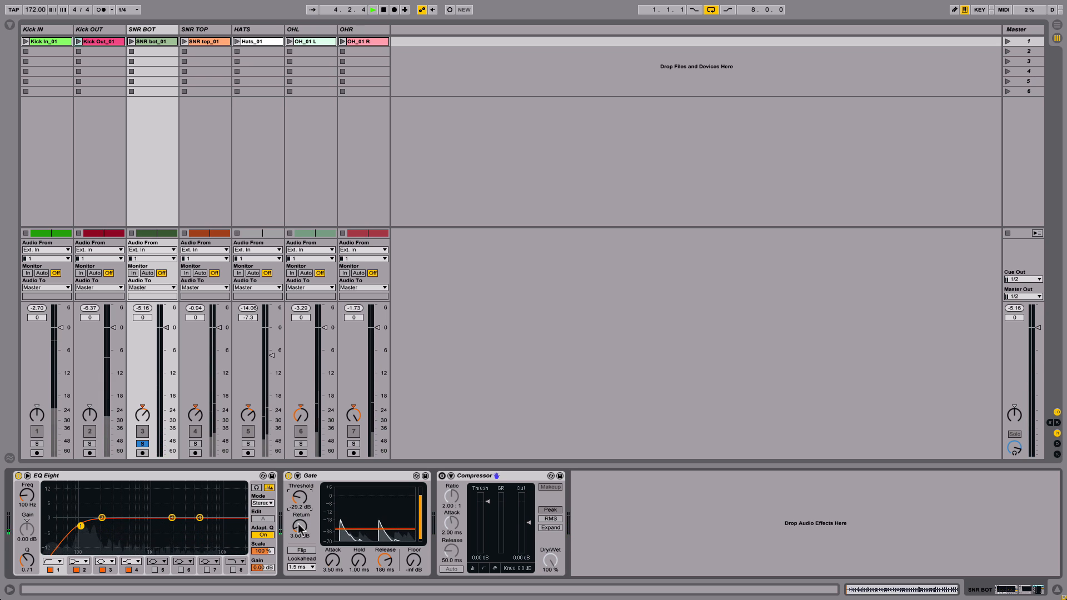
{"action": "left_click_drag", "start_coordinate": [300, 527], "coordinate": [300, 508]}
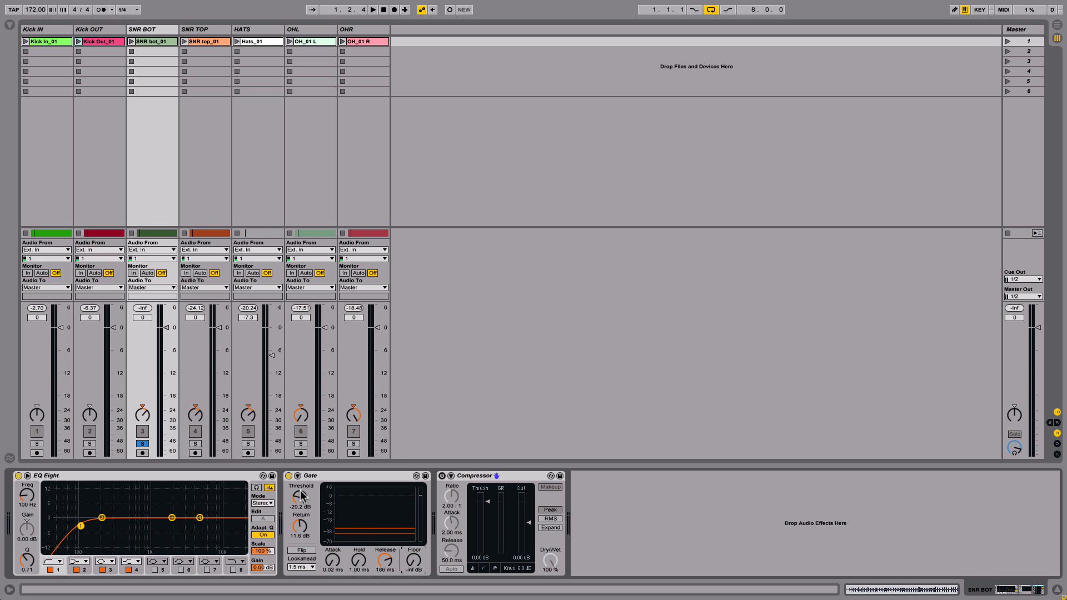
Step: Audition different SNR BOT Gate thresholds during playback, settling on -25.4 dB with an attack of 1.00 ms
{"action": "key", "text": "space"}
{"action": "left_click_drag", "start_coordinate": [299, 502], "coordinate": [299, 533]}
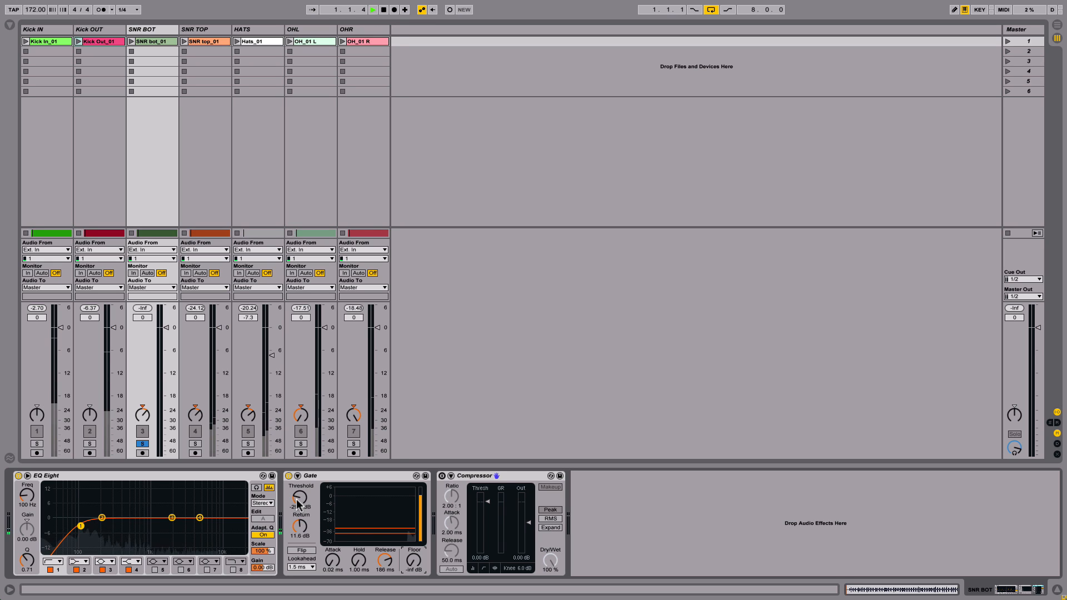
{"action": "key", "text": "space"}
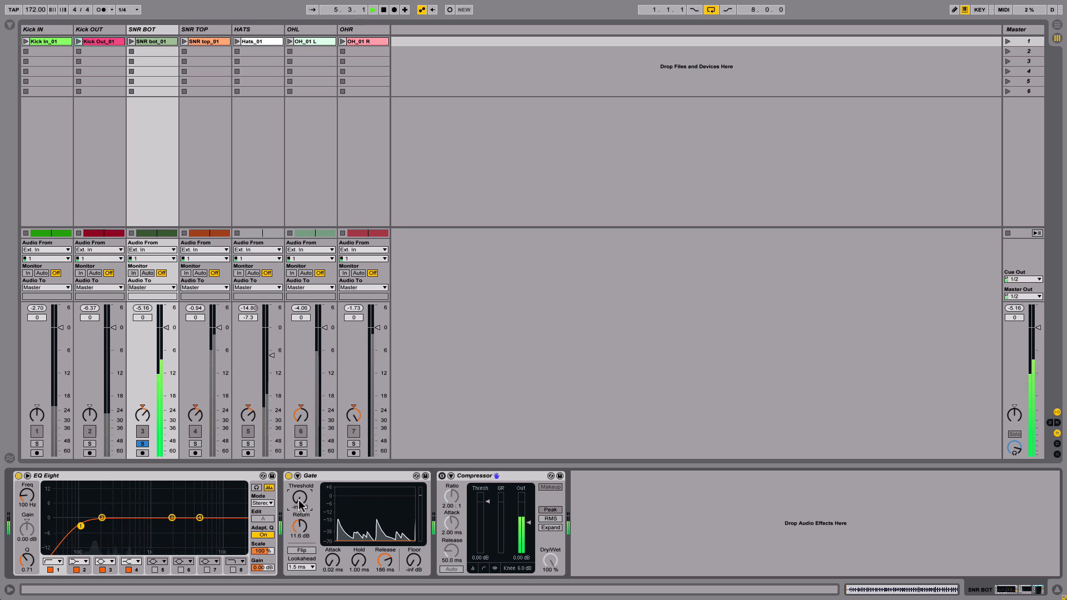
{"action": "left_click_drag", "start_coordinate": [299, 503], "coordinate": [298, 479]}
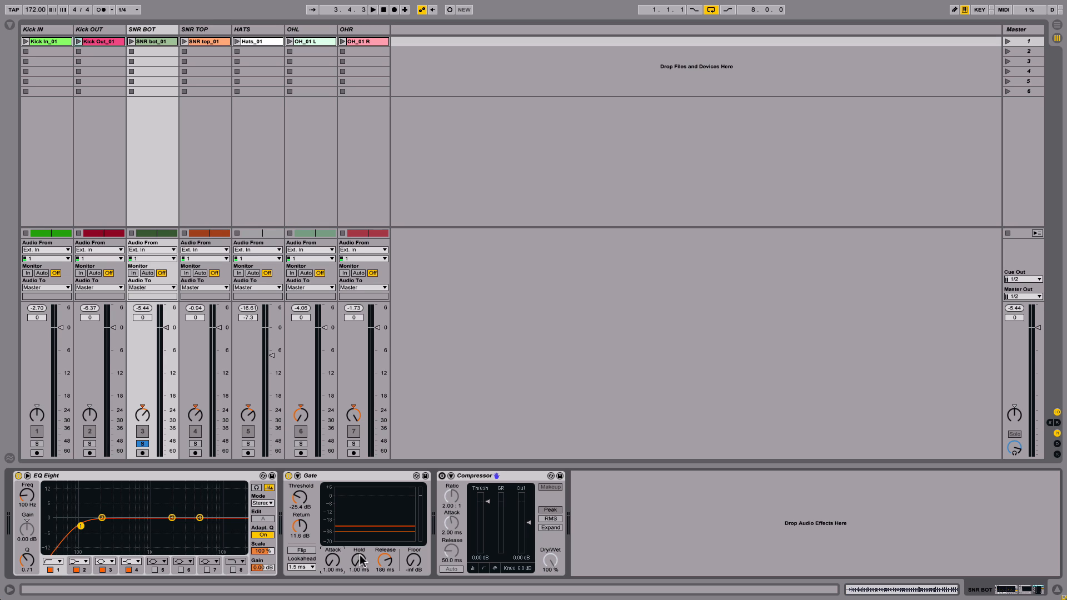
Step: Set the SNR BOT Gate's hold to 73.3 ms and its return to 15.2 dB while listening
{"action": "key", "text": "space"}
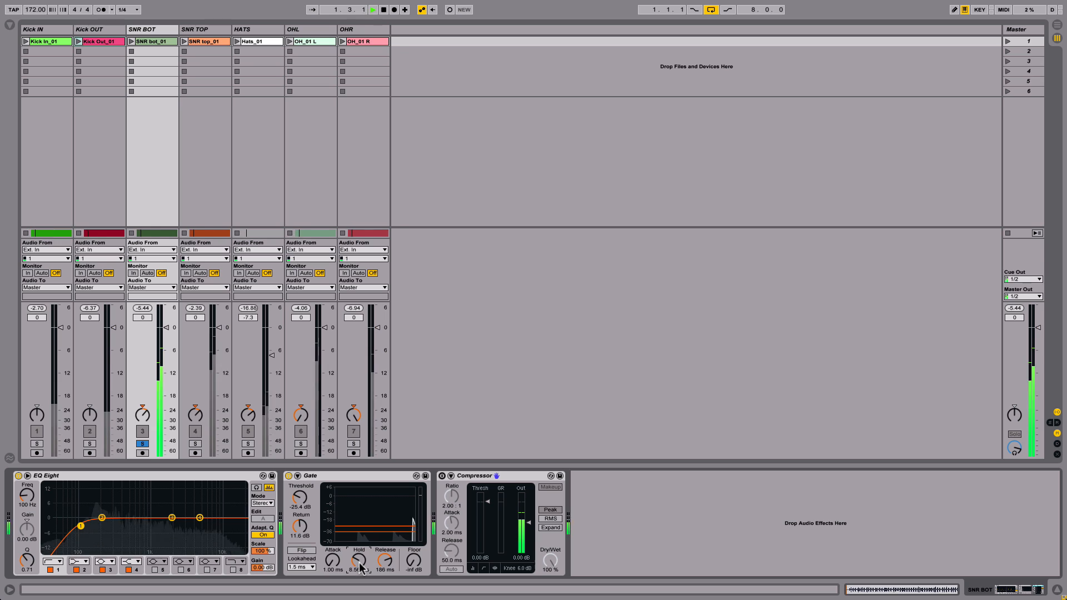
{"action": "left_click_drag", "start_coordinate": [359, 562], "coordinate": [359, 489]}
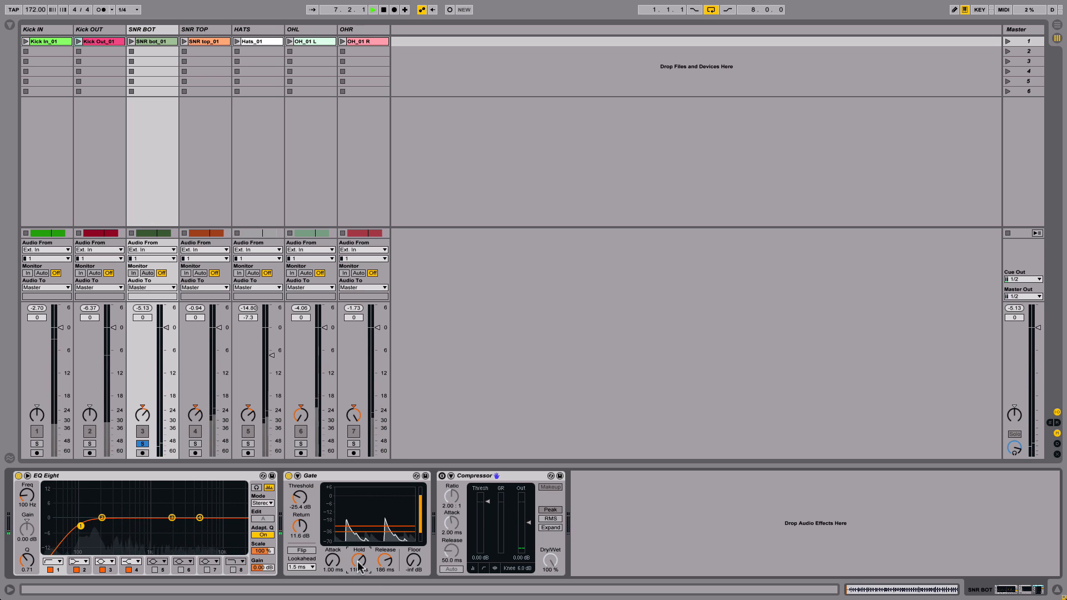
{"action": "left_click_drag", "start_coordinate": [357, 561], "coordinate": [358, 558]}
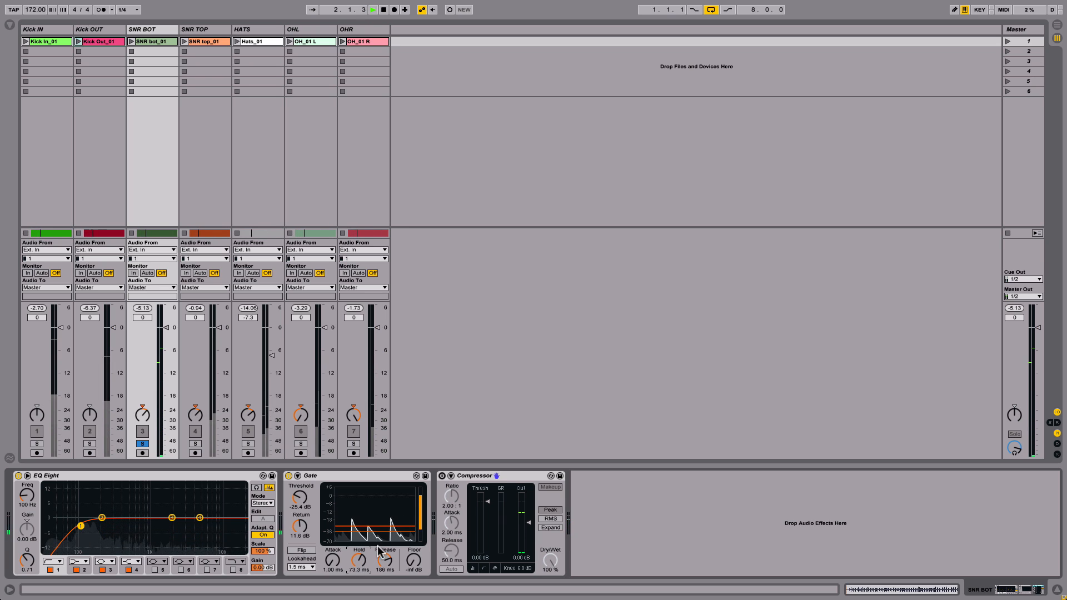
{"action": "left_click_drag", "start_coordinate": [298, 529], "coordinate": [299, 525]}
Step: Copy the SNR BOT Gate to SNR TOP, delete SNR TOP's disabled Gate, and place the copy directly after EQ Eight
{"action": "left_click_drag", "start_coordinate": [366, 475], "coordinate": [366, 464]}
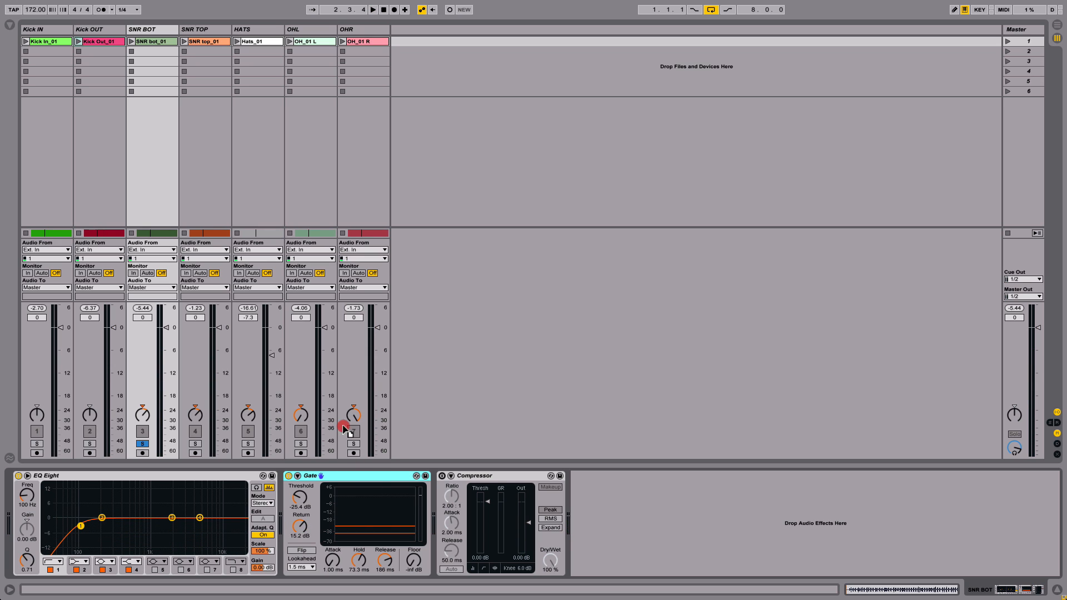
{"action": "left_click_drag", "start_coordinate": [196, 117], "coordinate": [199, 35]}
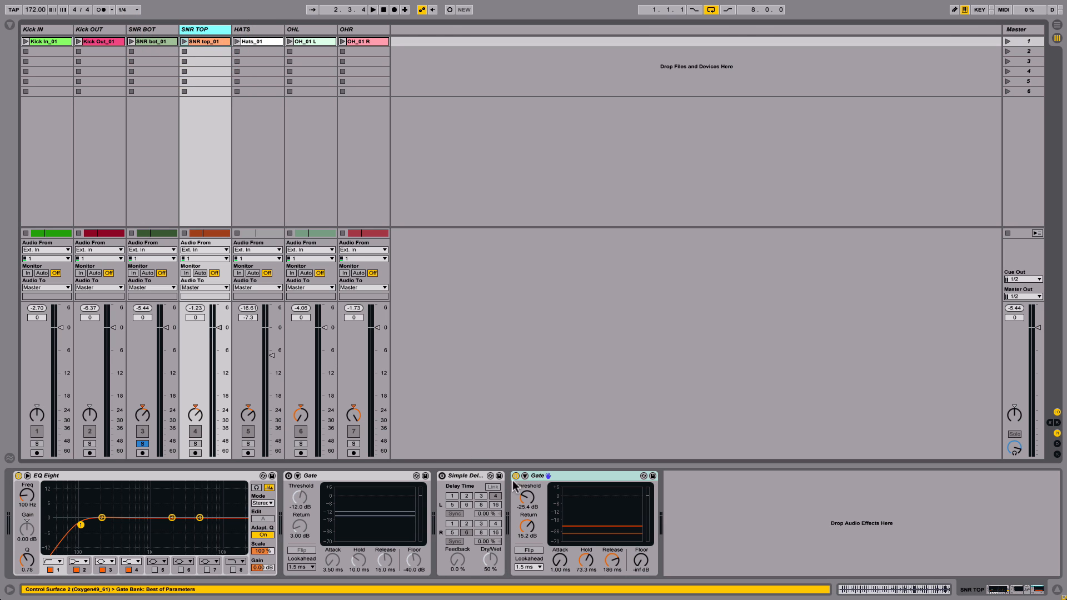
{"action": "left_click", "coordinate": [349, 477]}
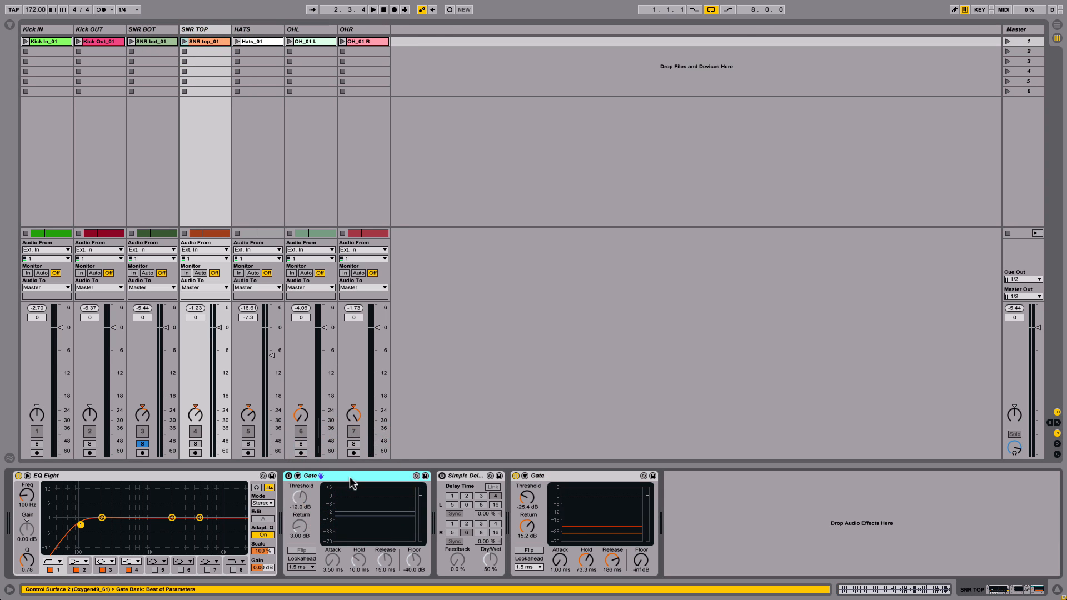
{"action": "key", "text": "Delete"}
{"action": "left_click_drag", "start_coordinate": [349, 475], "coordinate": [296, 480]}
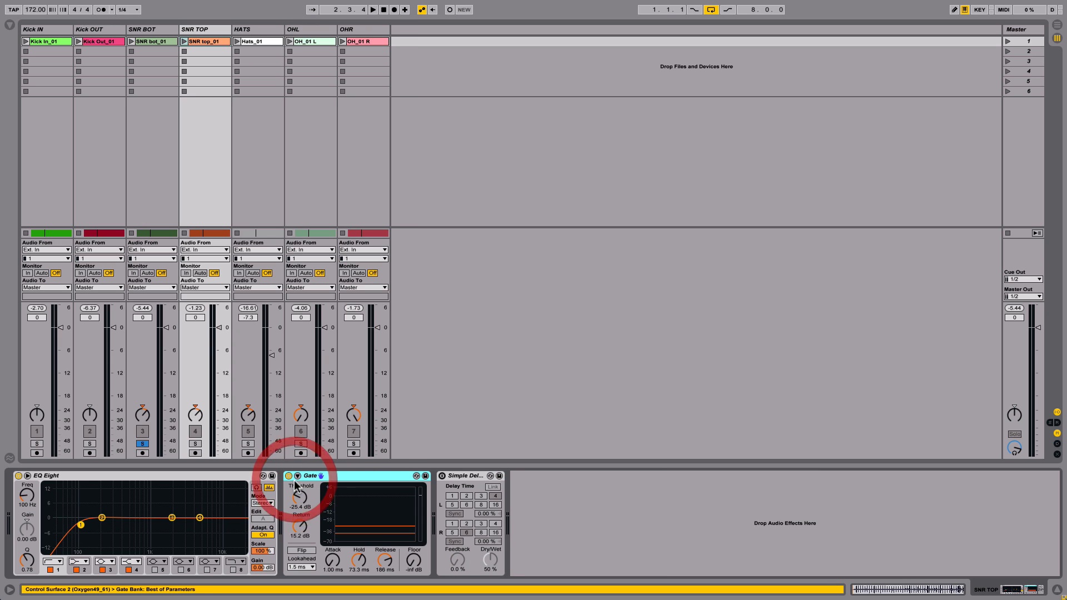
Step: Solo SNR TOP during playback, raise its Gate threshold, and set the return to 11.4 dB
{"action": "key", "text": "space"}
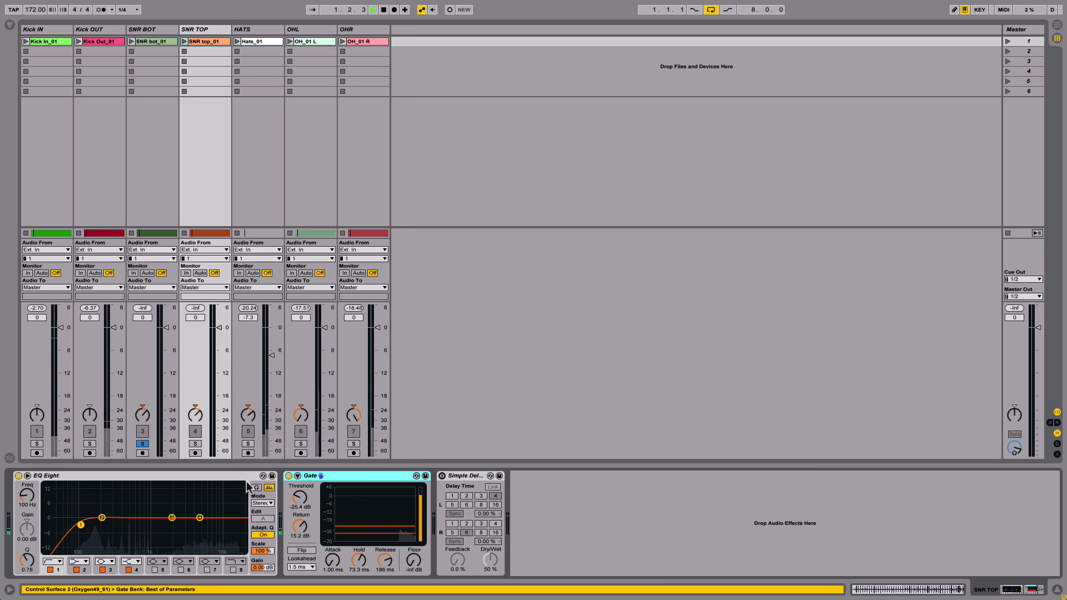
{"action": "left_click", "coordinate": [196, 444]}
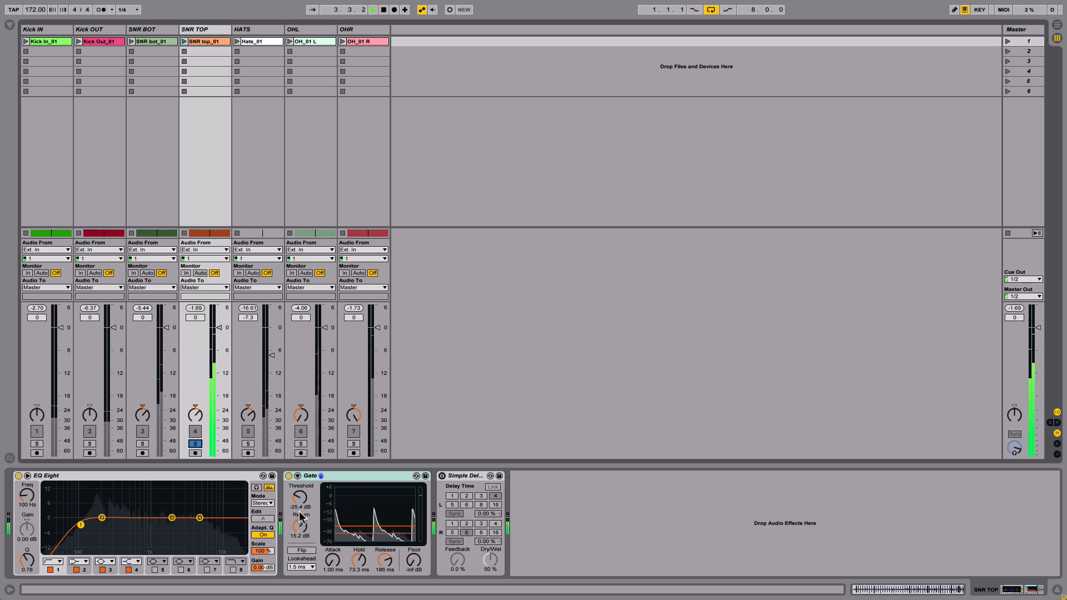
{"action": "left_click_drag", "start_coordinate": [299, 496], "coordinate": [299, 481]}
{"action": "left_click_drag", "start_coordinate": [299, 526], "coordinate": [299, 534]}
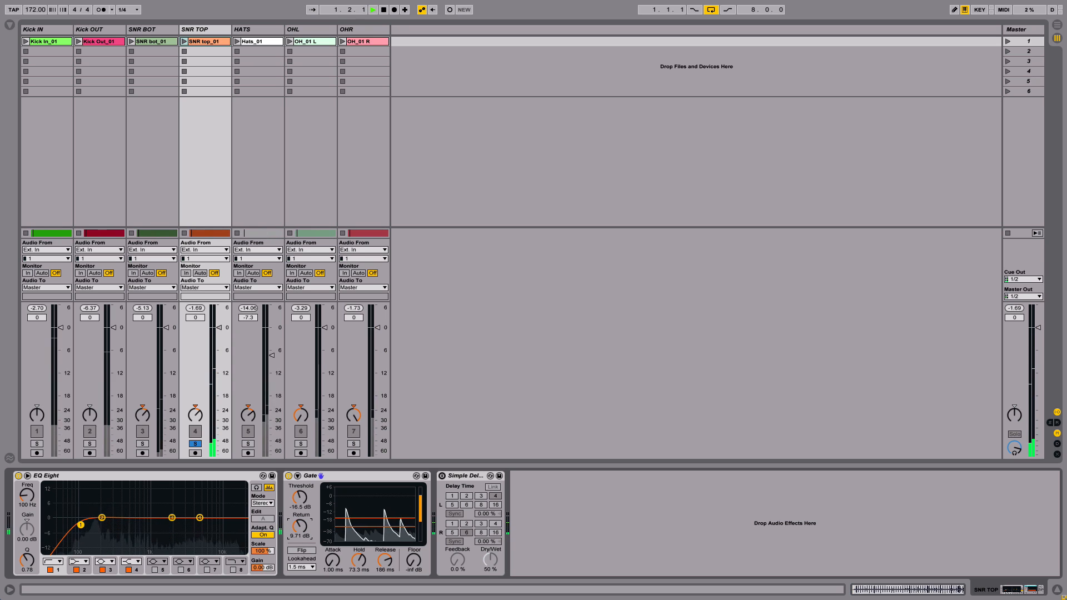
{"action": "left_click_drag", "start_coordinate": [299, 535], "coordinate": [300, 531]}
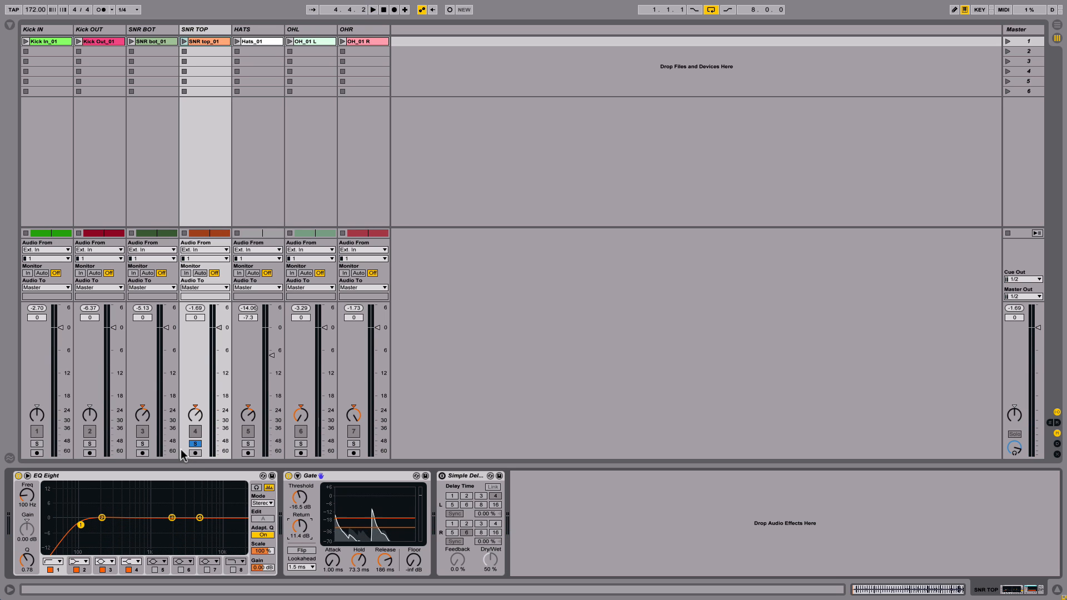
Step: Solo Kick IN, turn on its Compressor, and enable sidechain with SNR TOP as the input
{"action": "left_click", "coordinate": [37, 444]}
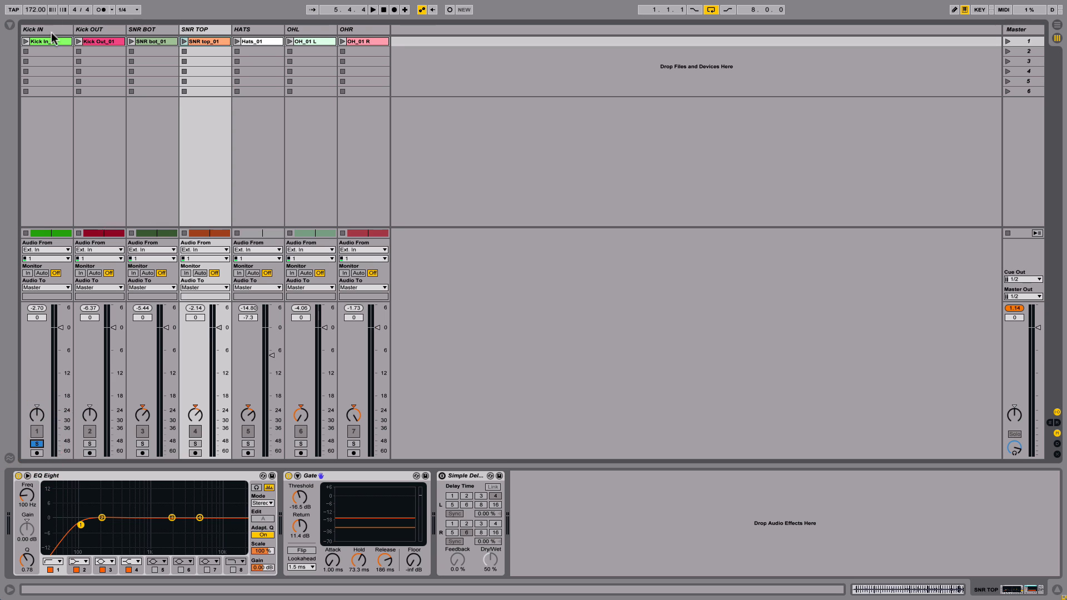
{"action": "key", "text": "space"}
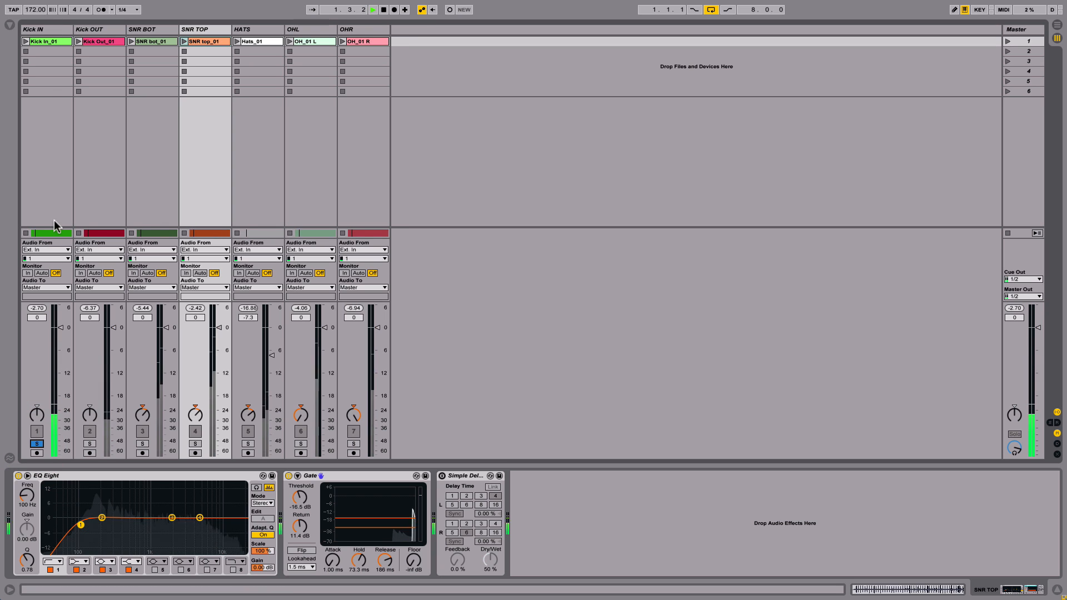
{"action": "left_click", "coordinate": [58, 31]}
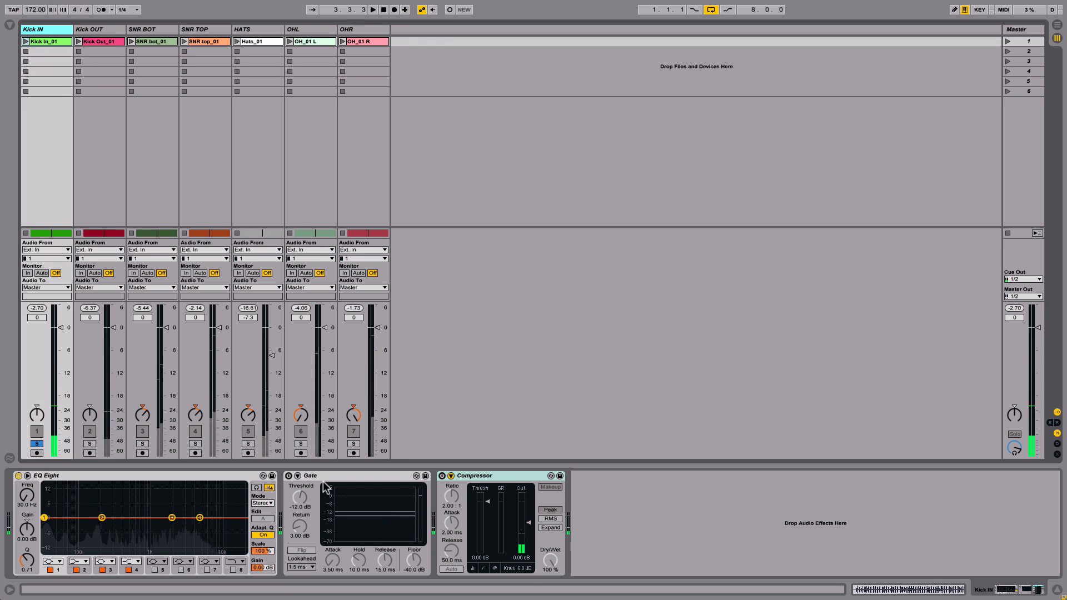
{"action": "left_click", "coordinate": [450, 476]}
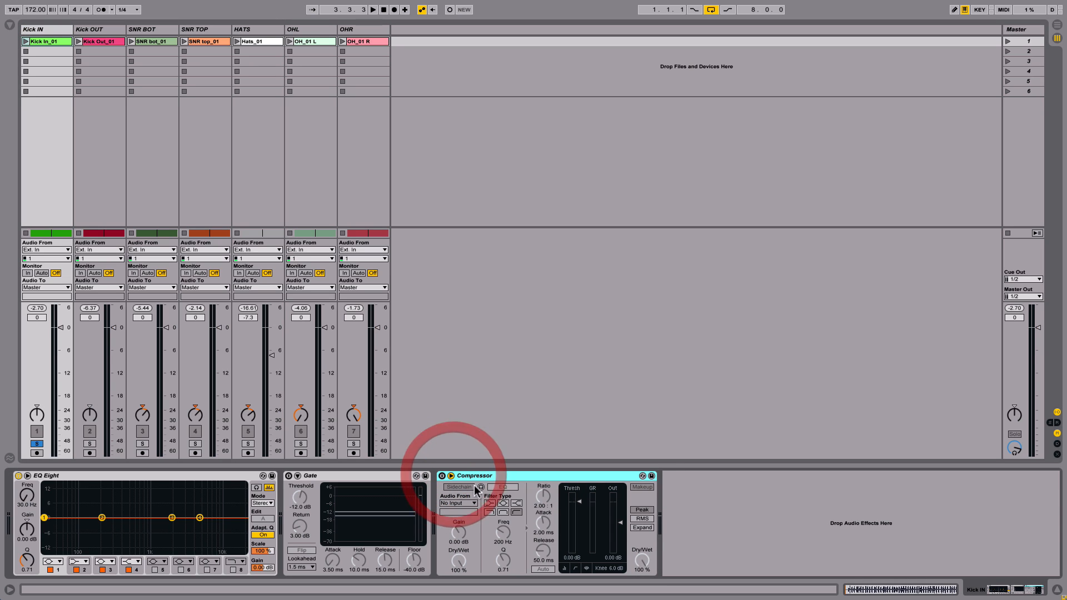
{"action": "left_click", "coordinate": [441, 476]}
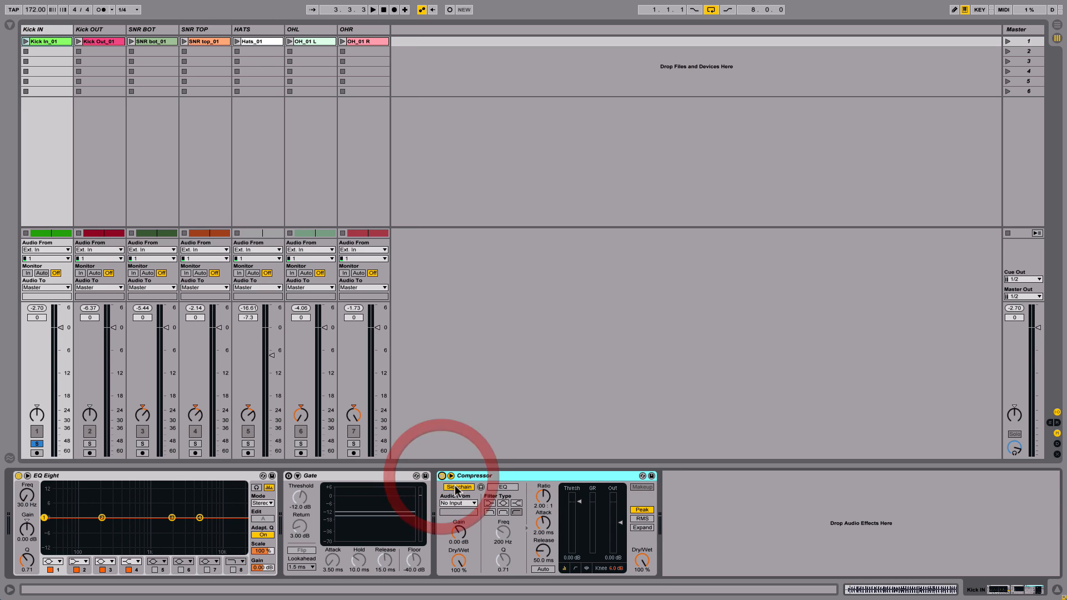
{"action": "left_click", "coordinate": [458, 503]}
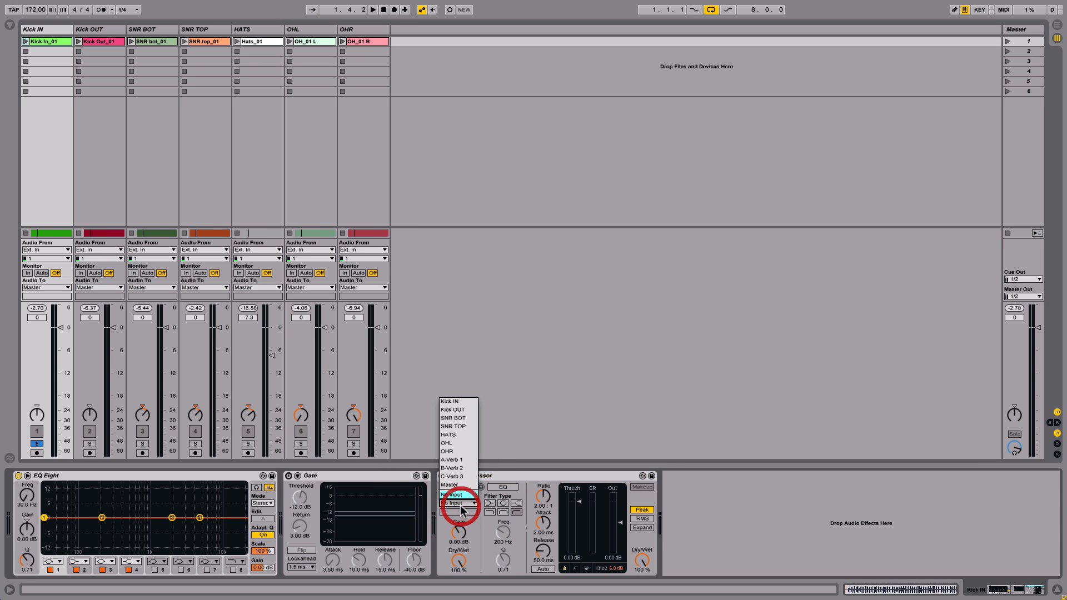
{"action": "left_click", "coordinate": [464, 427]}
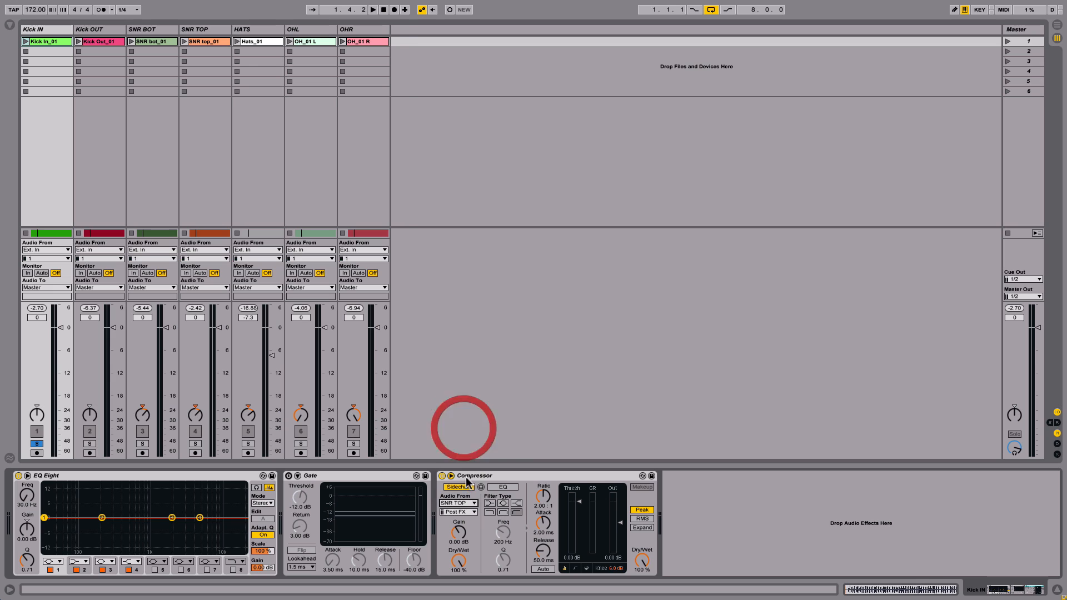
Step: Show the Kick IN Compressor's transfer curve, lower the threshold to -17.5 dB, and raise the attack during playback
{"action": "left_click", "coordinate": [577, 567]}
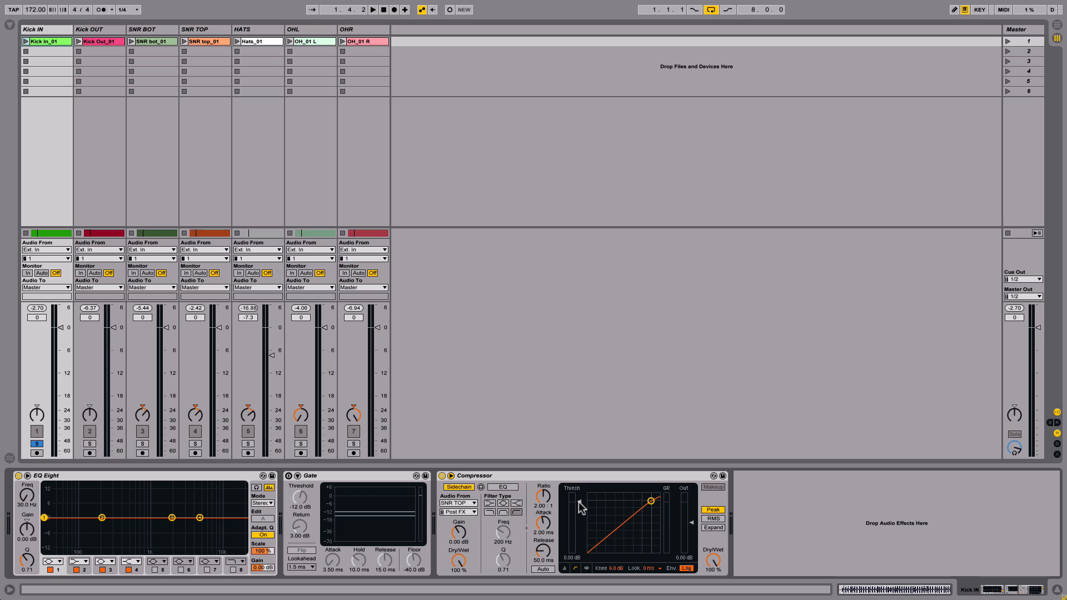
{"action": "key", "text": "space"}
{"action": "left_click_drag", "start_coordinate": [579, 500], "coordinate": [579, 528]}
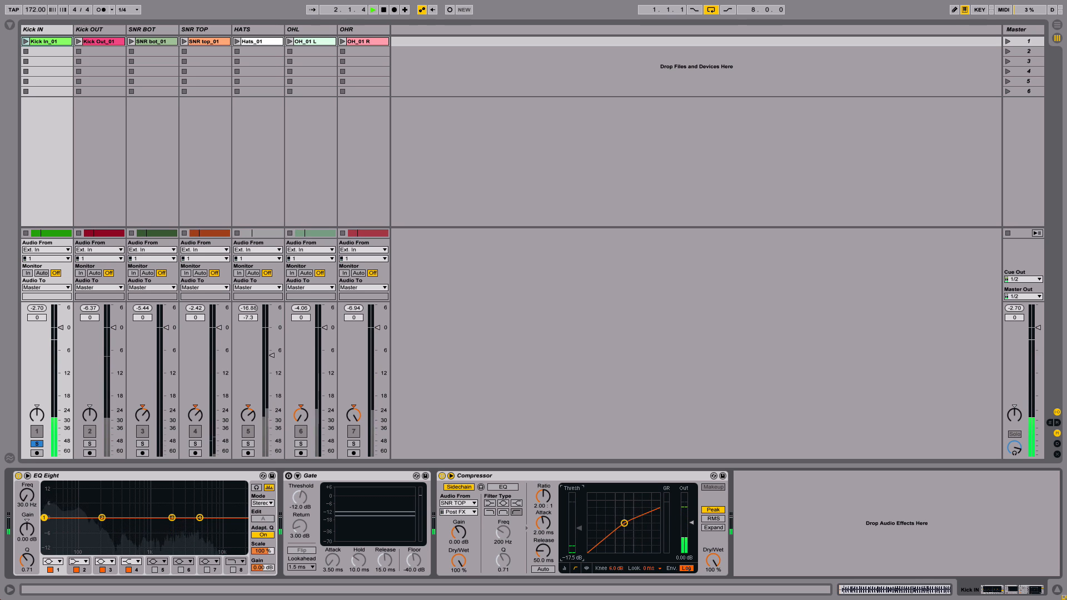
{"action": "left_click", "coordinate": [543, 530]}
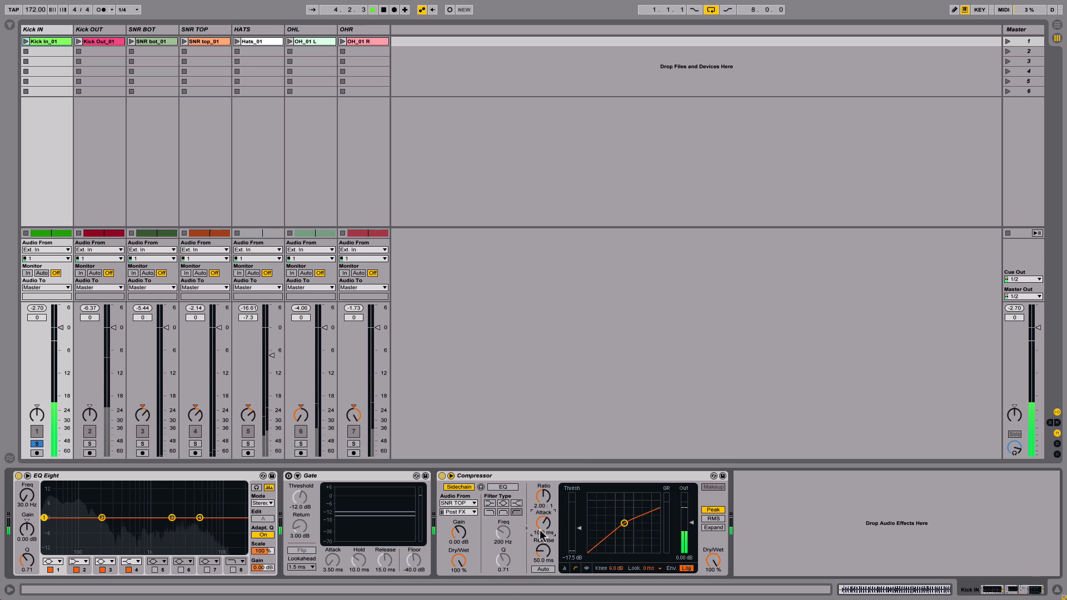
Step: Set the Kick IN Compressor's release to 45 ms and its ratio to 4:1
{"action": "left_click", "coordinate": [544, 554]}
{"action": "type", "text": "45"}
{"action": "key", "text": "Return"}
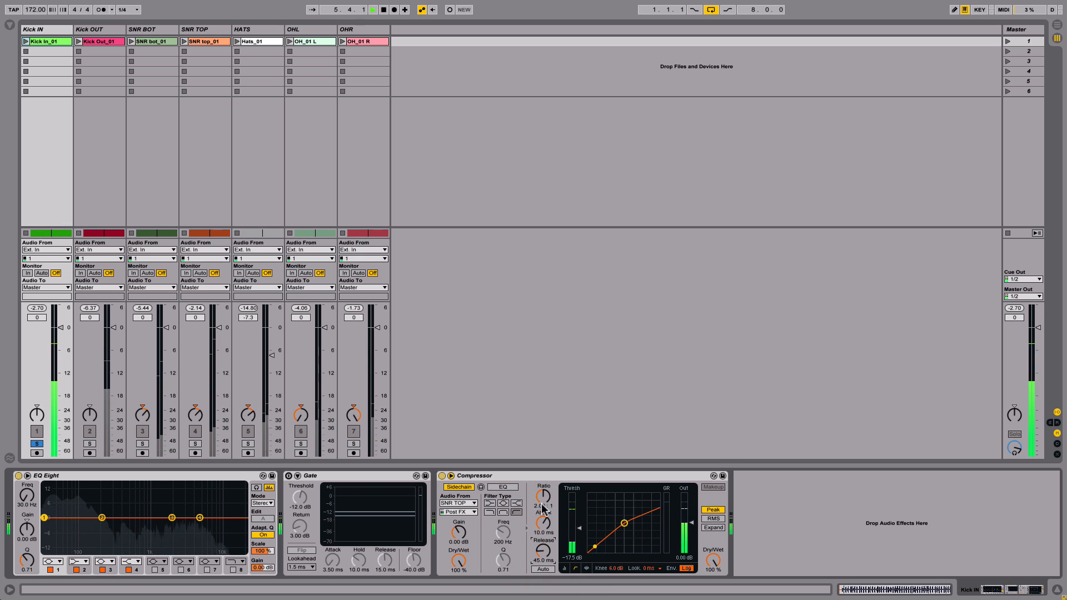
{"action": "left_click", "coordinate": [546, 495]}
{"action": "type", "text": "4"}
{"action": "key", "text": "Return"}
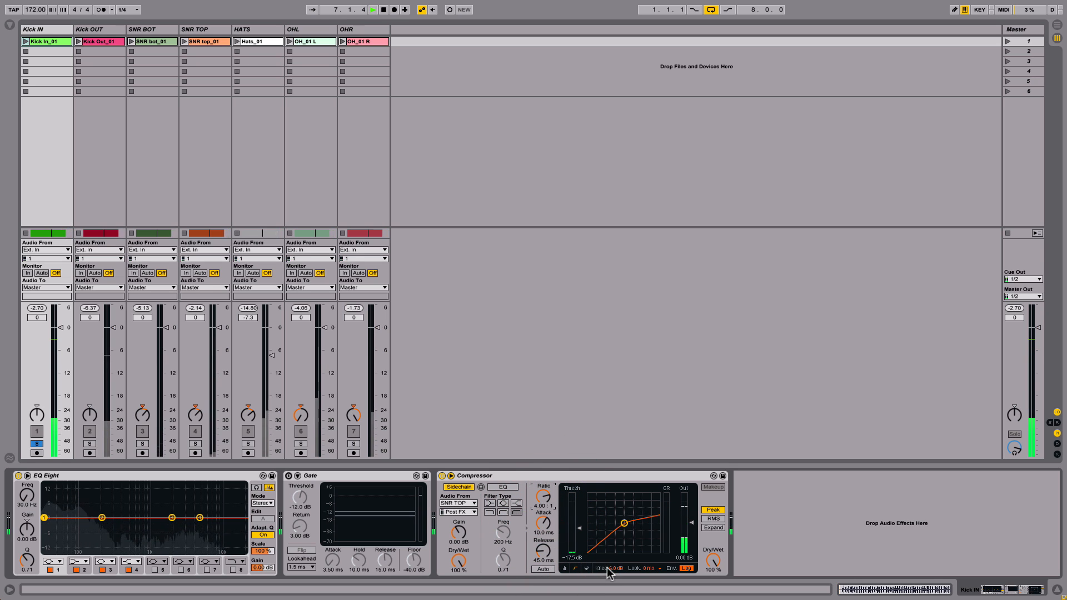
Step: Show the Kick IN Compressor's activity view and lower the threshold to -36 dB during playback
{"action": "left_click", "coordinate": [585, 568]}
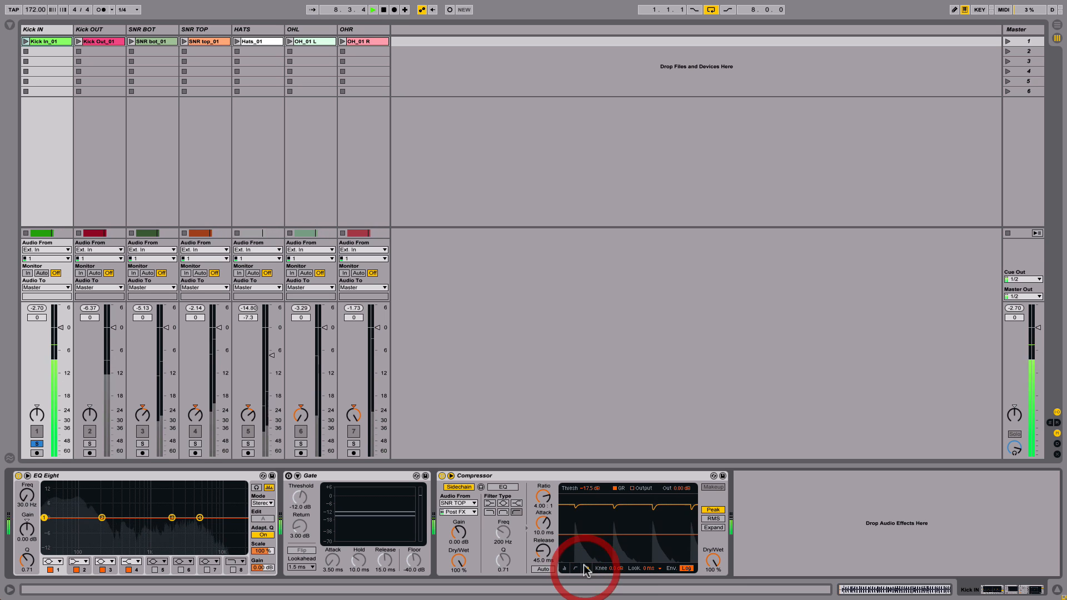
{"action": "left_click_drag", "start_coordinate": [611, 554], "coordinate": [611, 550]}
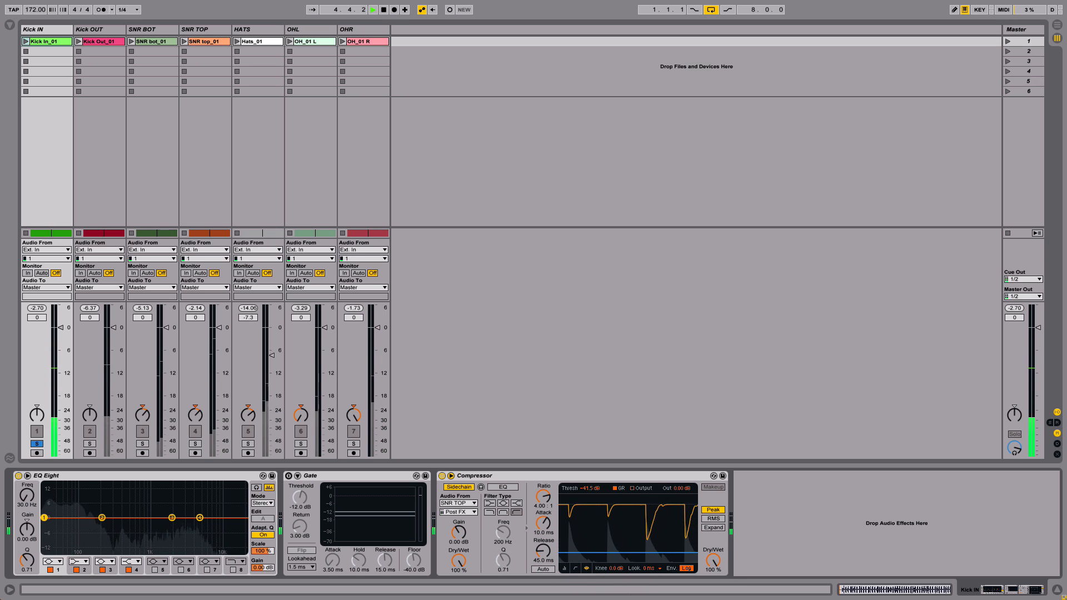
Step: Enable the Kick IN Compressor's sidechain EQ with a band-pass filter at 2.09 kHz and Q 2.17, using sidechain listen to tune it
{"action": "left_click", "coordinate": [494, 488]}
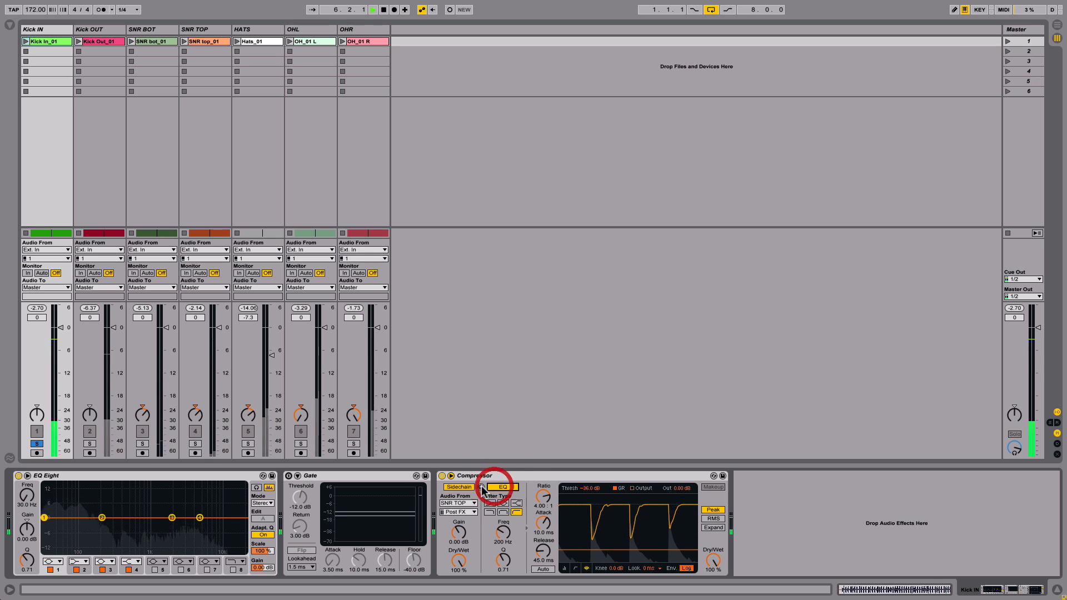
{"action": "left_click", "coordinate": [503, 512]}
{"action": "left_click_drag", "start_coordinate": [504, 533], "coordinate": [504, 497]}
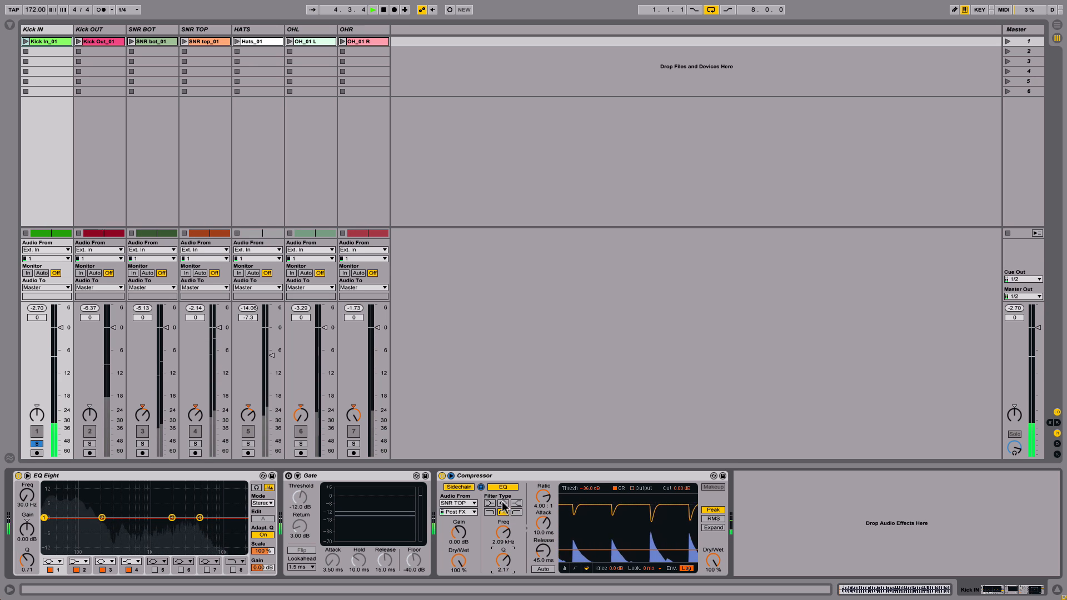
{"action": "left_click", "coordinate": [481, 487]}
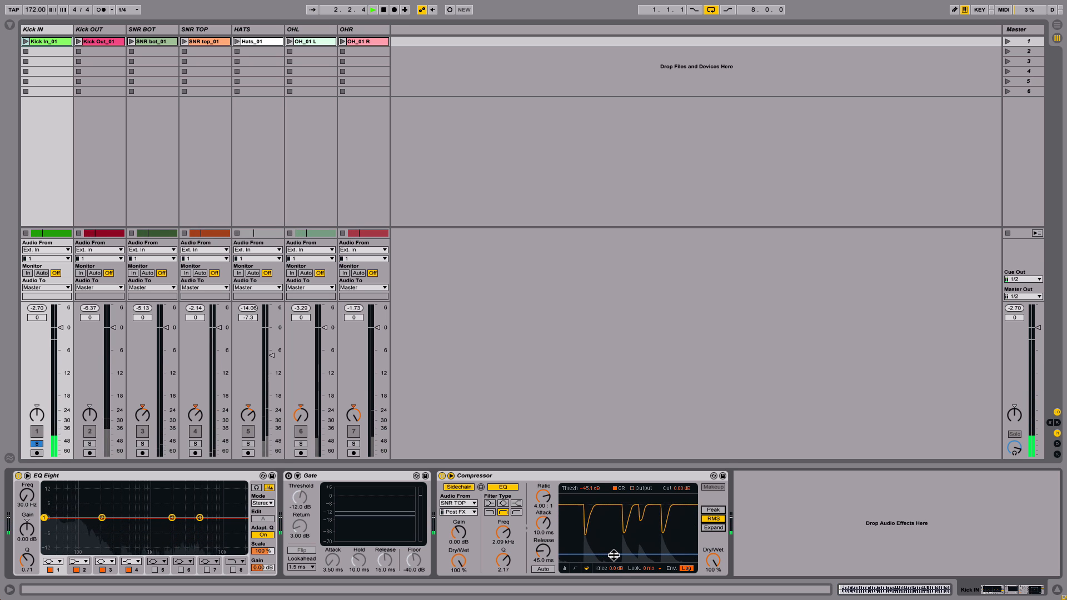
Step: Use RMS detection with a -53.1 dB threshold on the Kick IN Compressor, stop playback, and unsolo Kick IN
{"action": "left_click_drag", "start_coordinate": [614, 555], "coordinate": [613, 558]}
{"action": "key", "text": "space"}
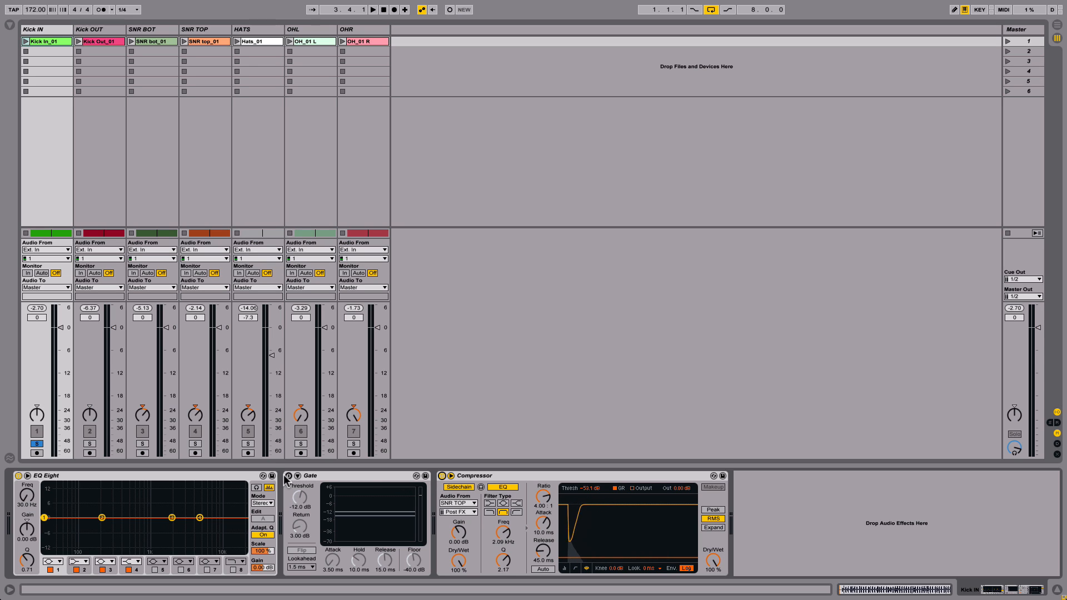
{"action": "left_click", "coordinate": [37, 444]}
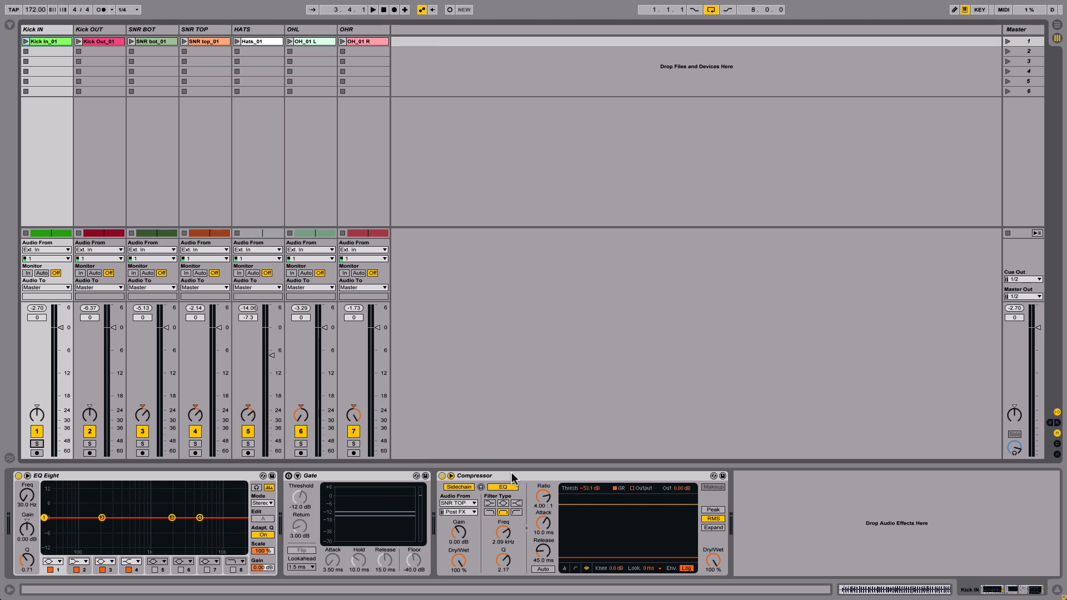
Step: In Arrangement View, copy the Kick IN Compressor onto the Kick OUT track
{"action": "key", "text": "Tab"}
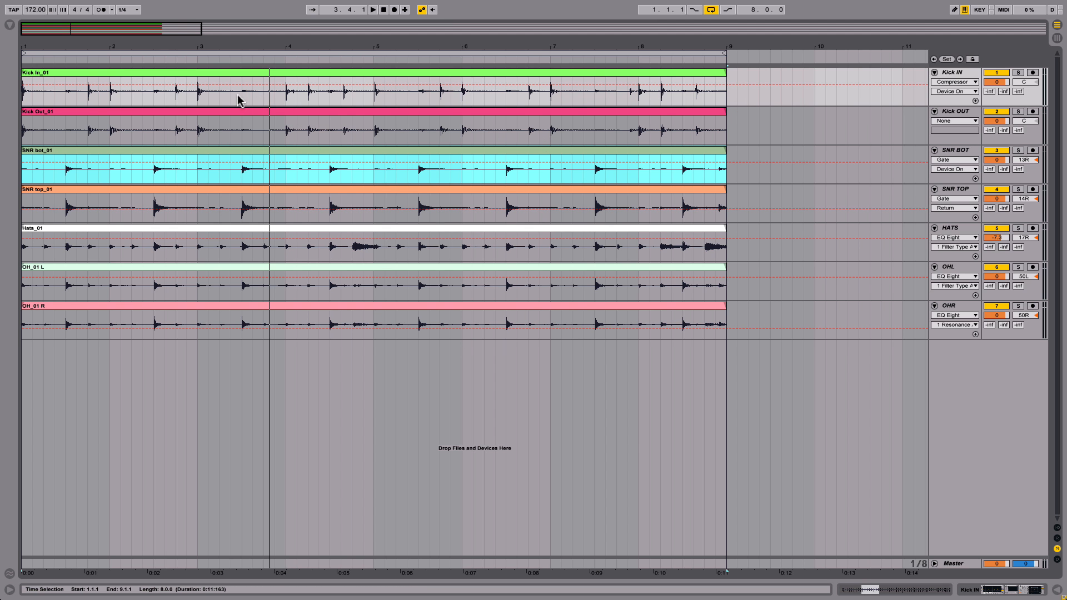
{"action": "left_click_drag", "start_coordinate": [231, 96], "coordinate": [282, 100]}
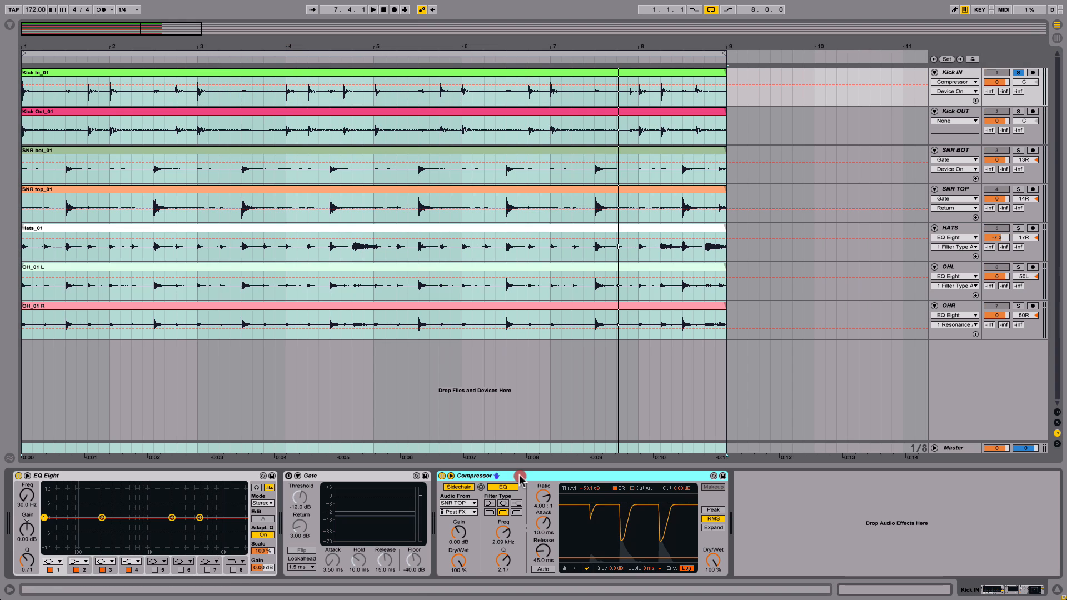
{"action": "left_click_drag", "start_coordinate": [521, 477], "coordinate": [970, 112]}
{"action": "left_click", "coordinate": [966, 112]}
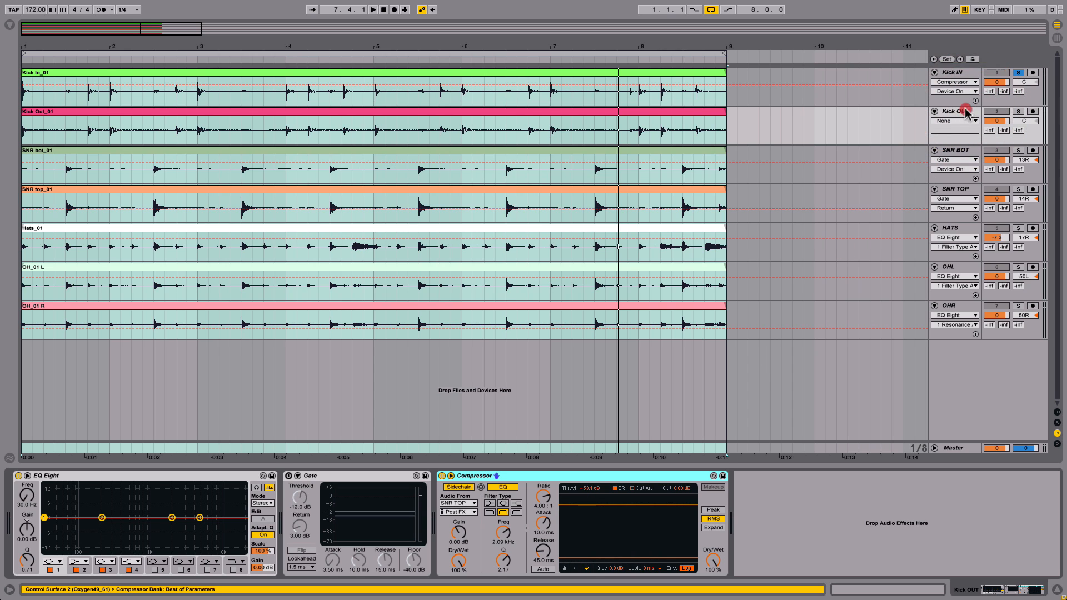
Step: Solo Kick OUT during playback and compare its sound with the copied Compressor bypassed and enabled
{"action": "left_click", "coordinate": [1018, 112]}
{"action": "key", "text": "space"}
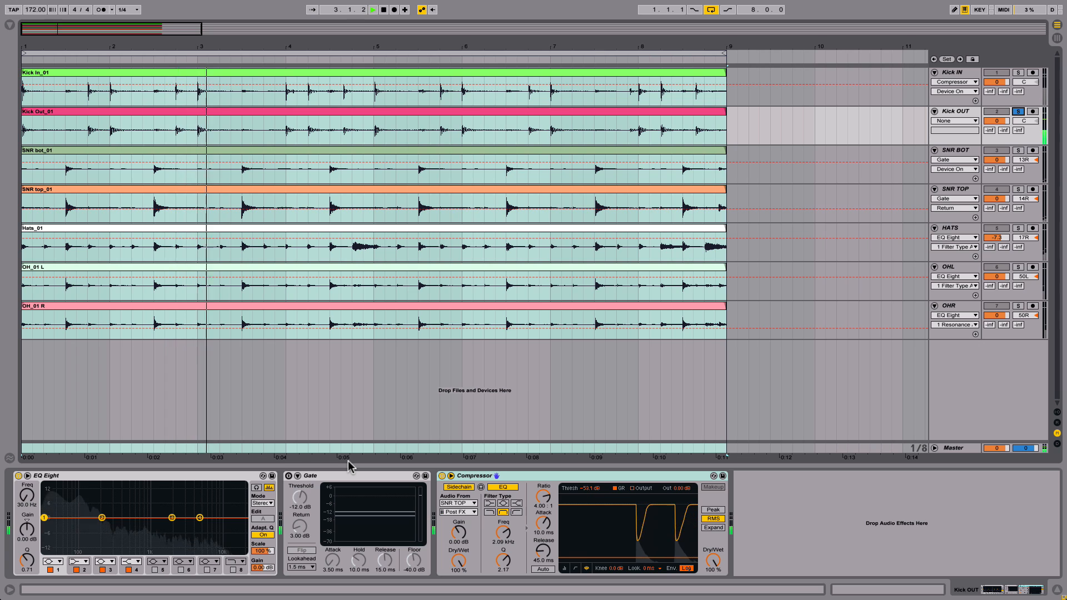
{"action": "left_click", "coordinate": [442, 476]}
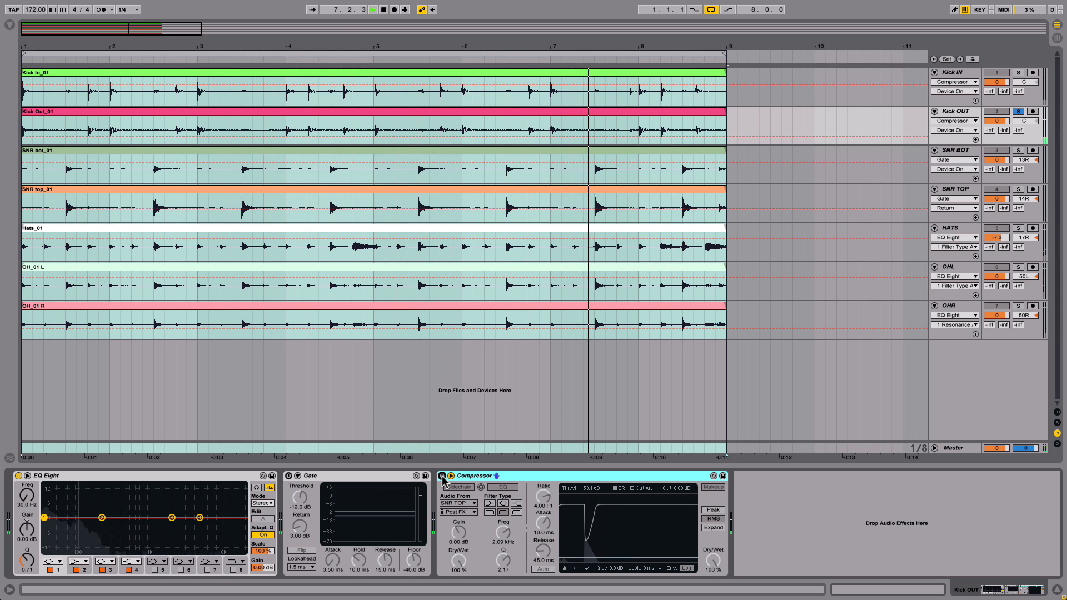
{"action": "left_click", "coordinate": [442, 477]}
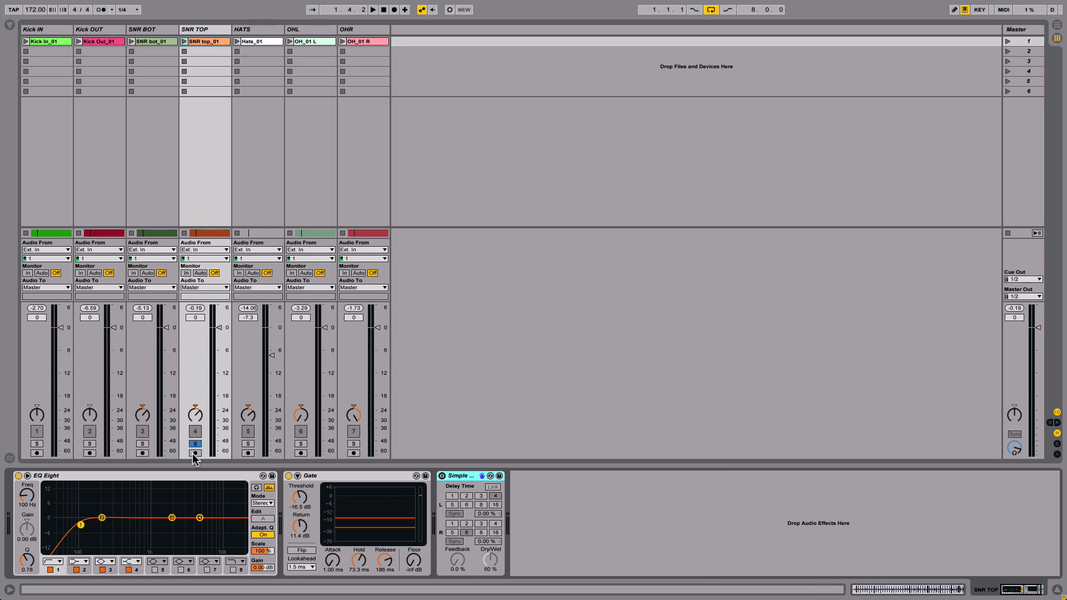
Step: Audition the soloed SNR TOP, add a Compressor after its Simple Delay, and duplicate that Compressor
{"action": "key", "text": "space"}
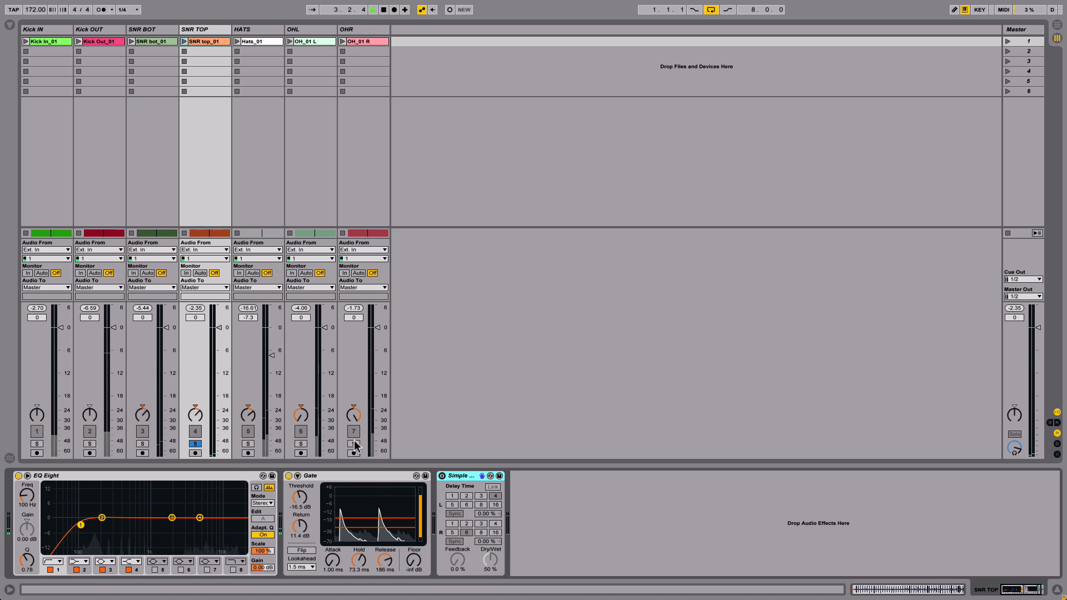
{"action": "key", "text": "space"}
{"action": "left_click", "coordinate": [10, 25]}
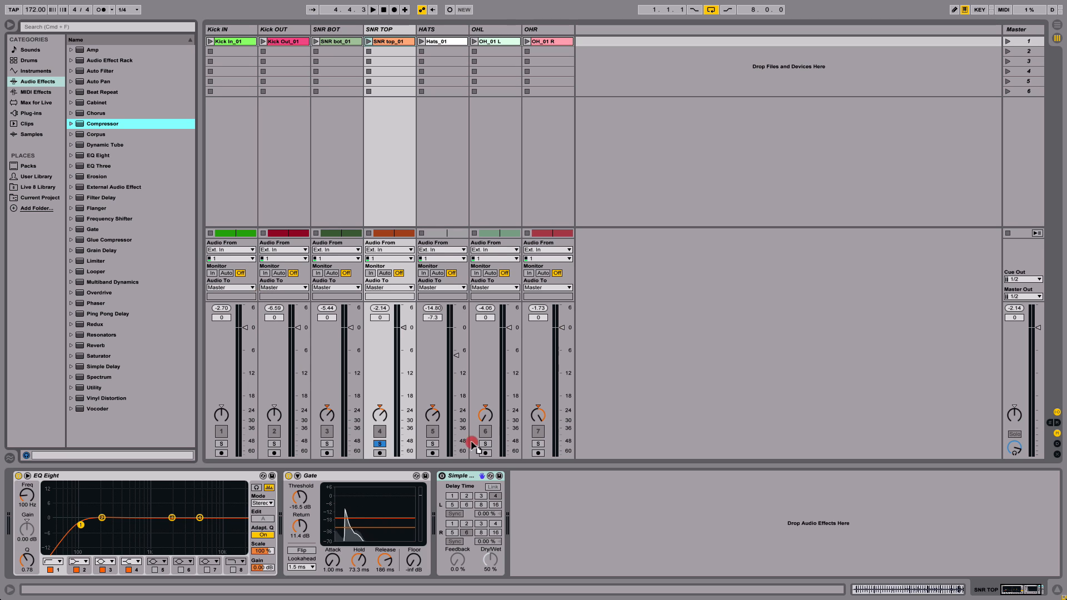
{"action": "left_click_drag", "start_coordinate": [473, 445], "coordinate": [556, 496]}
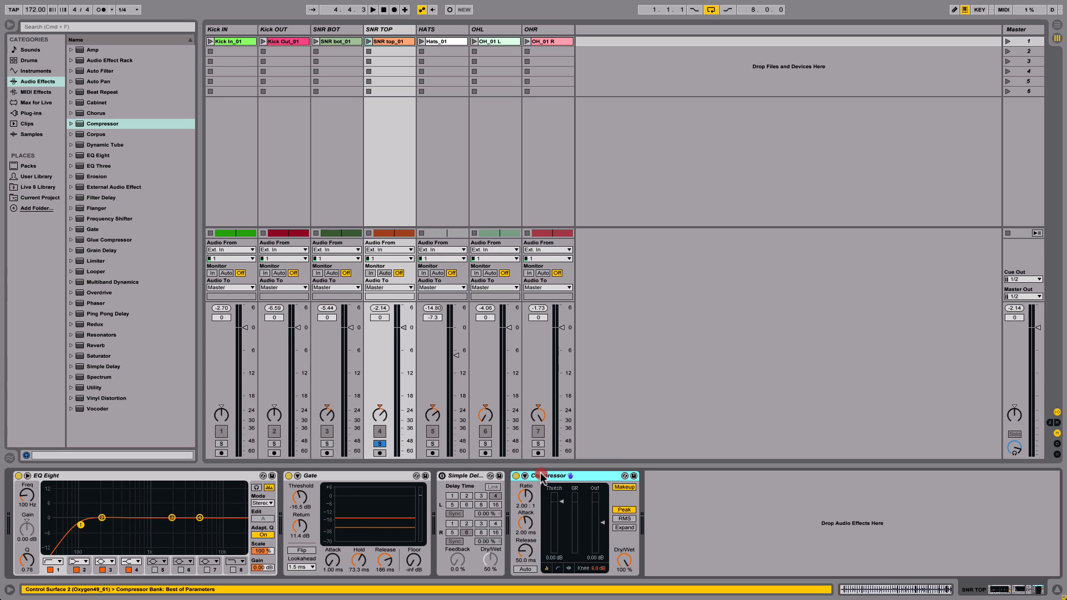
{"action": "key", "text": "super+d"}
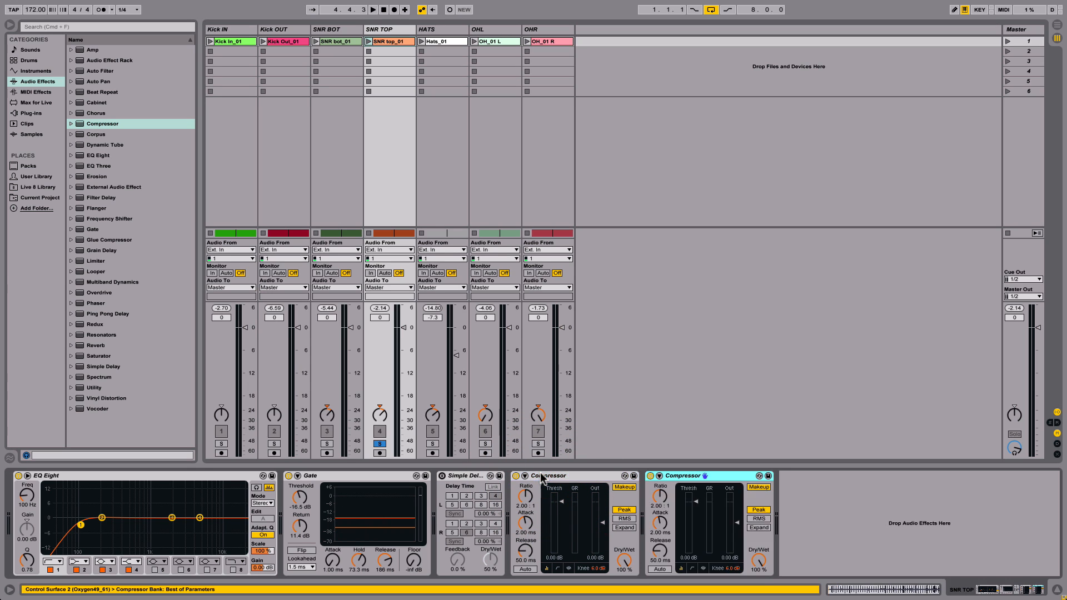
Step: Bypass the first SNR TOP Compressor and set the duplicate to 1:1 ratio, activity view, about -10 dB threshold, and Makeup off
{"action": "left_click_drag", "start_coordinate": [659, 499], "coordinate": [662, 534]}
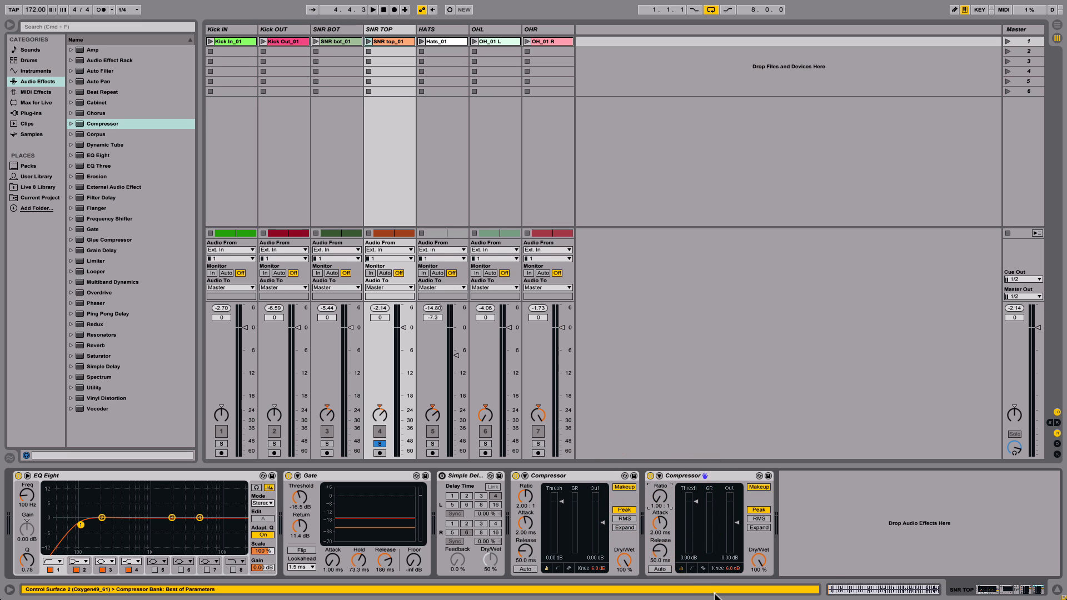
{"action": "left_click", "coordinate": [703, 574]}
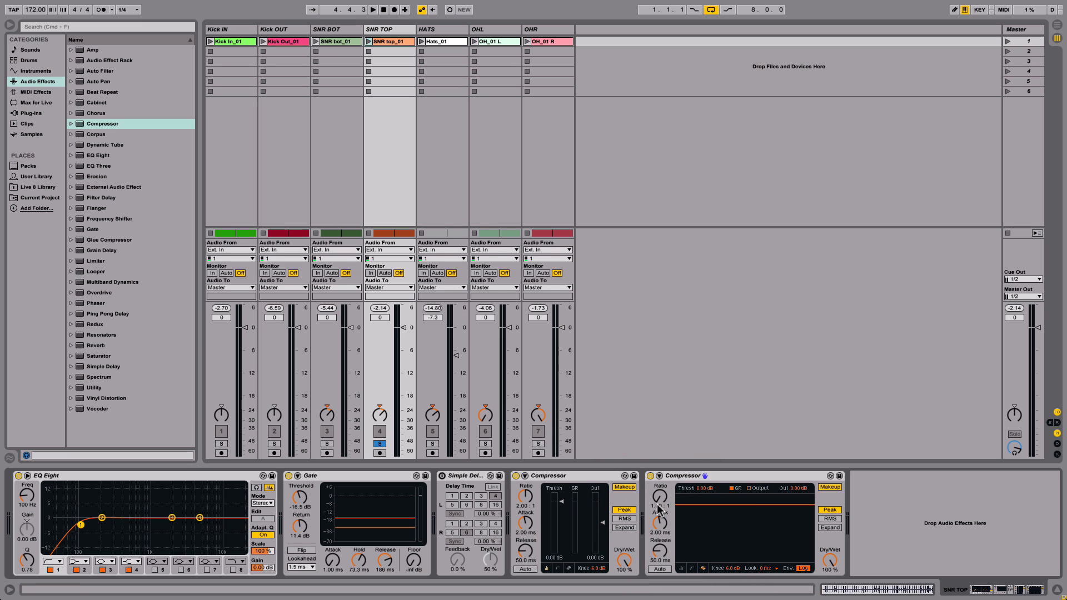
{"action": "left_click", "coordinate": [516, 476]}
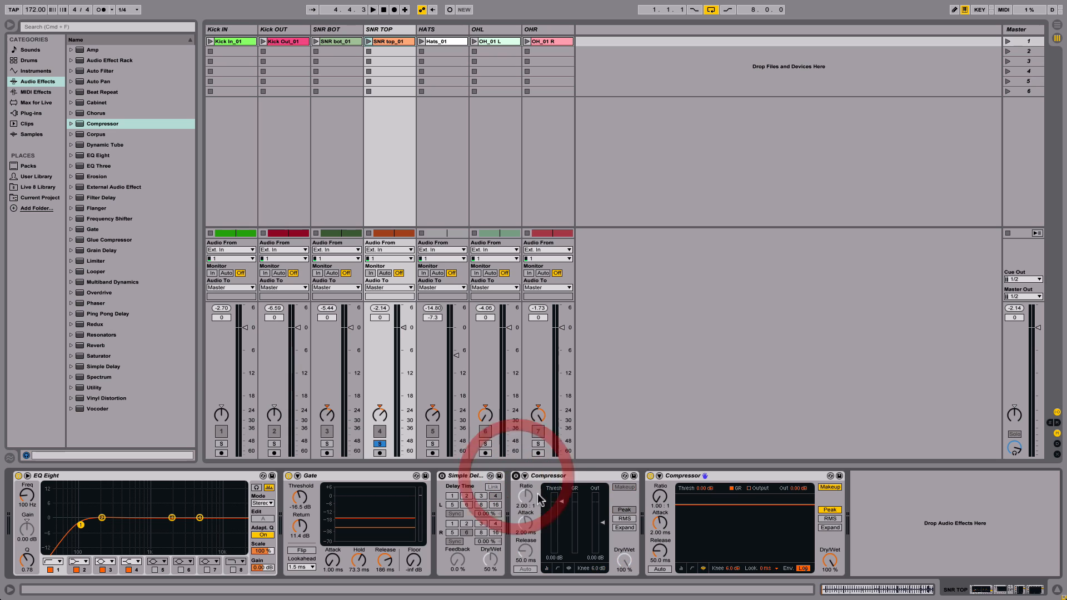
{"action": "key", "text": "space"}
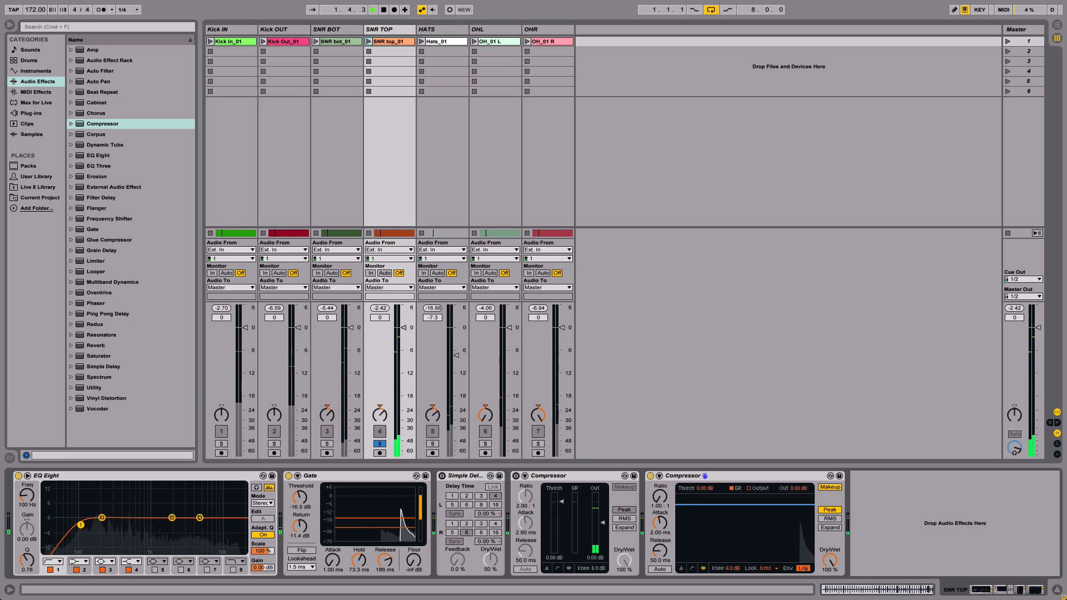
{"action": "left_click_drag", "start_coordinate": [692, 506], "coordinate": [691, 522]}
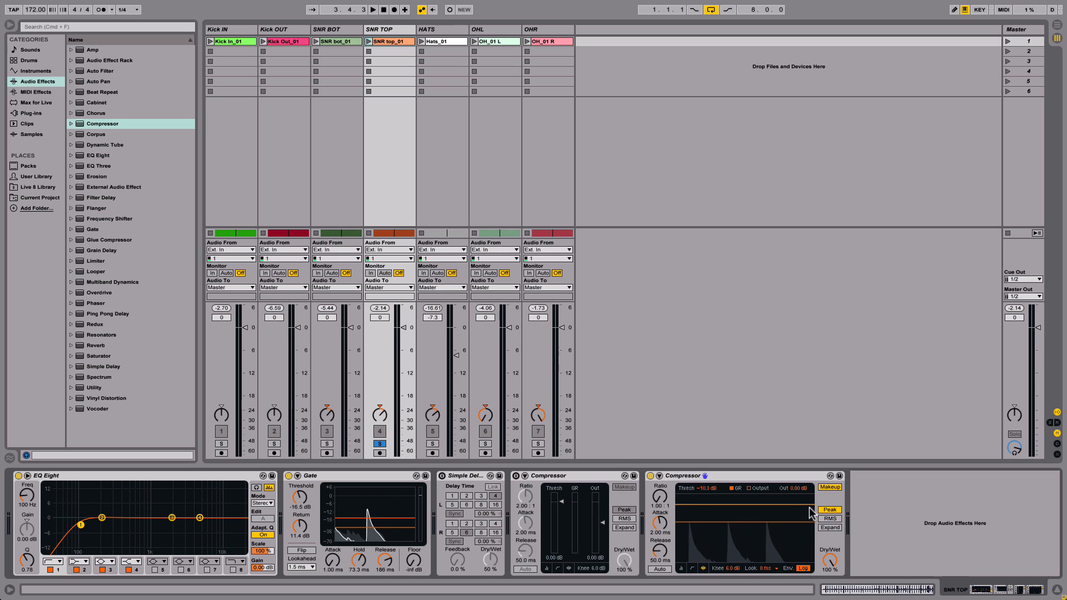
{"action": "left_click", "coordinate": [826, 489]}
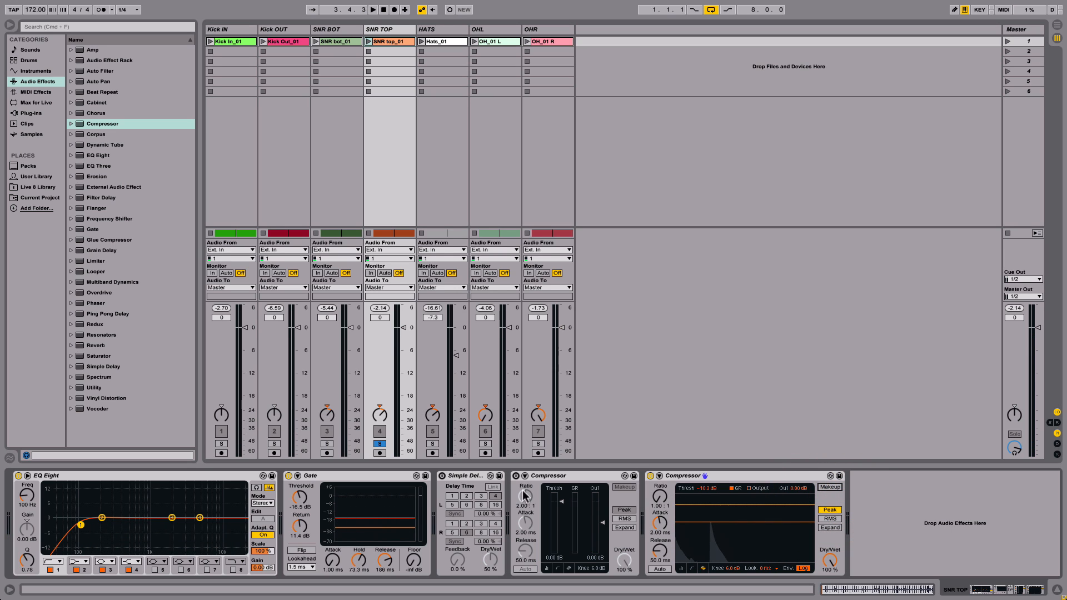
Step: Re-enable SNR TOP's first Compressor with Makeup off, show its transfer curve, and set the ratio to 4:1
{"action": "left_click", "coordinate": [624, 487]}
{"action": "left_click", "coordinate": [560, 568]}
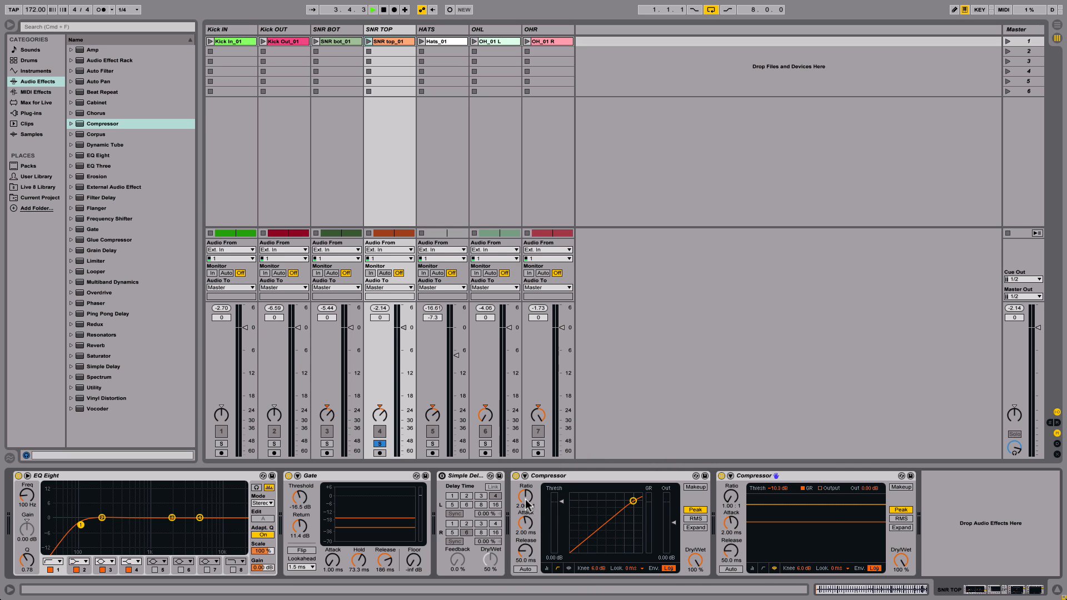
{"action": "key", "text": "space"}
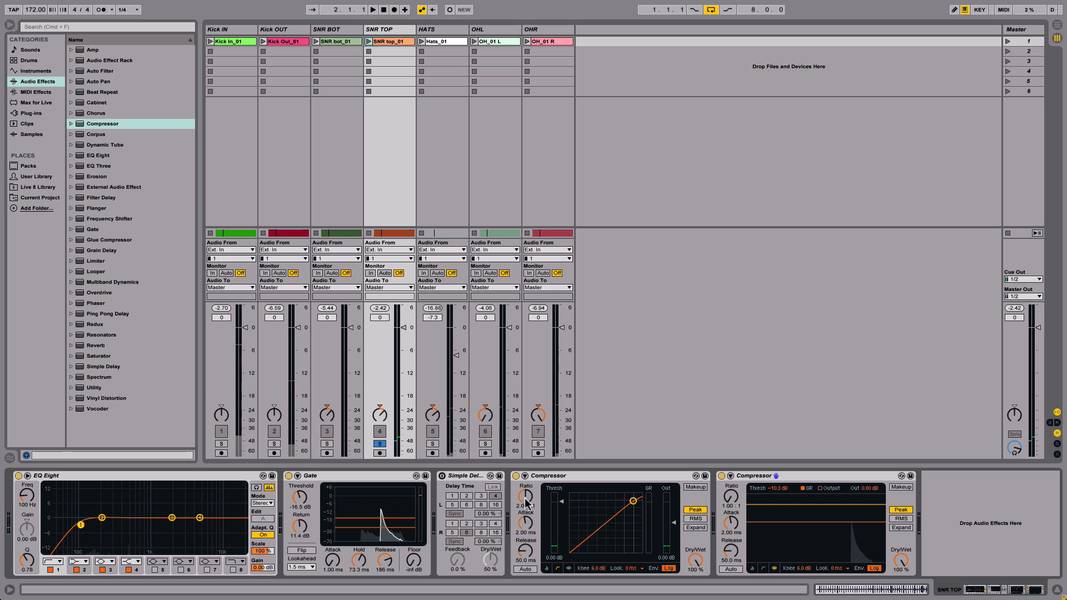
{"action": "left_click", "coordinate": [526, 502]}
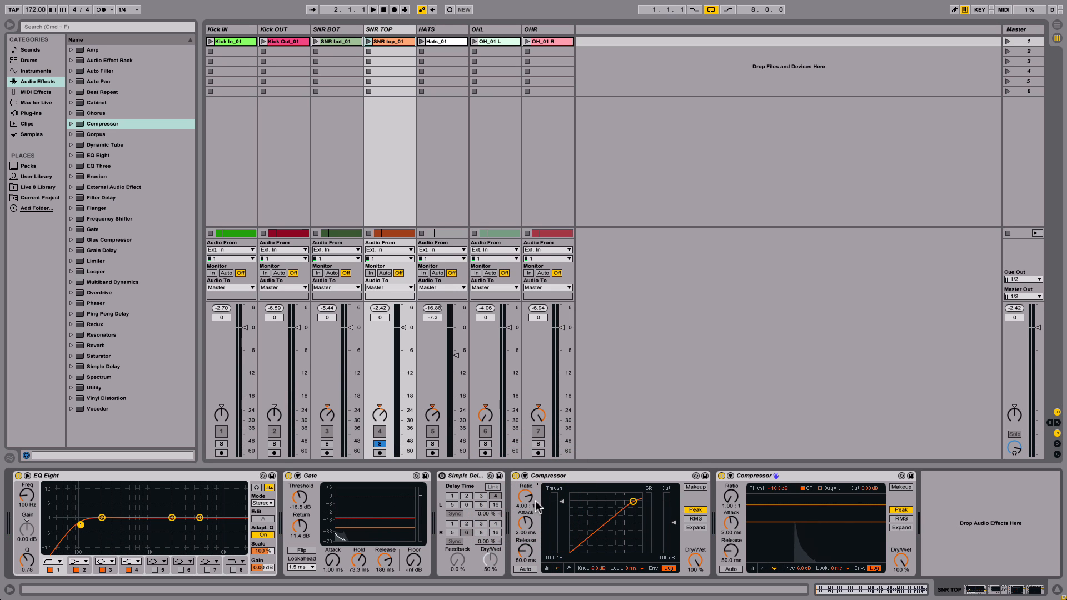
Step: Switch SNR TOP's first Compressor to activity view and RMS detection, and set its output gain to 2 dB
{"action": "left_click", "coordinate": [568, 568]}
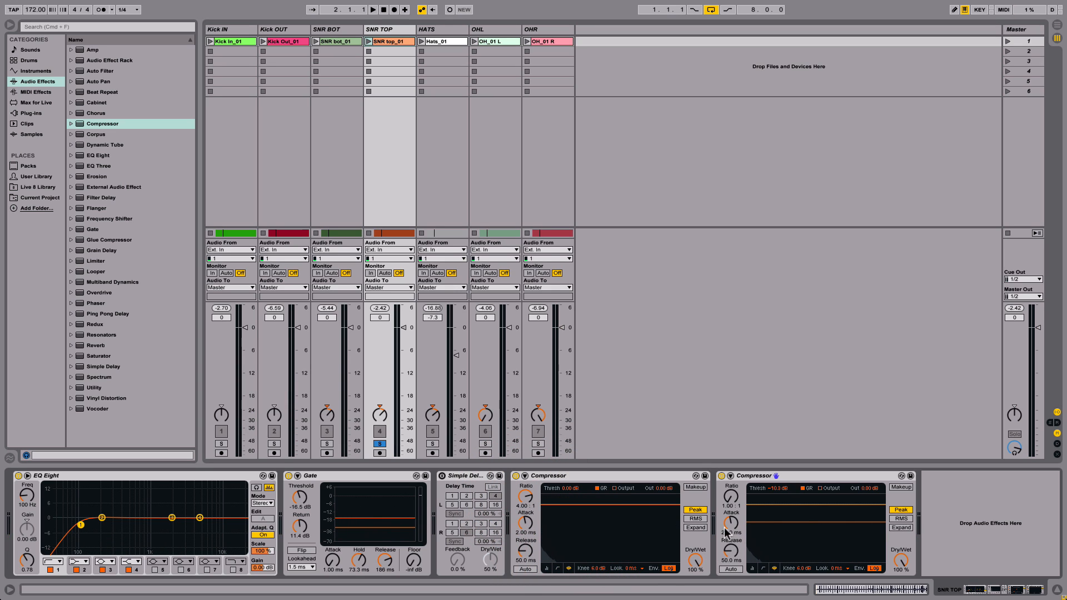
{"action": "left_click", "coordinate": [700, 521]}
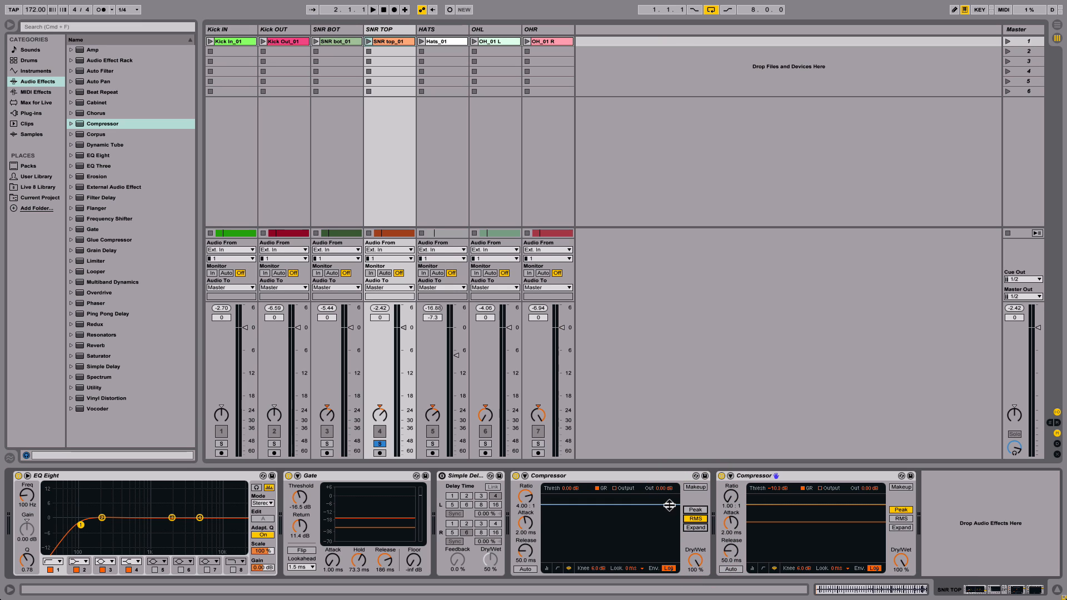
{"action": "left_click", "coordinate": [662, 488]}
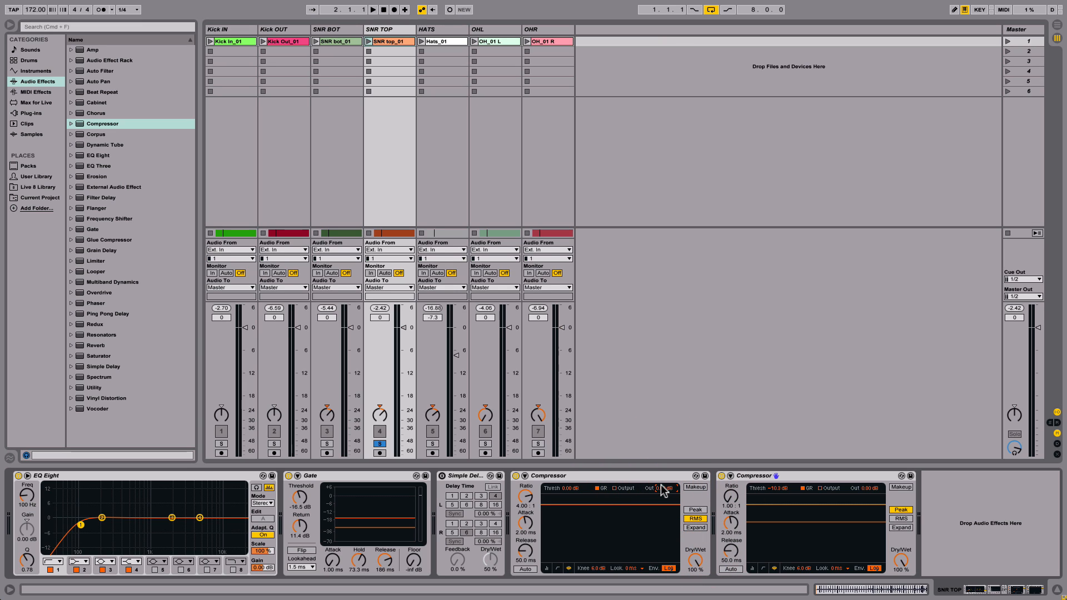
{"action": "key", "text": "space"}
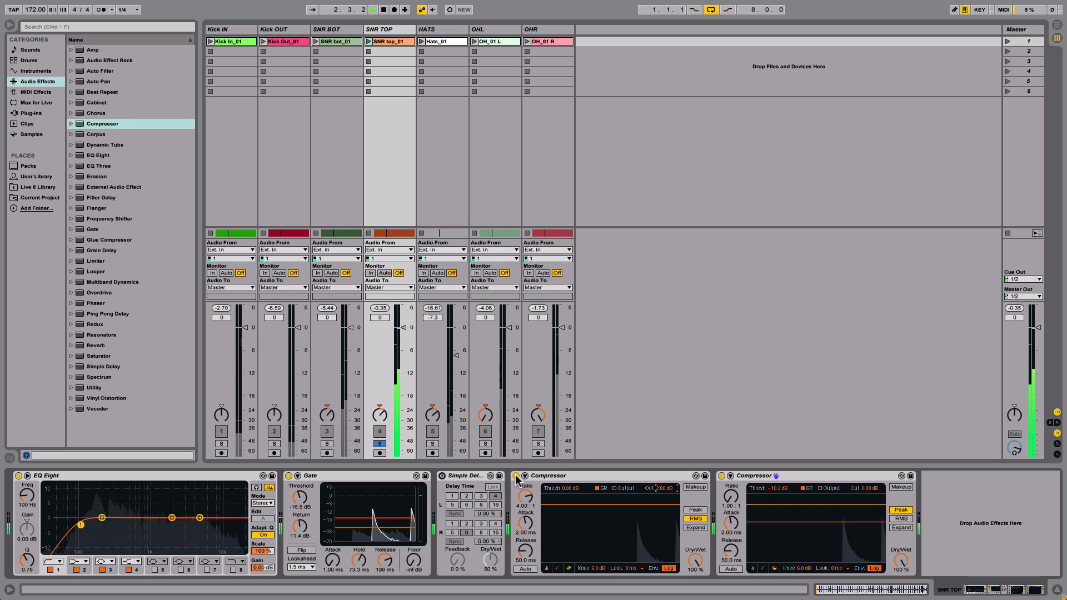
Step: Set SNR TOP's first Compressor to 232 ms attack, 863 ms release, 0 dB knee, and a -40 dB threshold
{"action": "key", "text": "space"}
{"action": "left_click_drag", "start_coordinate": [525, 523], "coordinate": [525, 473]}
{"action": "left_click_drag", "start_coordinate": [525, 544], "coordinate": [525, 578]}
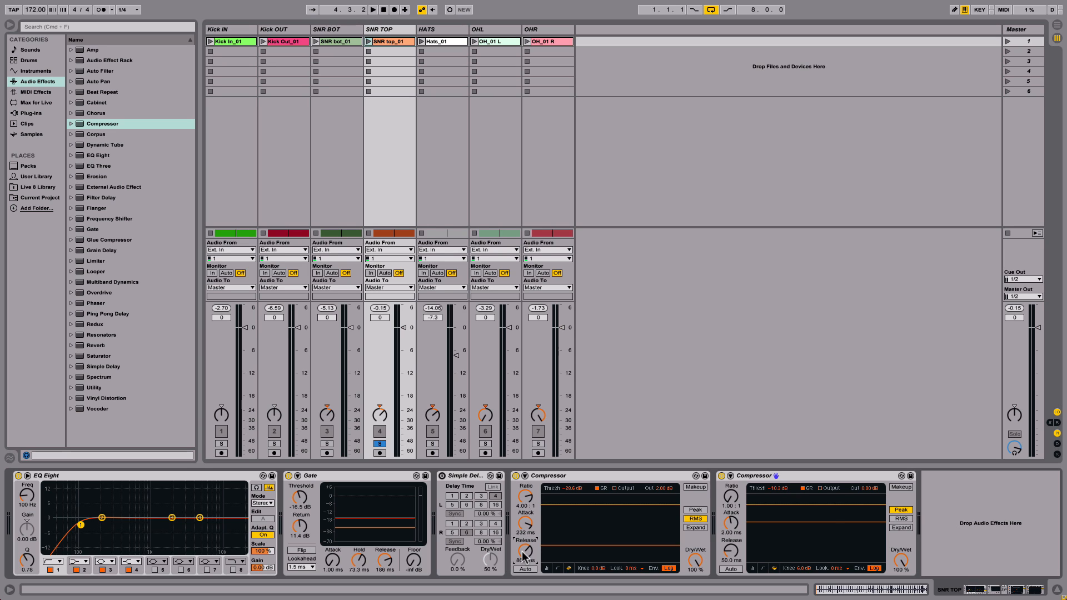
{"action": "key", "text": "space"}
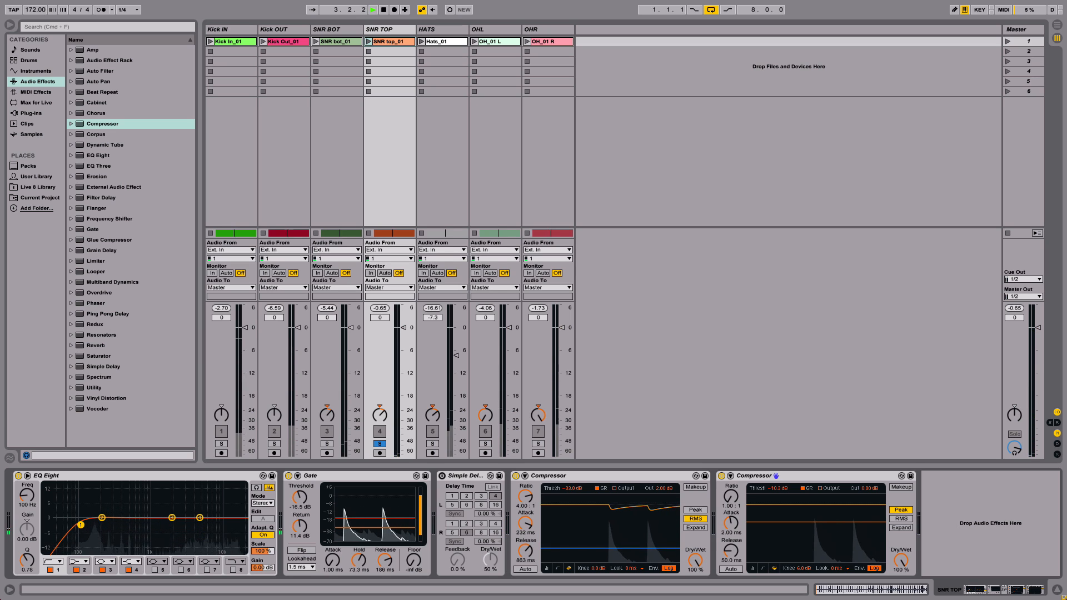
{"action": "left_click_drag", "start_coordinate": [611, 548], "coordinate": [611, 552]}
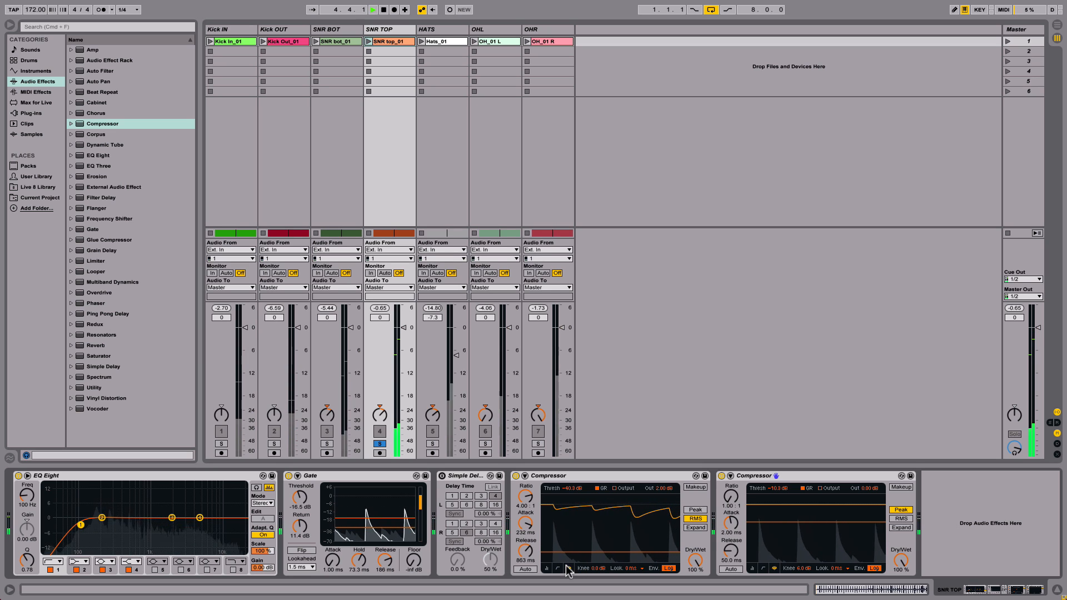
Step: Shorten the release of SNR TOP's first Compressor to 194 ms, turn on Auto release, and restart playback
{"action": "left_click_drag", "start_coordinate": [532, 563], "coordinate": [532, 548]}
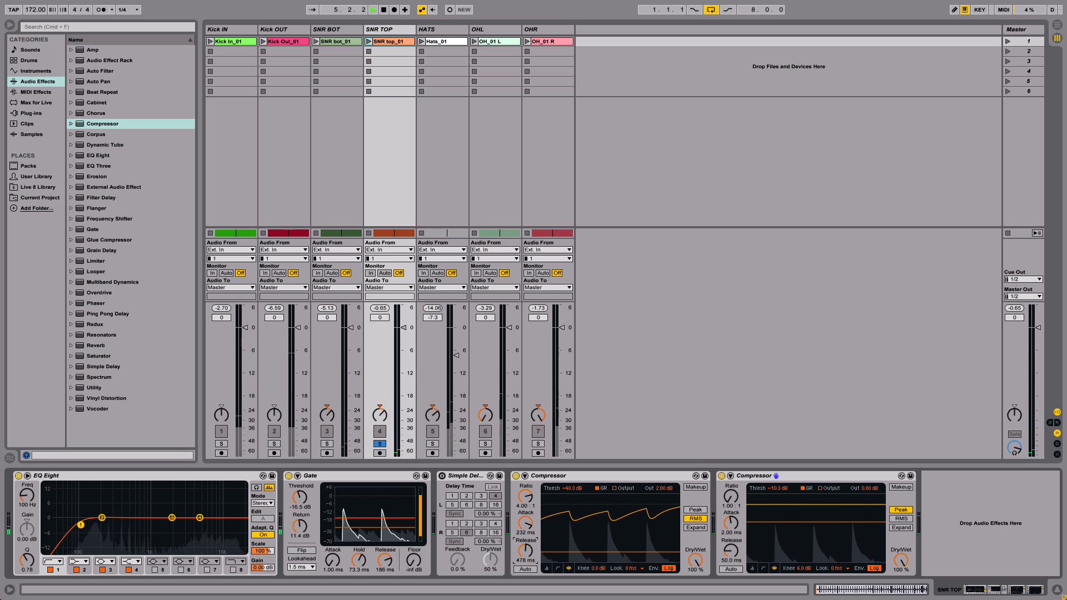
{"action": "left_click_drag", "start_coordinate": [525, 550], "coordinate": [525, 555]}
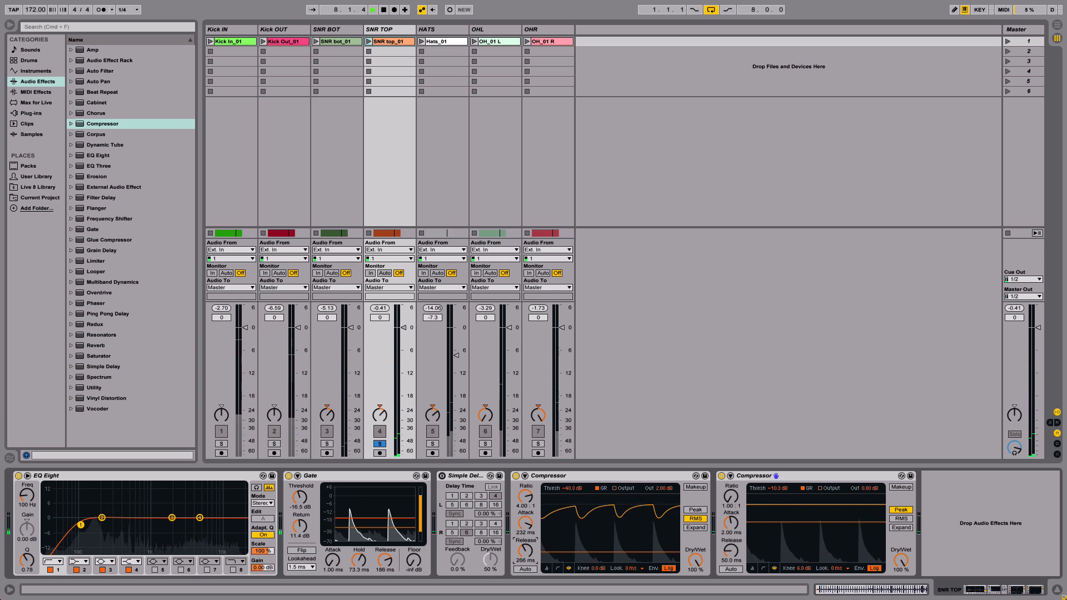
{"action": "left_click_drag", "start_coordinate": [525, 550], "coordinate": [525, 550]}
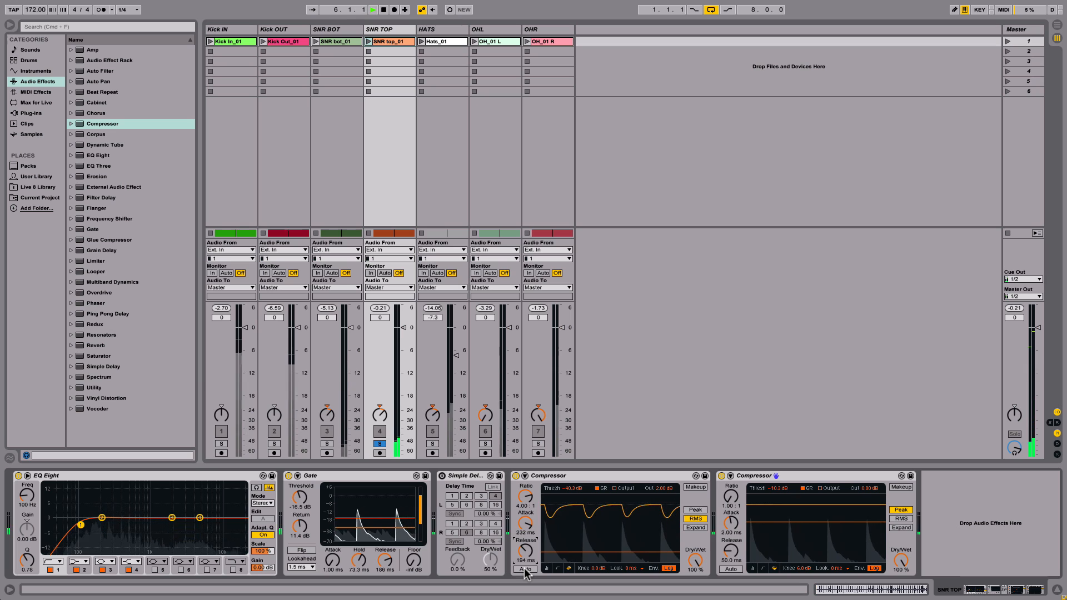
{"action": "left_click", "coordinate": [527, 570]}
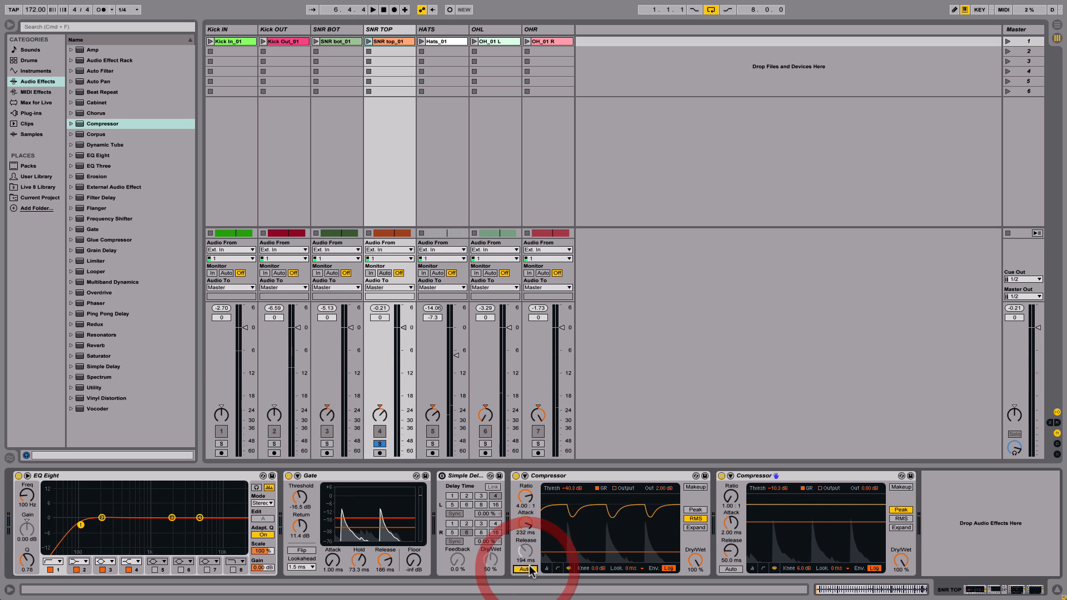
{"action": "key", "text": "space"}
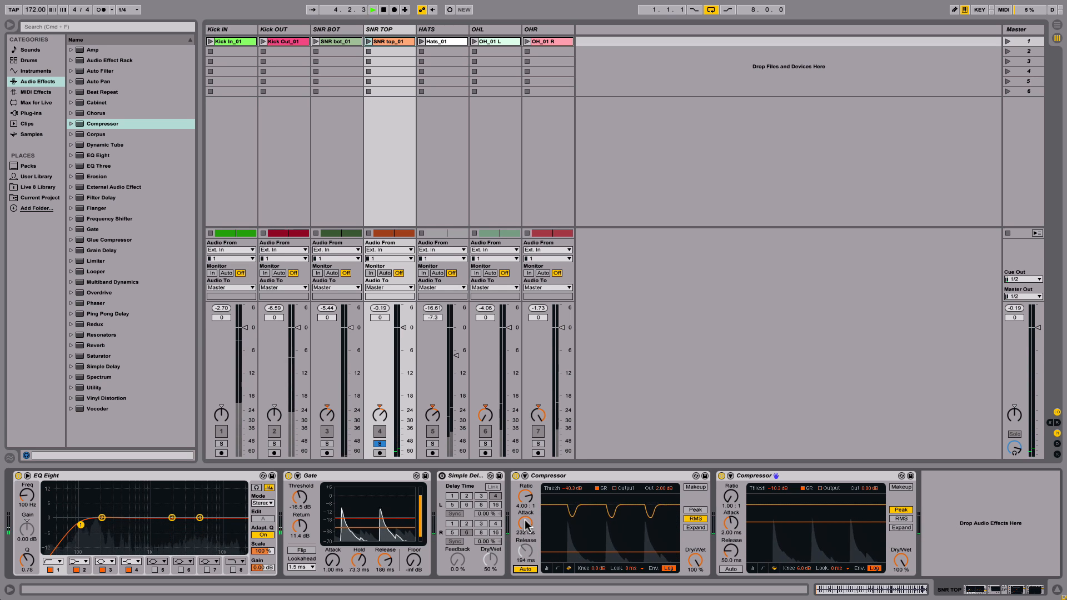
Step: Audition attack times on SNR TOP's first Compressor and set the attack to 254 ms
{"action": "left_click_drag", "start_coordinate": [526, 523], "coordinate": [526, 523]}
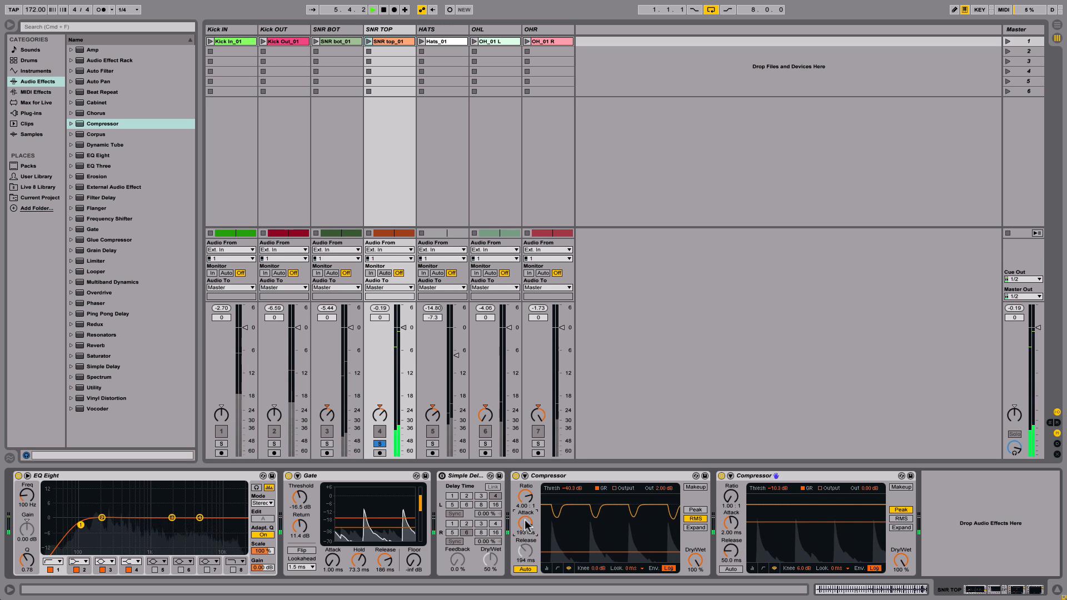
{"action": "left_click", "coordinate": [517, 476]}
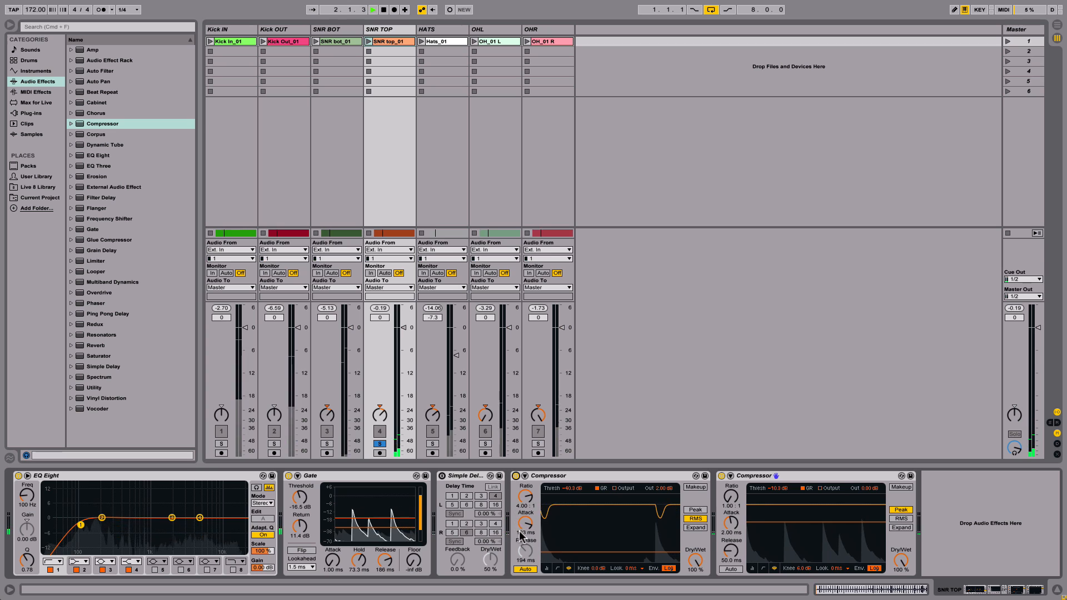
{"action": "left_click_drag", "start_coordinate": [524, 525], "coordinate": [524, 514]}
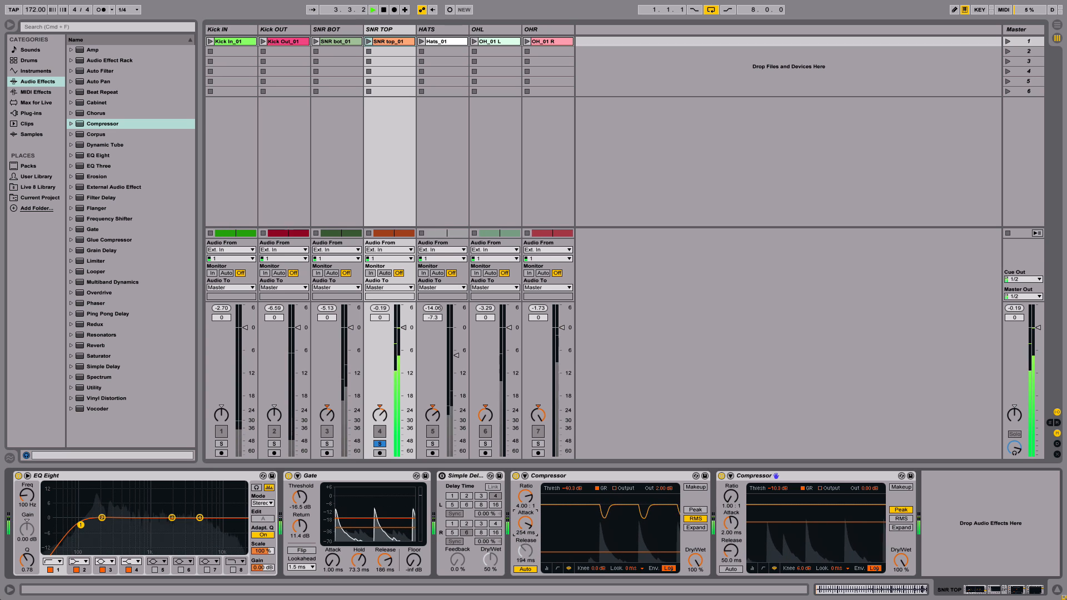
Step: Set the output gain of SNR TOP's first Compressor to 1 dB, comparing the snare with the device bypassed and active
{"action": "left_click", "coordinate": [516, 476]}
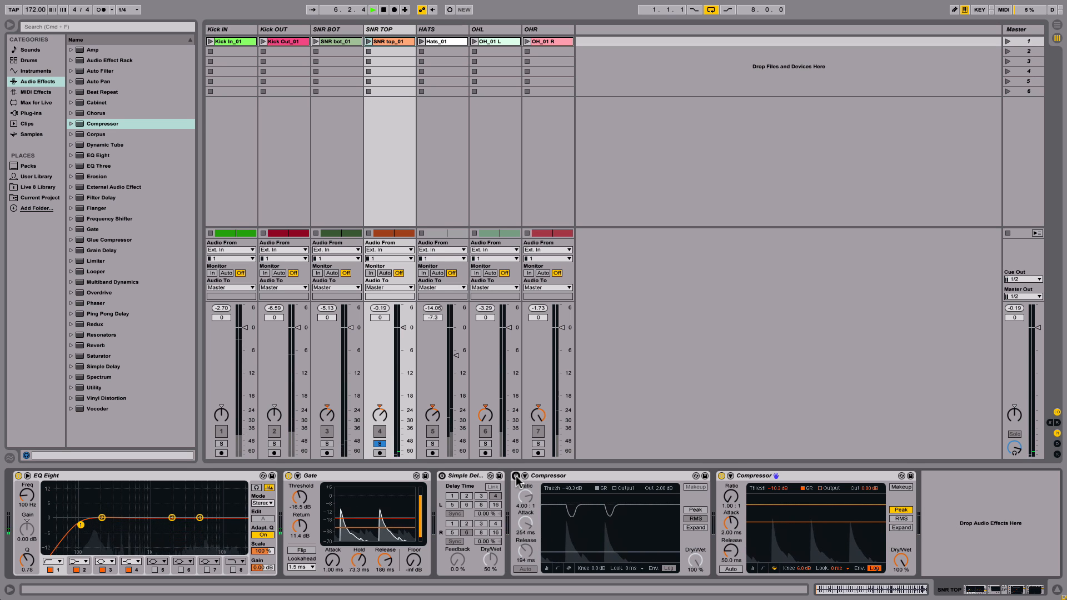
{"action": "left_click", "coordinate": [516, 476]}
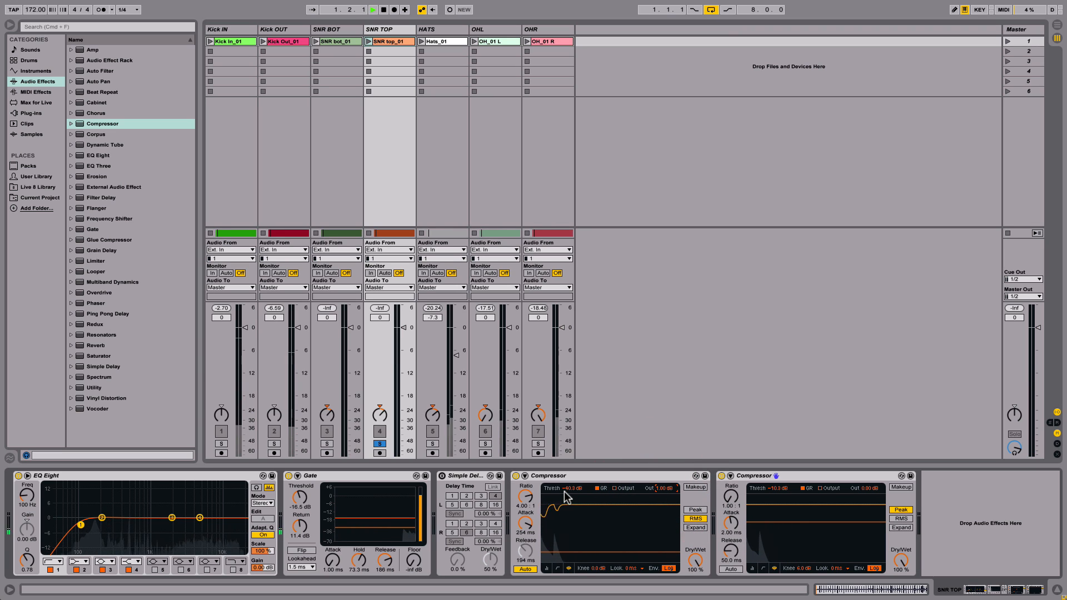
{"action": "left_click", "coordinate": [515, 476]}
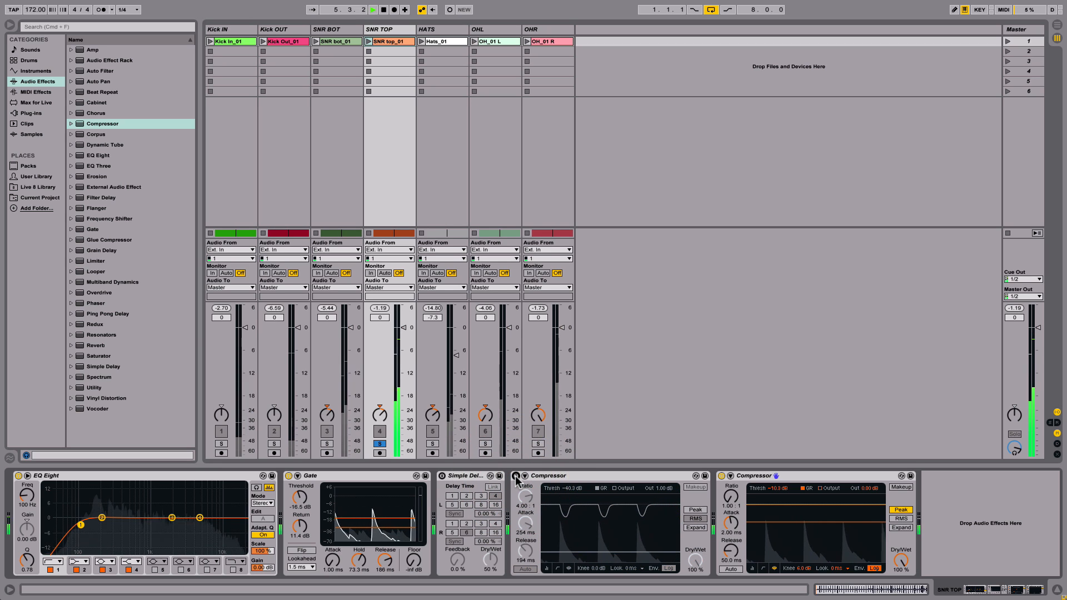
{"action": "left_click", "coordinate": [516, 476]}
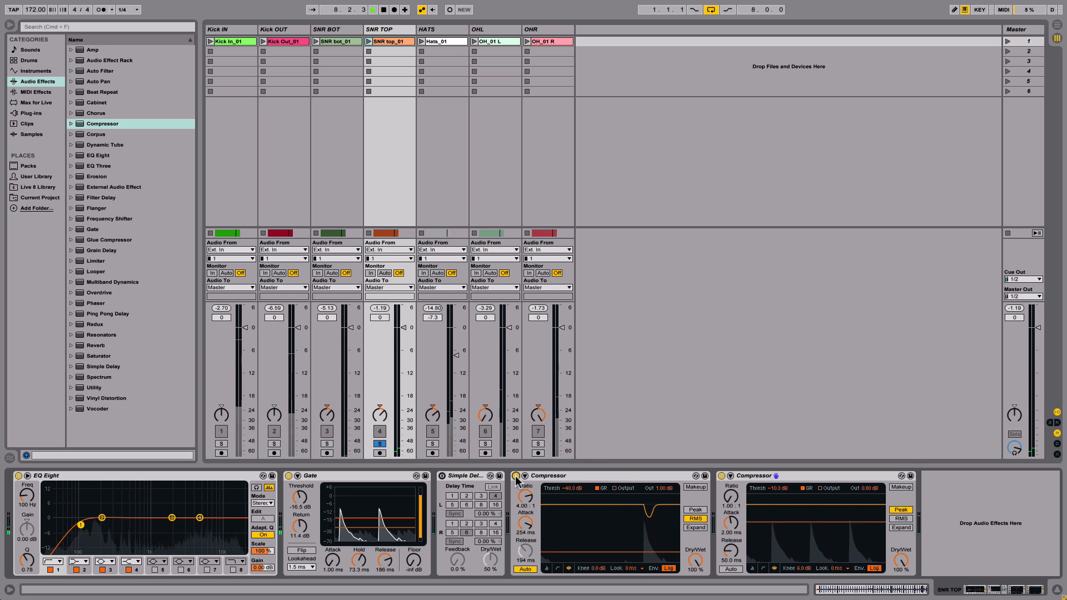
{"action": "key", "text": "space"}
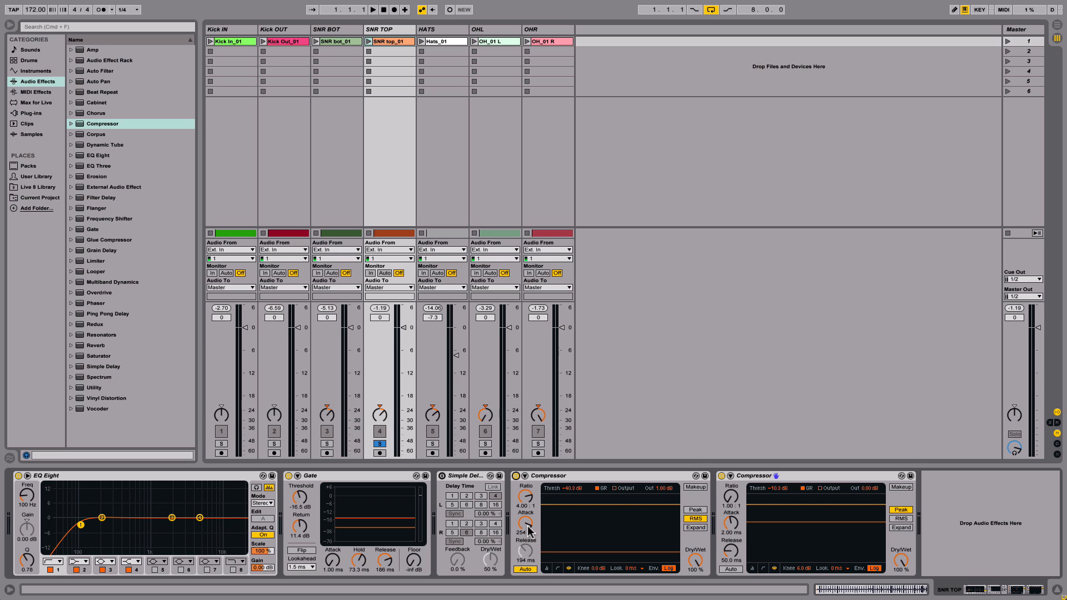
Step: Open the SNR top clip's waveform and examine a snare hit's transient and decay against the time ruler
{"action": "key", "text": "shift+Tab"}
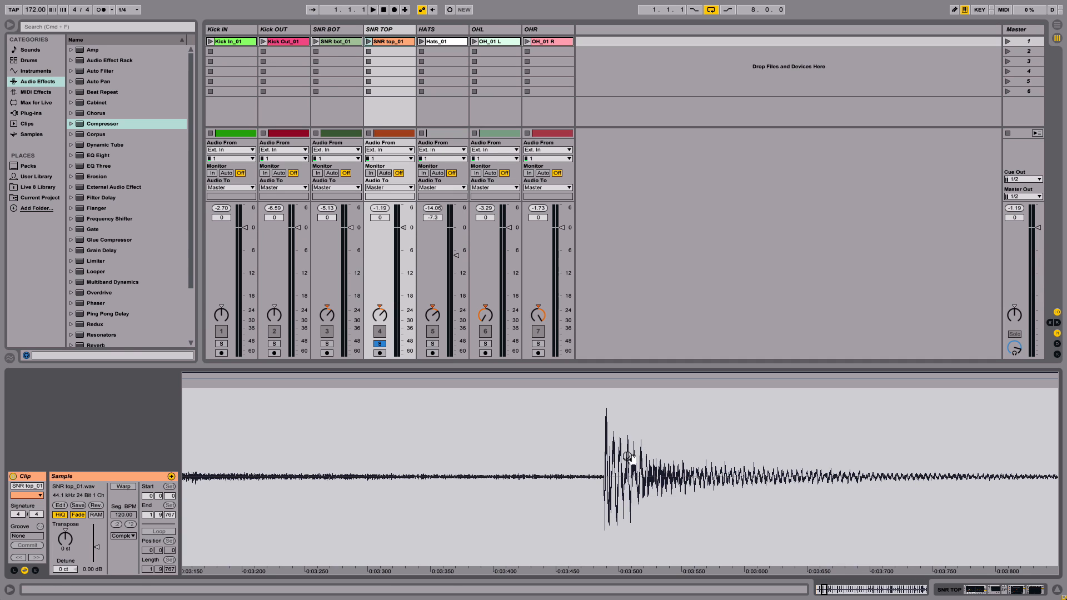
{"action": "left_click_drag", "start_coordinate": [623, 453], "coordinate": [602, 422]}
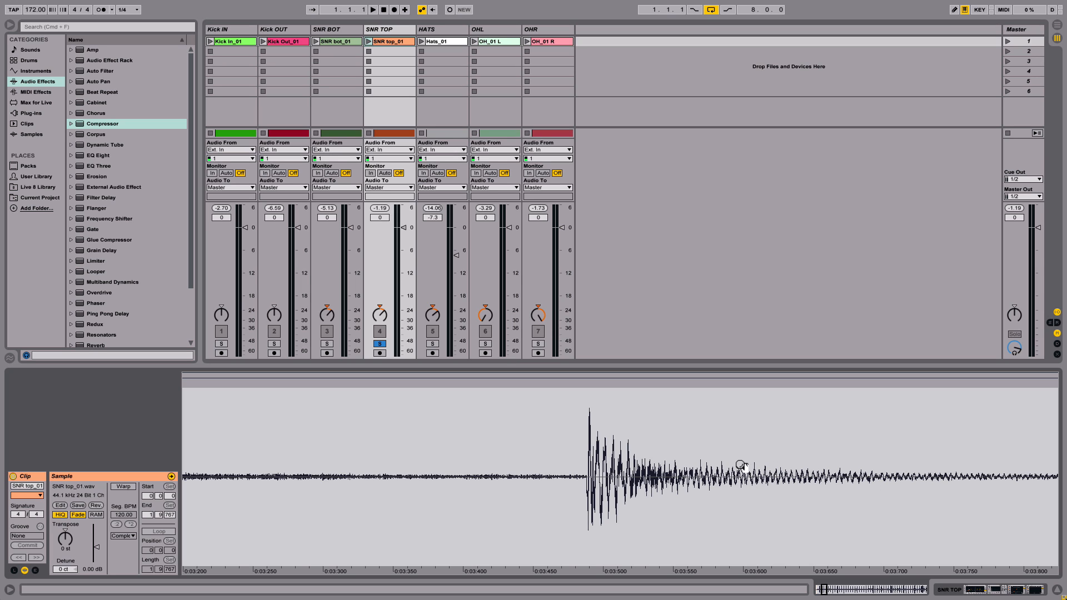
{"action": "left_click_drag", "start_coordinate": [841, 472], "coordinate": [706, 468]}
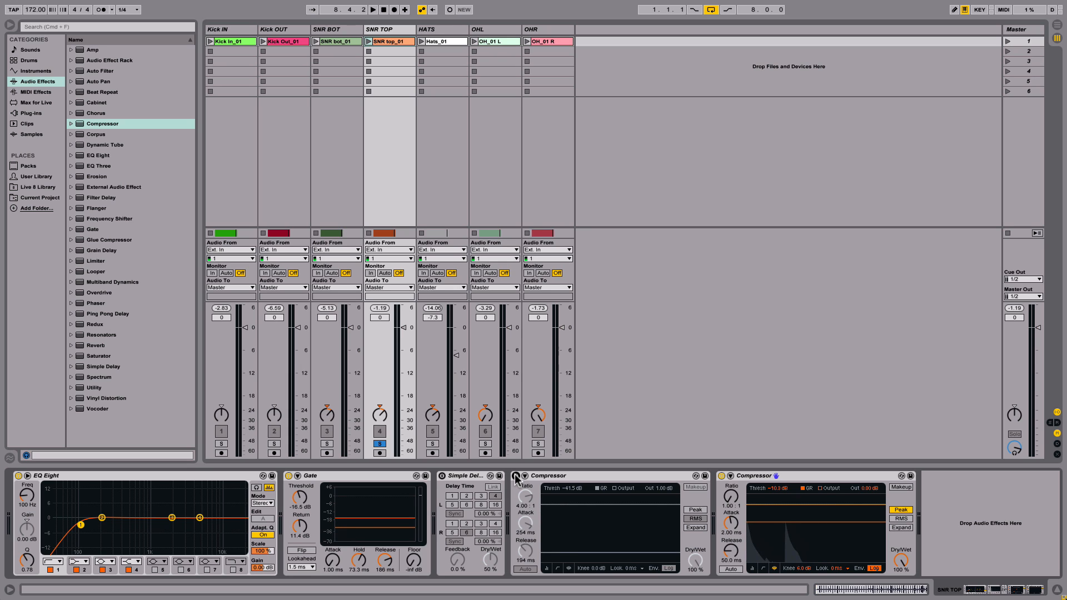
Step: Set SNR TOP's first Compressor to 212 ms attack and -38 dB threshold, and compare it bypassed in the full mix
{"action": "key", "text": "space"}
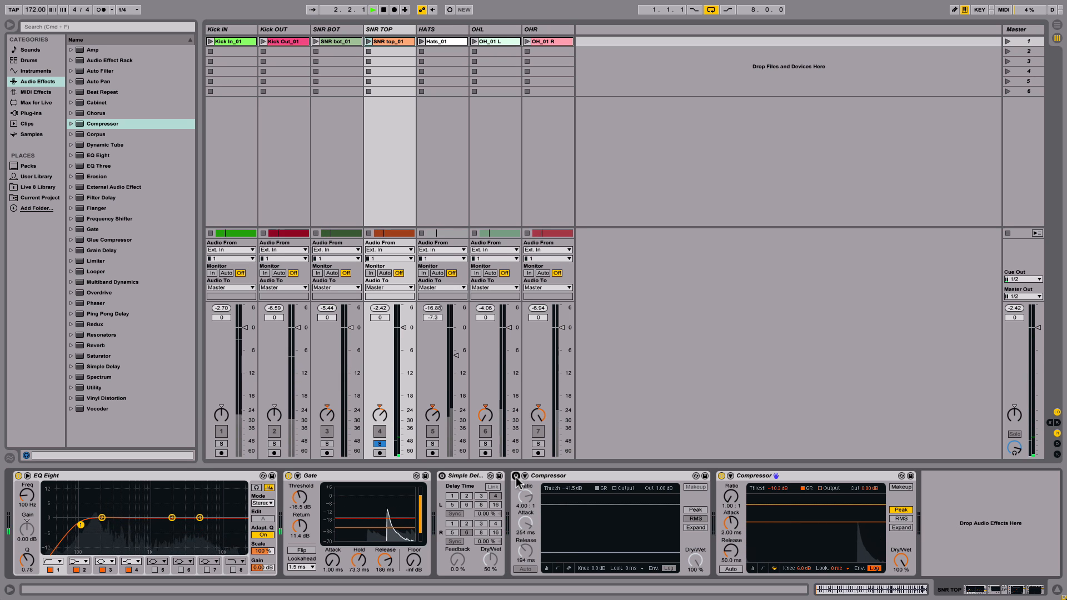
{"action": "left_click", "coordinate": [515, 476]}
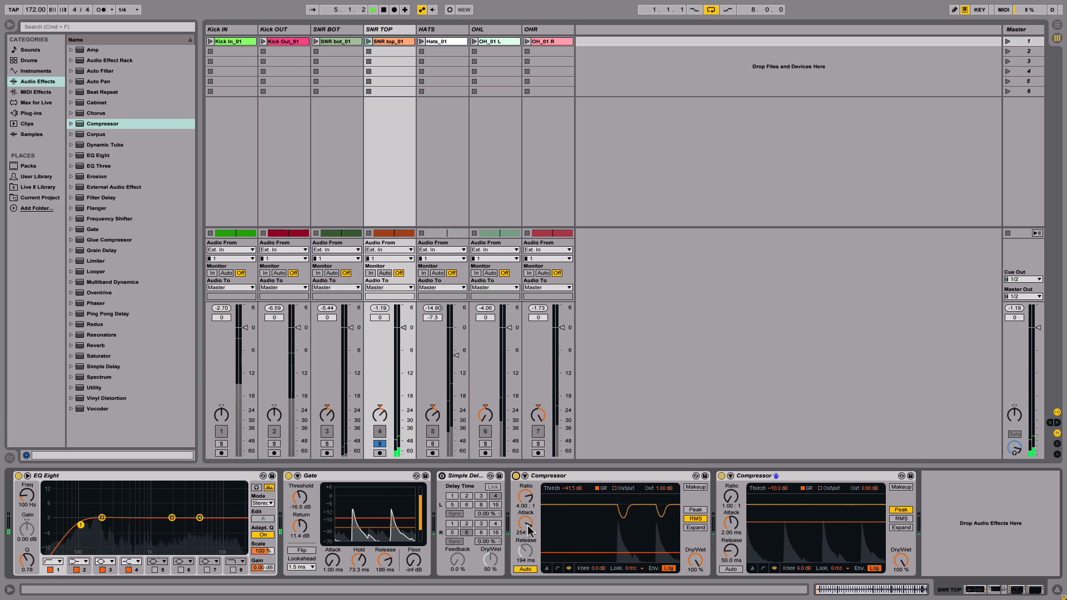
{"action": "left_click_drag", "start_coordinate": [525, 524], "coordinate": [525, 530]}
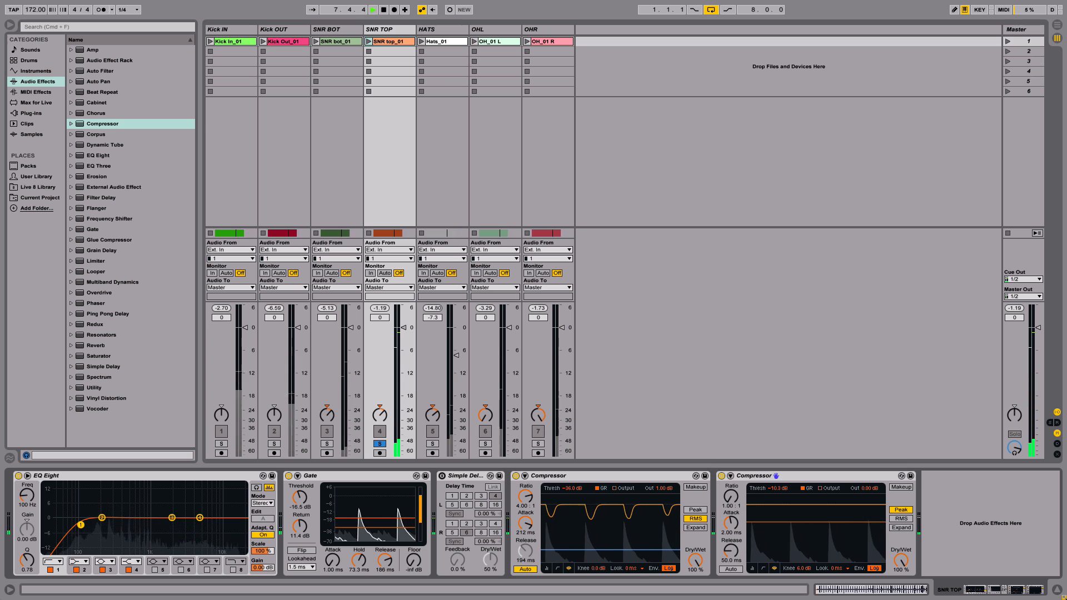
{"action": "left_click", "coordinate": [379, 444]}
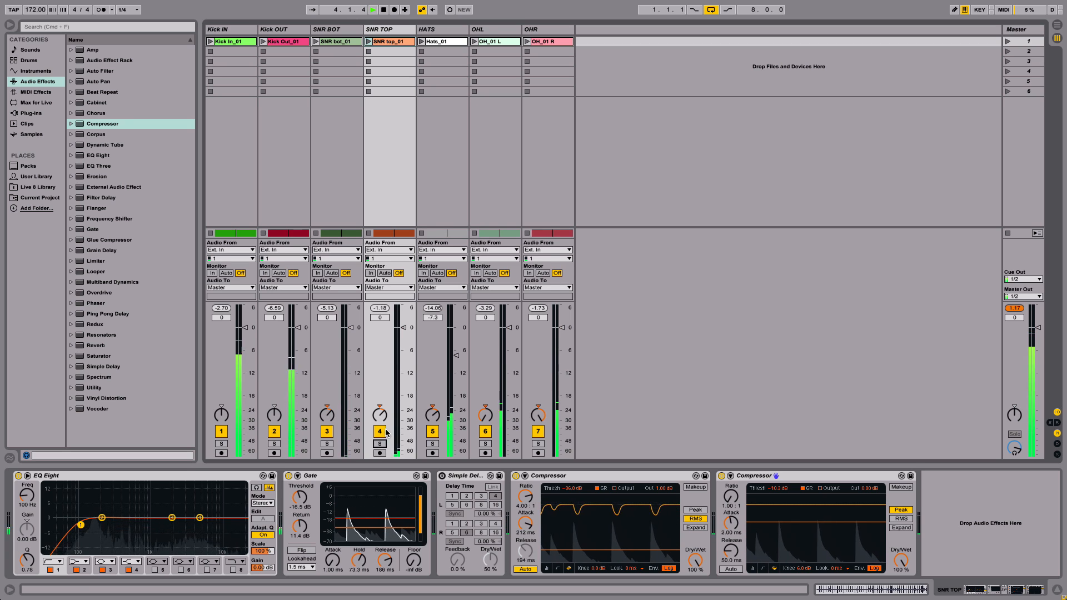
{"action": "left_click", "coordinate": [516, 476]}
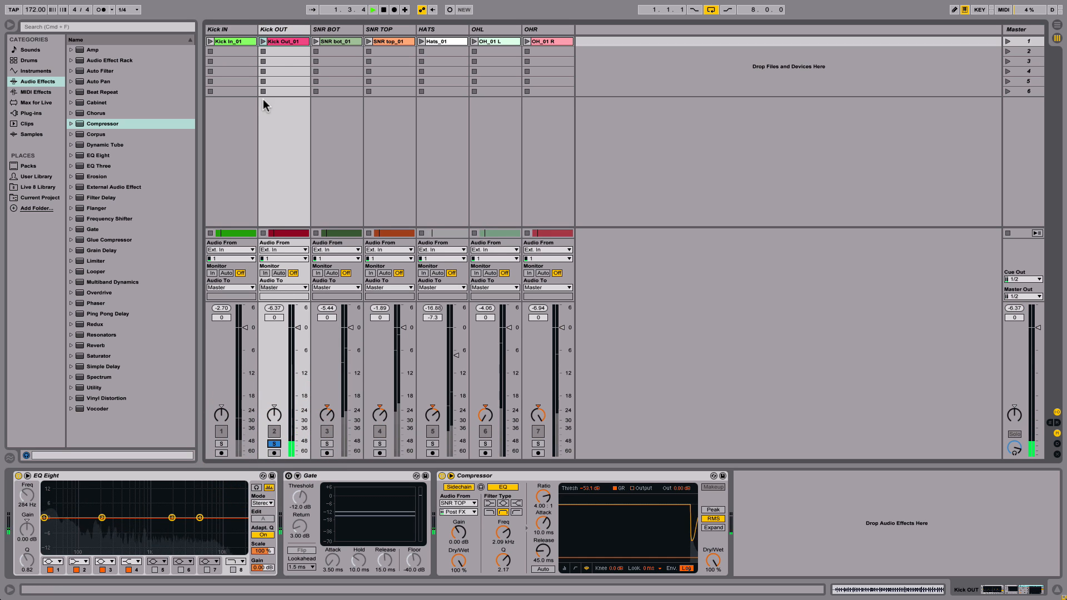
Step: With Kick OUT soloed, enable its EQ Eight band 8 as a high cut at 341 Hz, and unsolo the track
{"action": "left_click", "coordinate": [221, 444]}
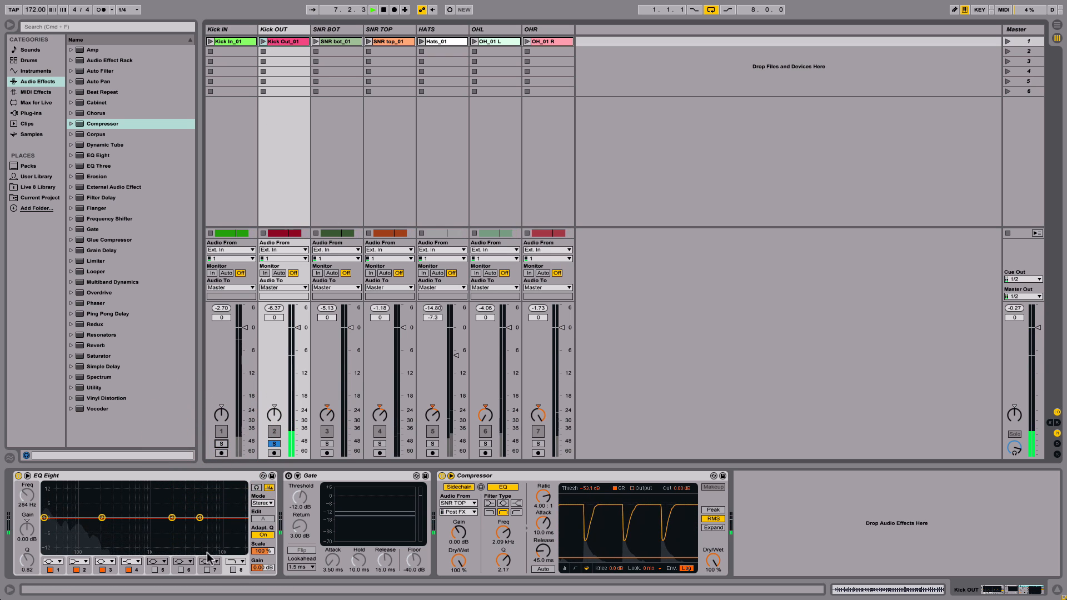
{"action": "left_click", "coordinate": [233, 569]}
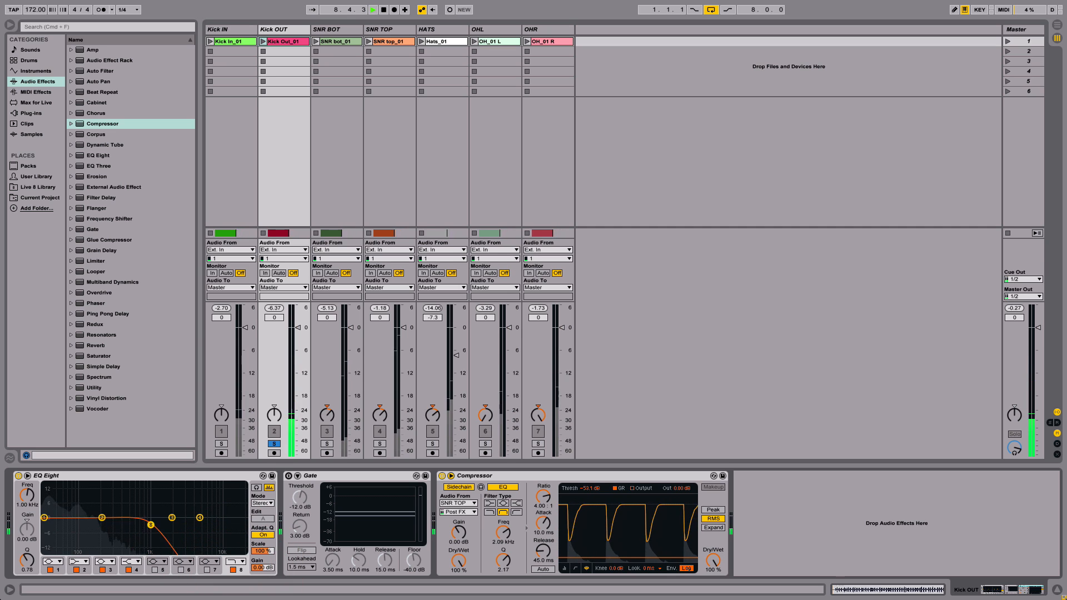
{"action": "left_click_drag", "start_coordinate": [151, 525], "coordinate": [120, 525]}
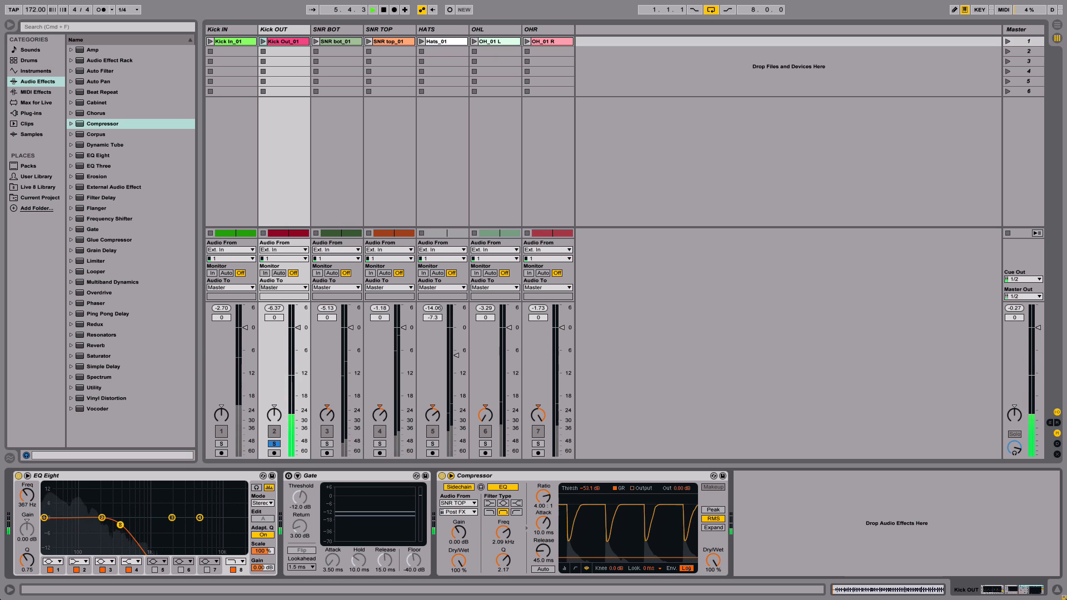
{"action": "left_click", "coordinate": [274, 444]}
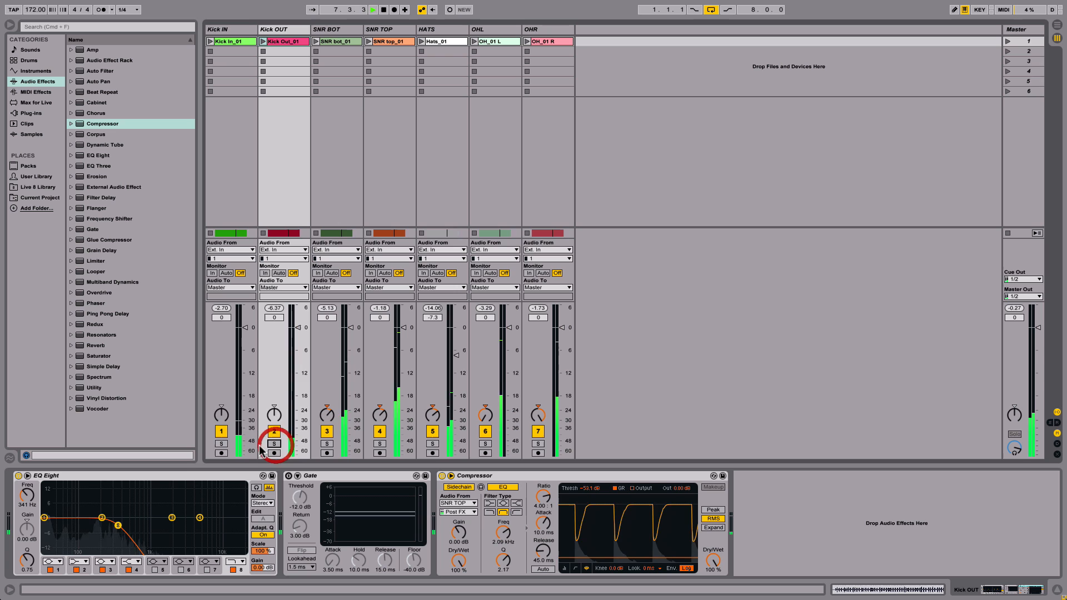
Step: Audition Kick IN and Kick OUT soloed together, select Kick IN, and play it back soloed alone
{"action": "left_click", "coordinate": [221, 443]}
{"action": "left_click", "coordinate": [276, 444], "text": "super"}
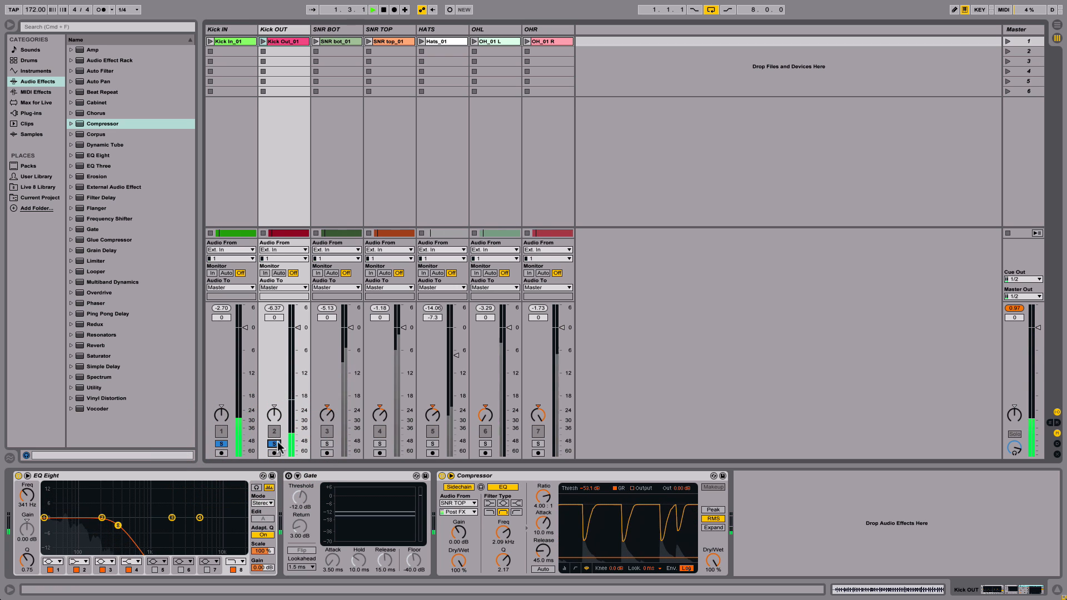
{"action": "left_click", "coordinate": [218, 31]}
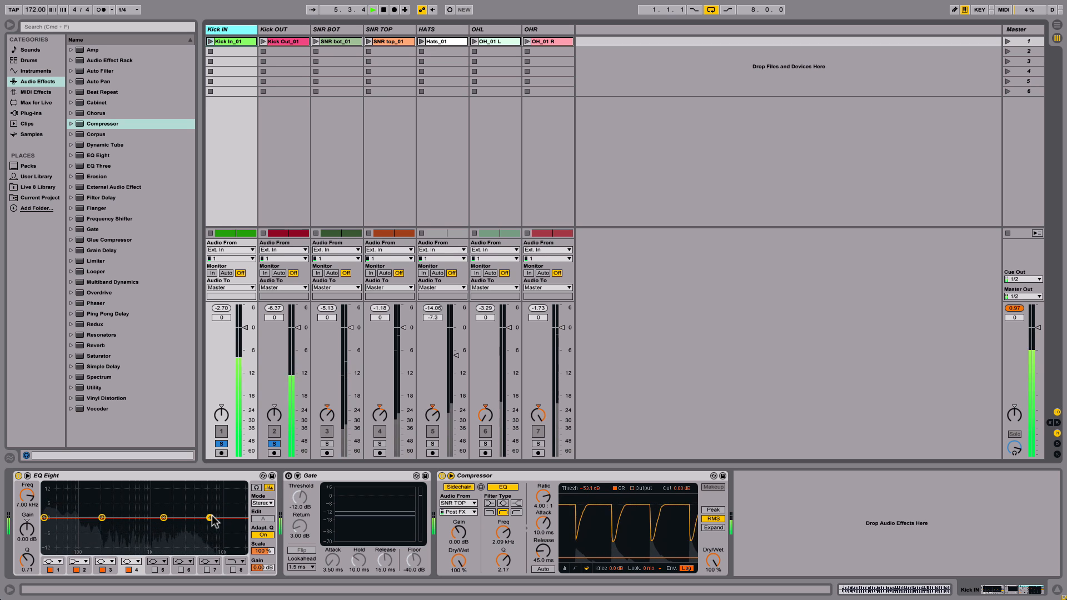
{"action": "left_click", "coordinate": [221, 443]}
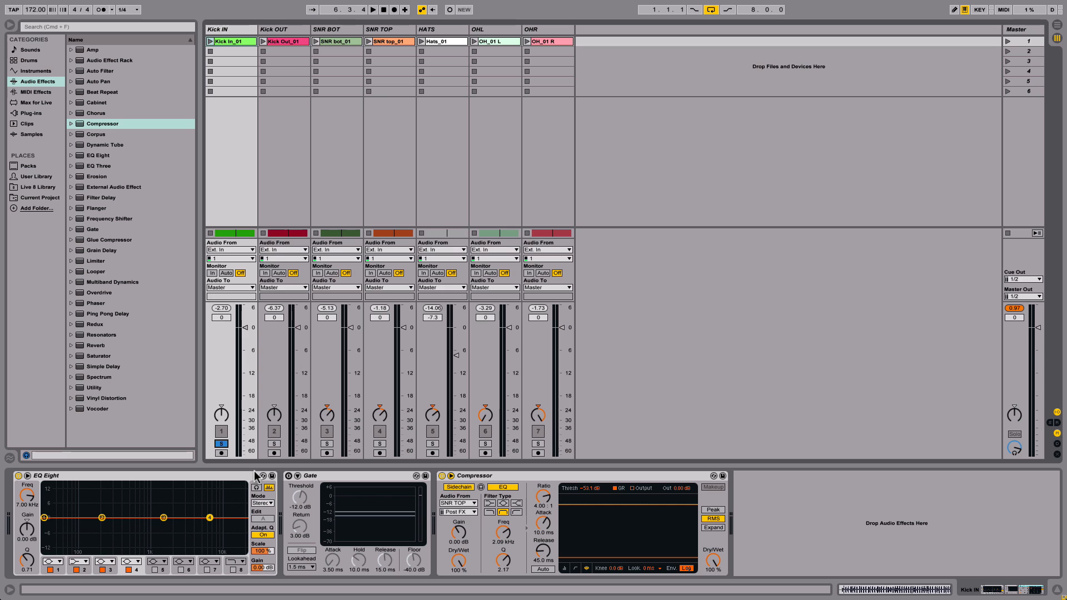
{"action": "key", "text": "space"}
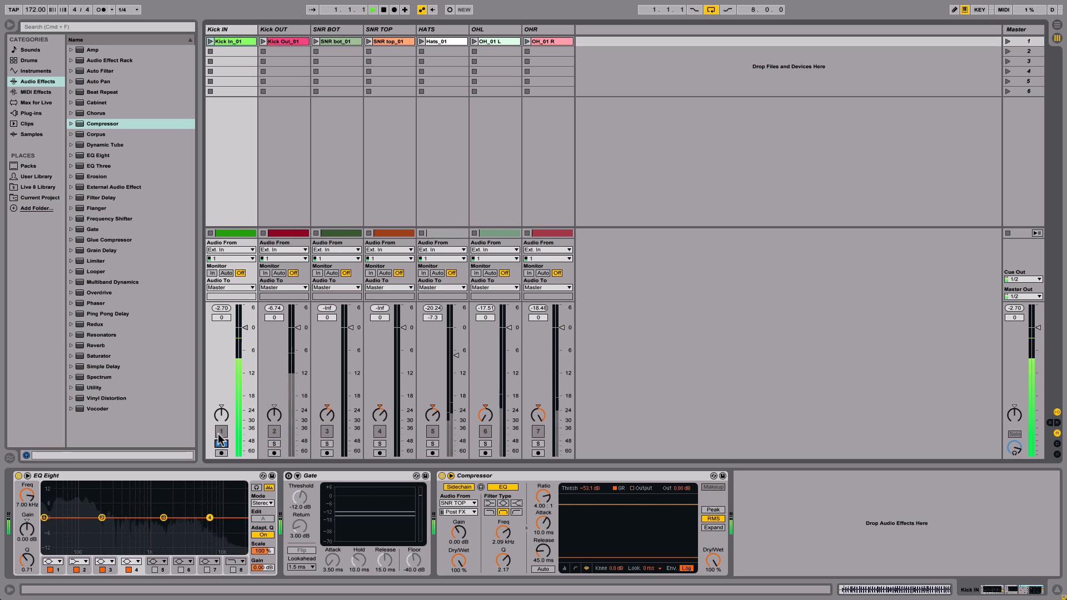
Step: Try a 4.59 dB boost at 6.83 kHz with Kick IN's EQ Eight band 4, and switch off the band and the track's solo
{"action": "mouse_move", "coordinate": [210, 518]}
{"action": "left_mouse_down"}
{"action": "mouse_move", "coordinate": [205, 487]}
{"action": "mouse_move", "coordinate": [209, 502]}
{"action": "left_mouse_up"}
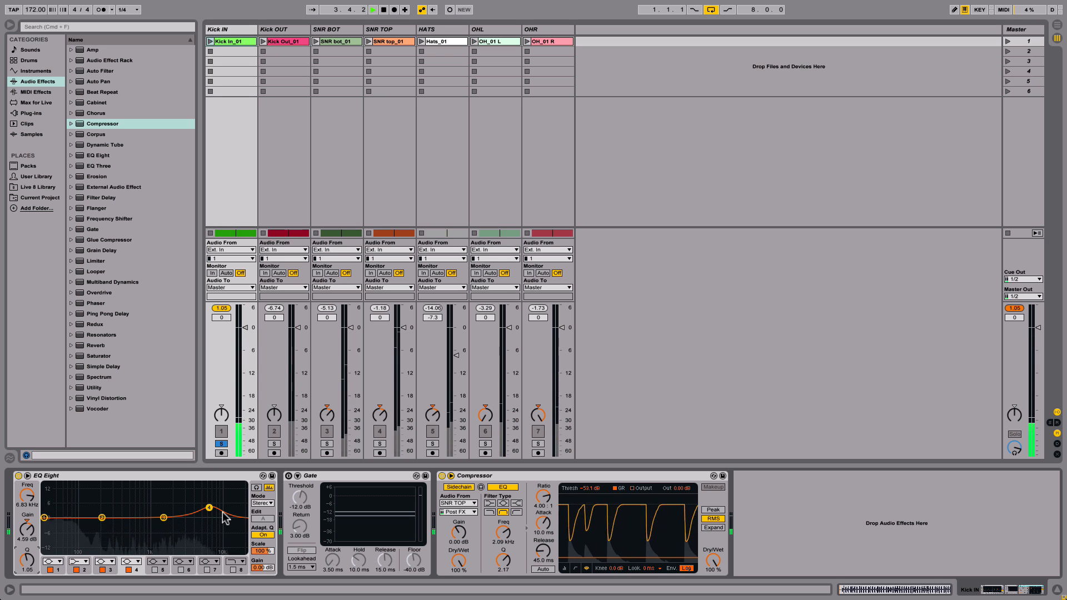
{"action": "left_click", "coordinate": [129, 570]}
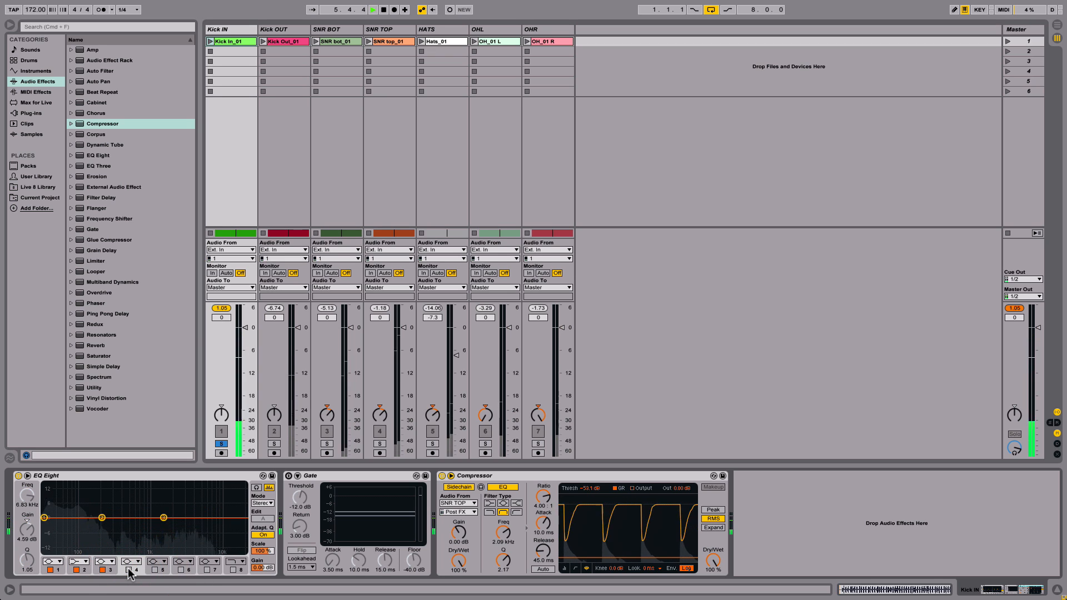
{"action": "left_click", "coordinate": [129, 570]}
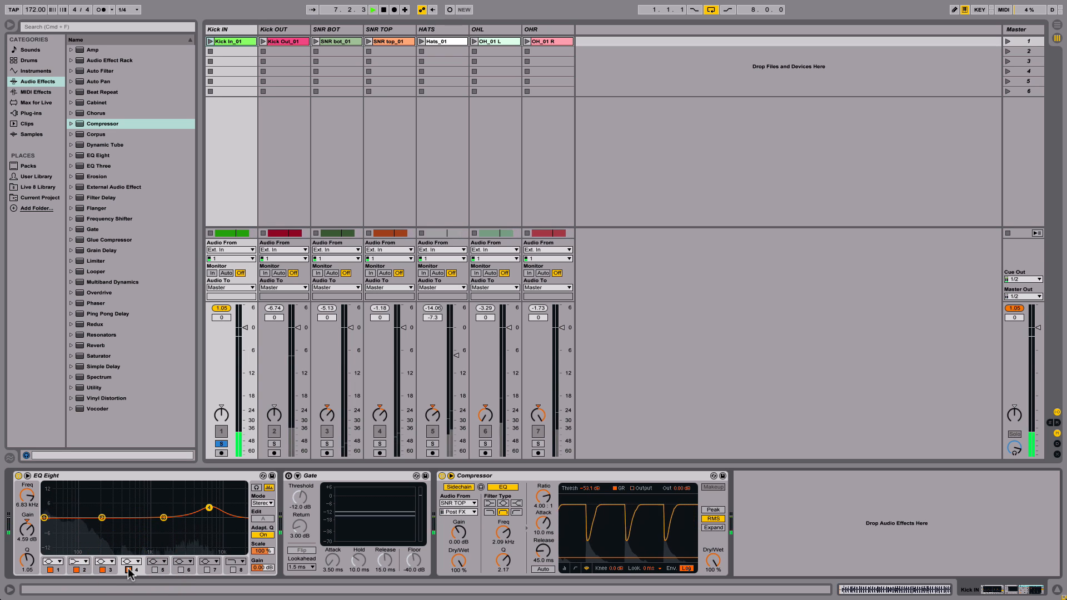
{"action": "left_click", "coordinate": [129, 570]}
{"action": "left_click", "coordinate": [129, 569]}
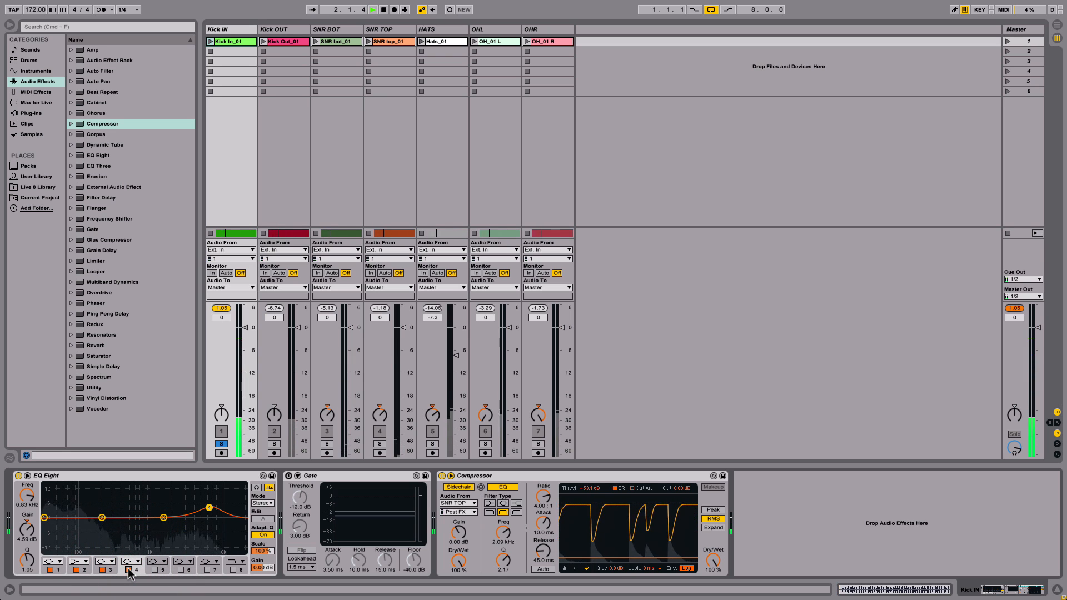
{"action": "left_click", "coordinate": [128, 570]}
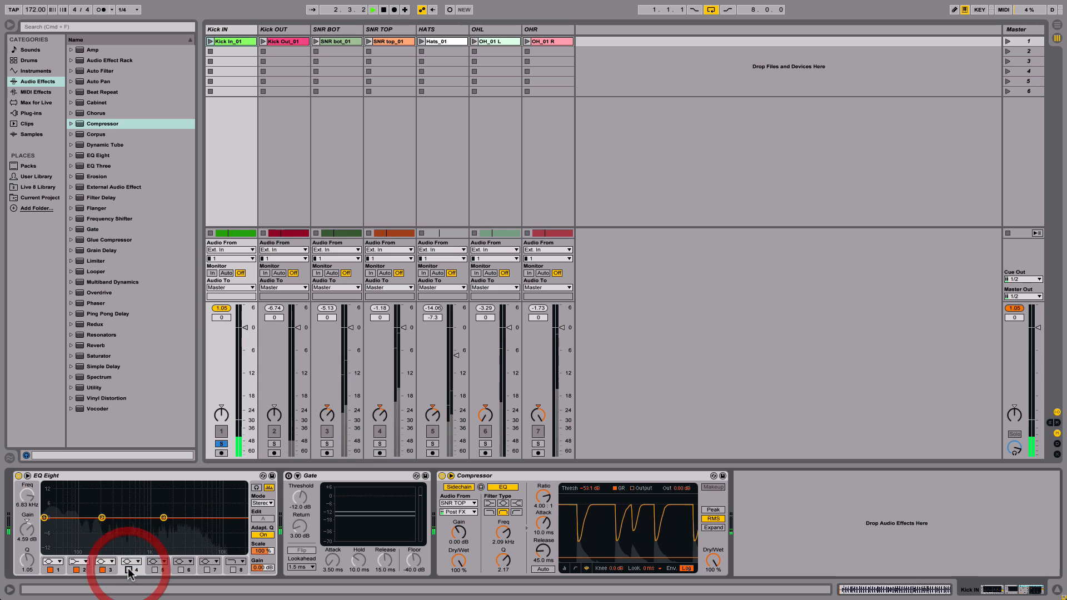
{"action": "left_click", "coordinate": [222, 443]}
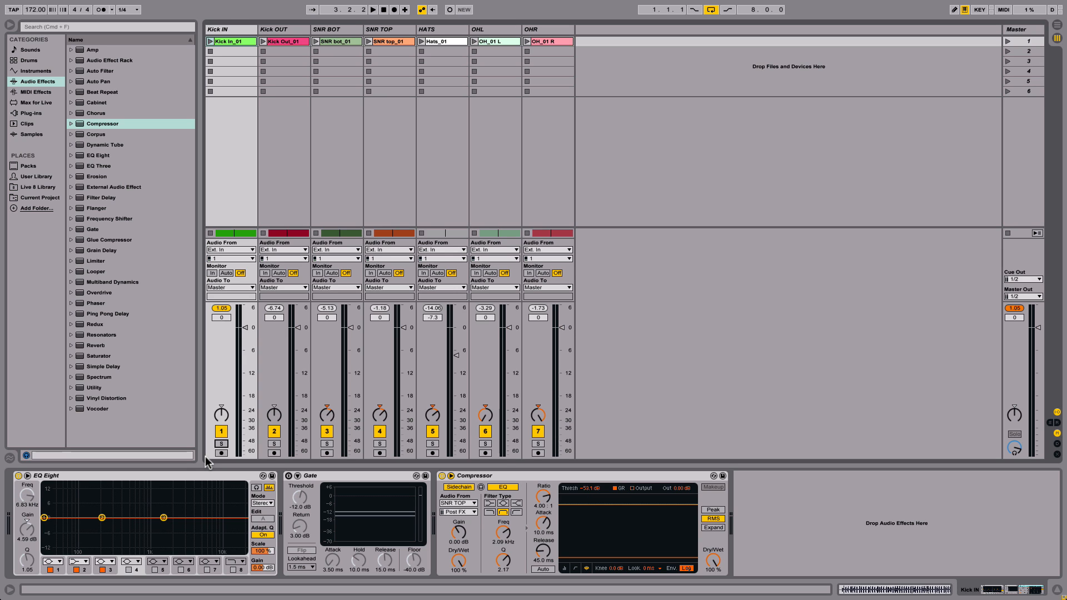
Step: Play the full mix and compare it with Kick IN's EQ Eight band 4 on and off, leaving the band enabled
{"action": "key", "text": "space"}
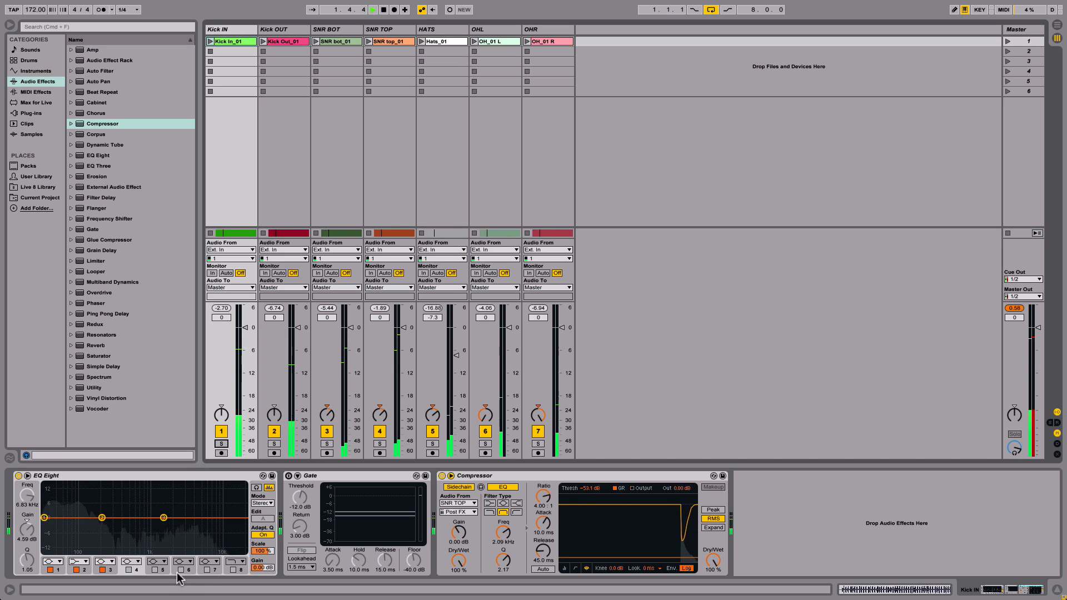
{"action": "left_click", "coordinate": [129, 570]}
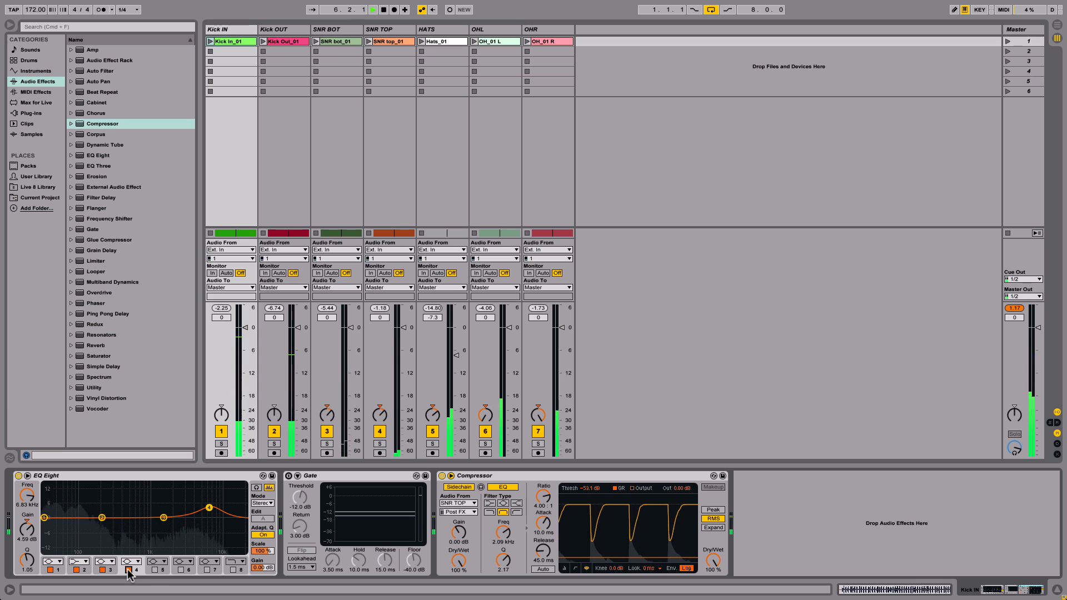
{"action": "left_click", "coordinate": [129, 570]}
{"action": "left_click", "coordinate": [129, 569]}
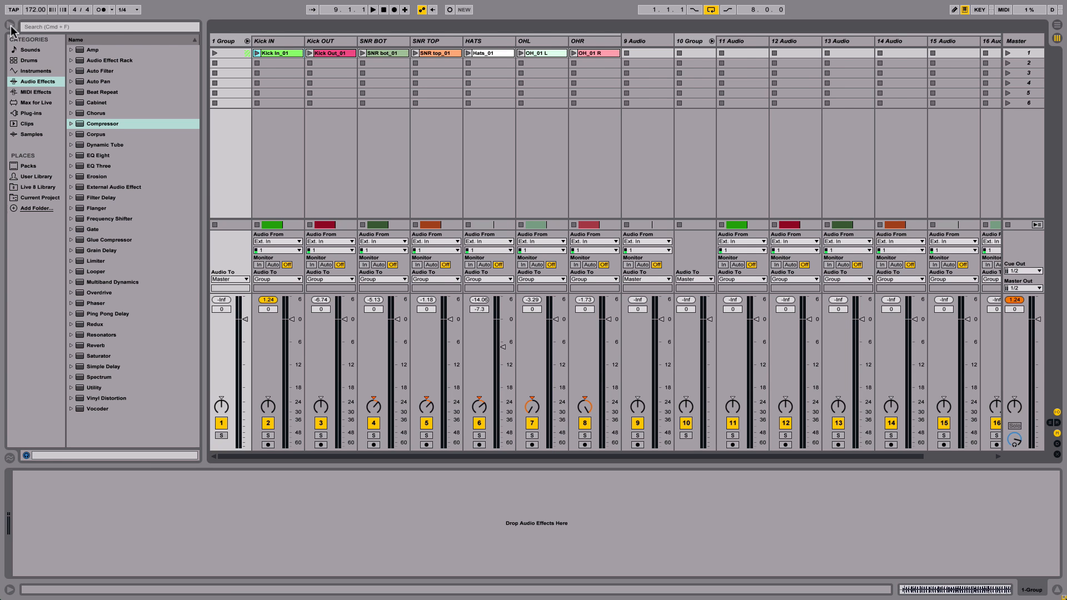
Step: Hide the browser and compare the two drum versions during playback by soloing 1 Group and 10 Group alternately, ending on 1 Group
{"action": "left_click", "coordinate": [10, 27]}
{"action": "left_click", "coordinate": [33, 444]}
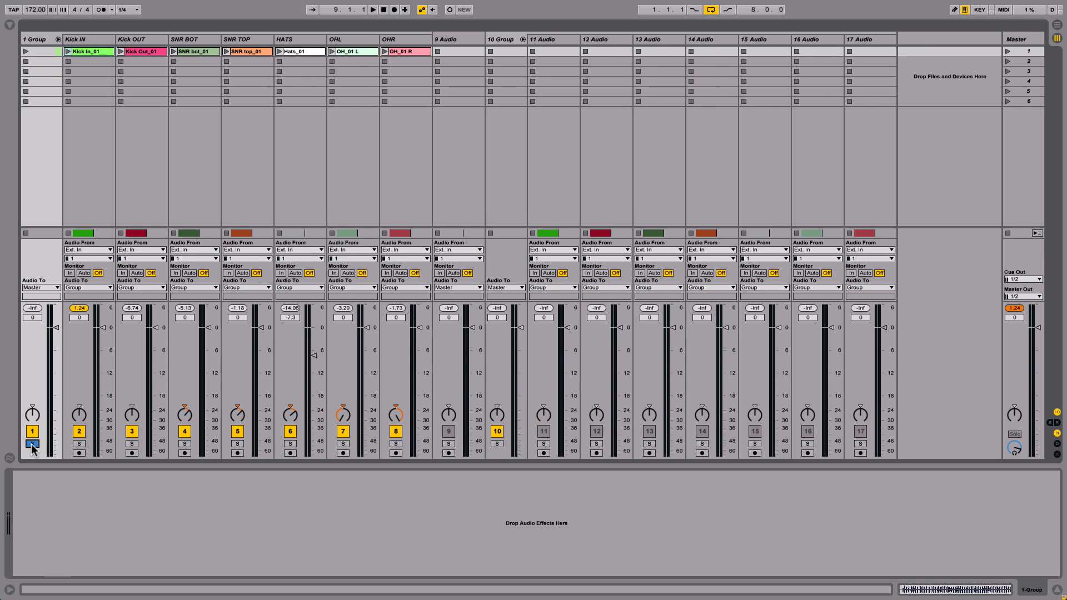
{"action": "key", "text": "space"}
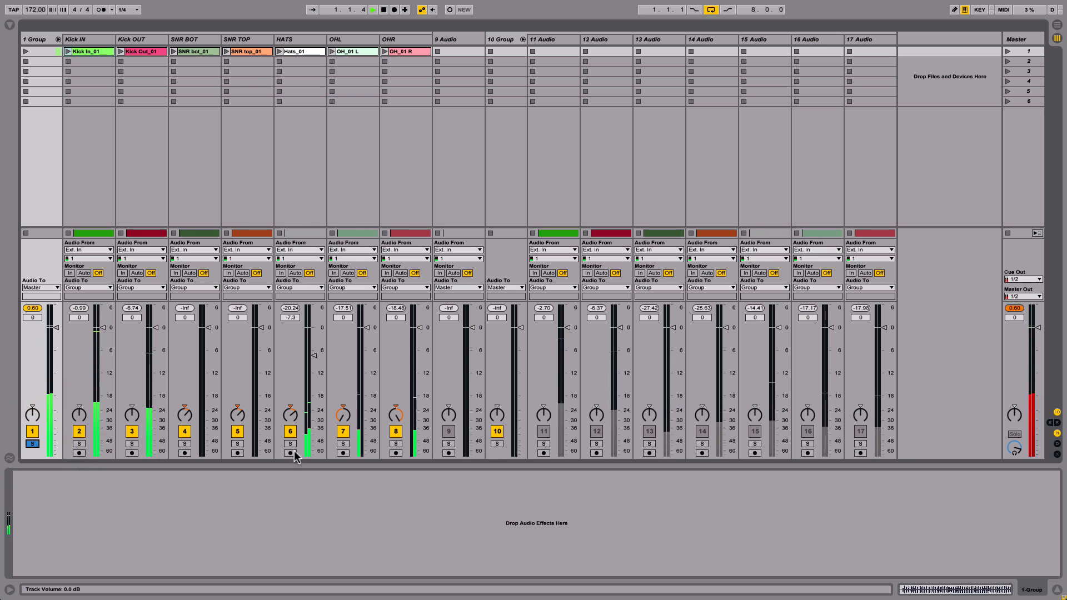
{"action": "left_click", "coordinate": [497, 444]}
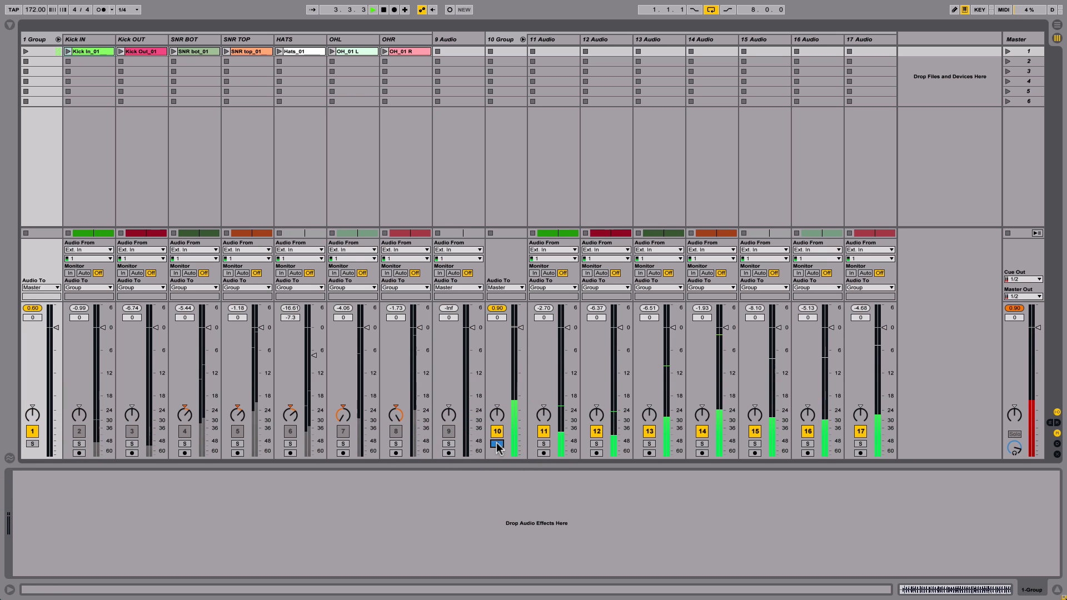
{"action": "left_click", "coordinate": [33, 443]}
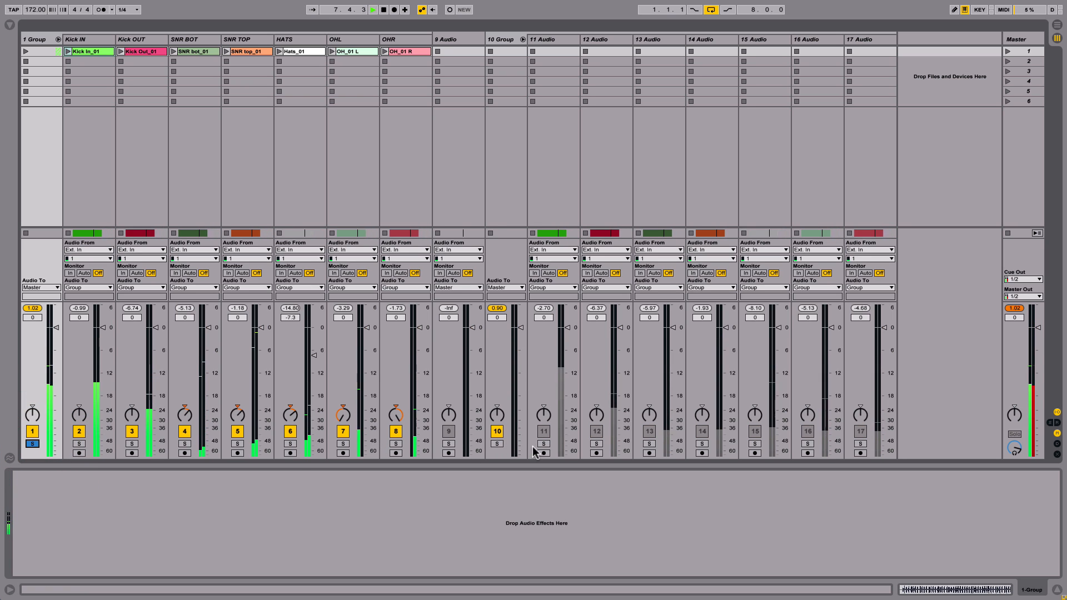
{"action": "left_click", "coordinate": [498, 444]}
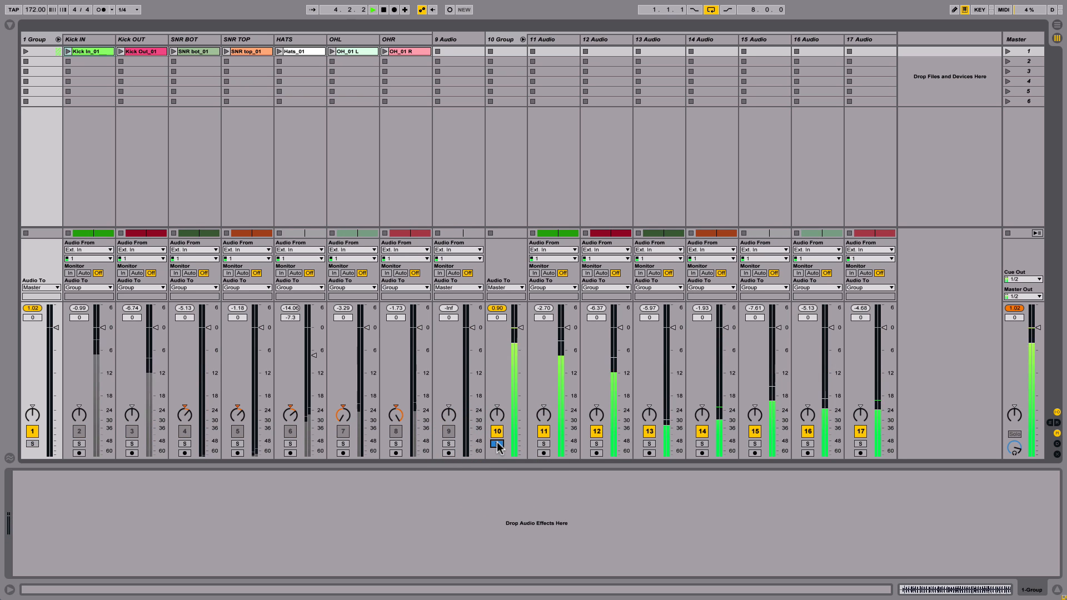
{"action": "left_click", "coordinate": [33, 444]}
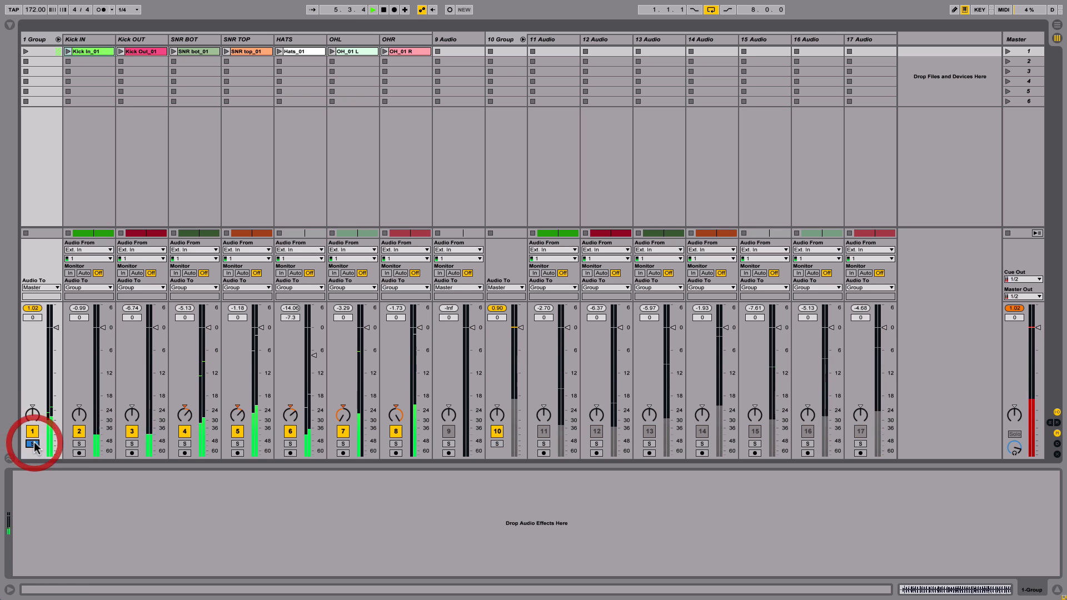